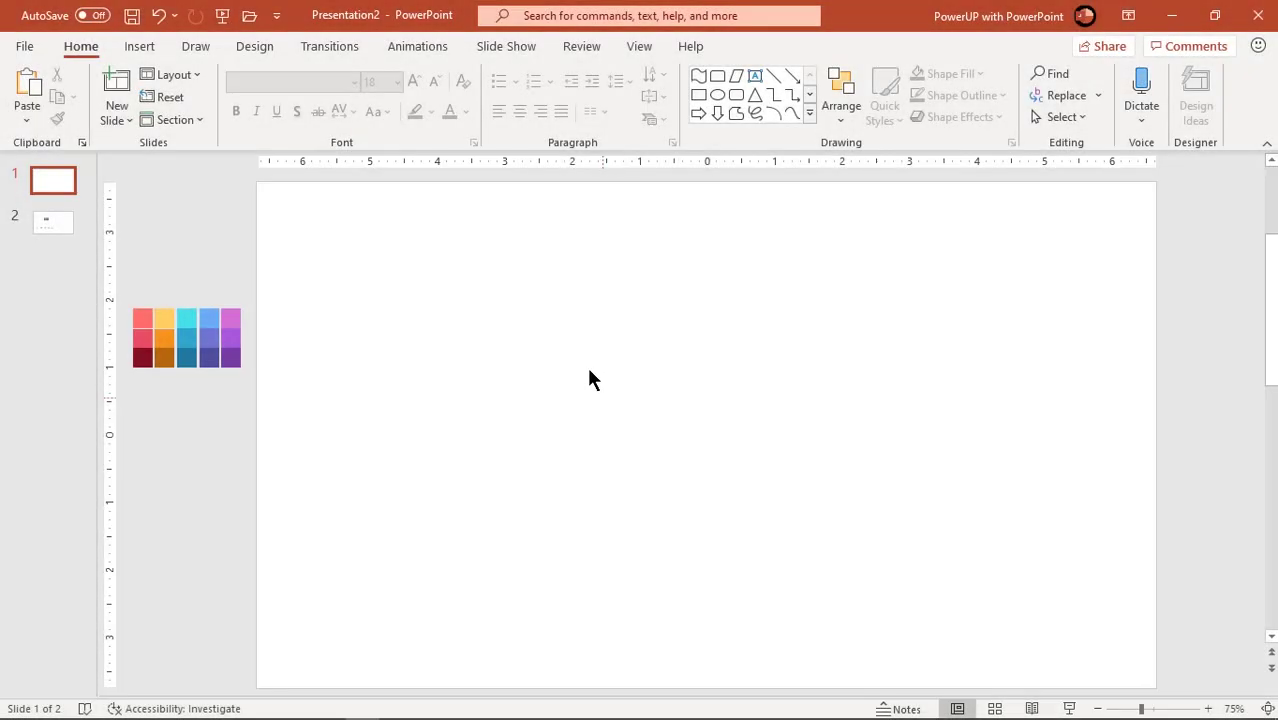
Turn on the slide guides and check that the custom slide size reads 13.333 × 7.5 in
left_click(639, 47)
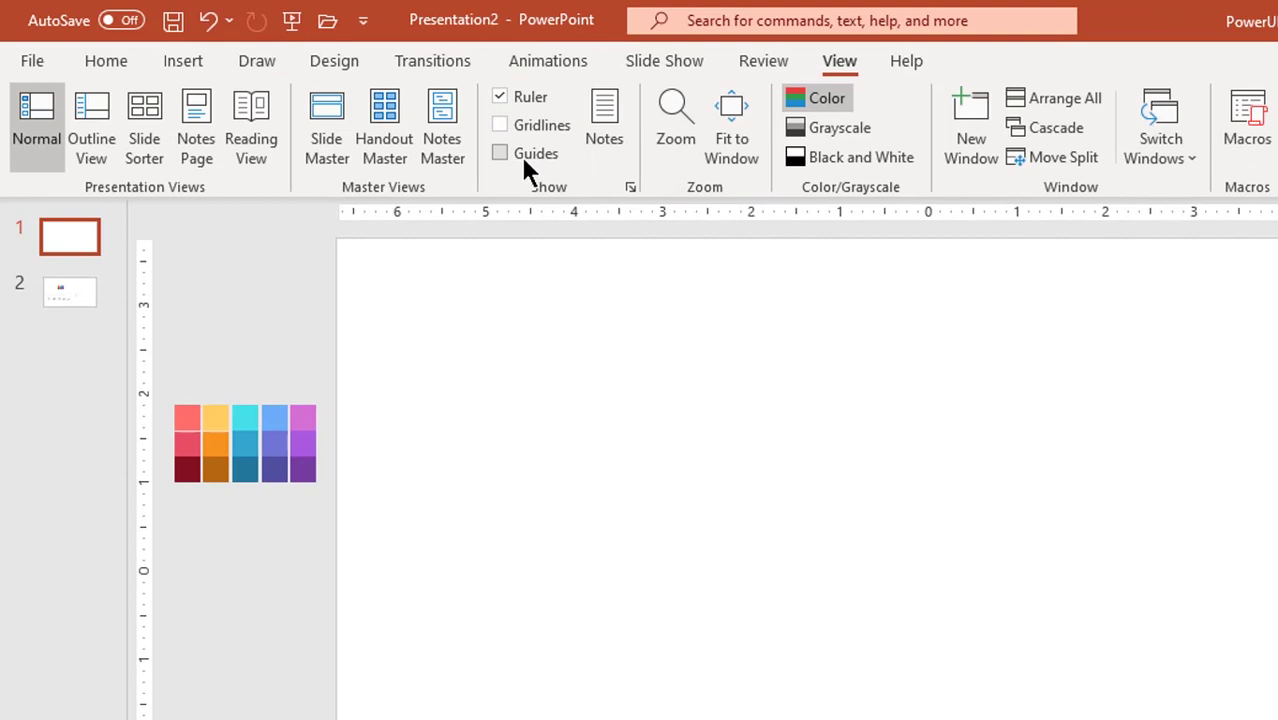
left_click(522, 156)
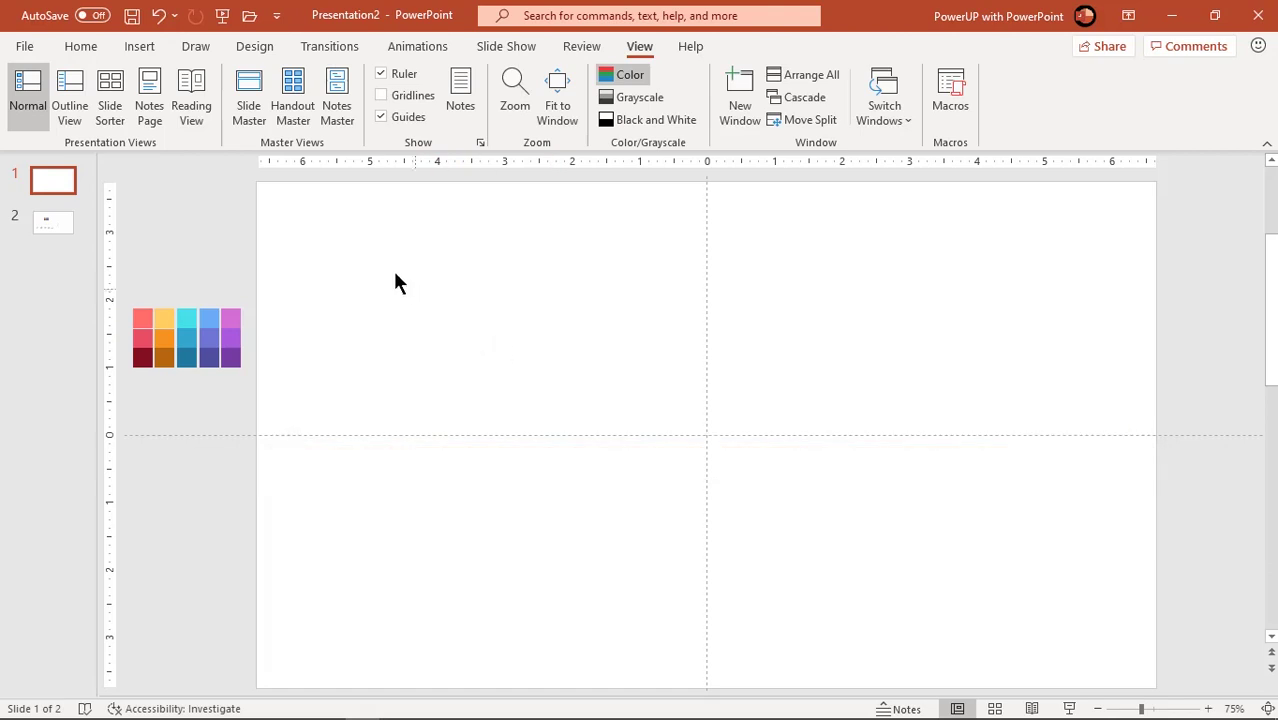
left_click(254, 46)
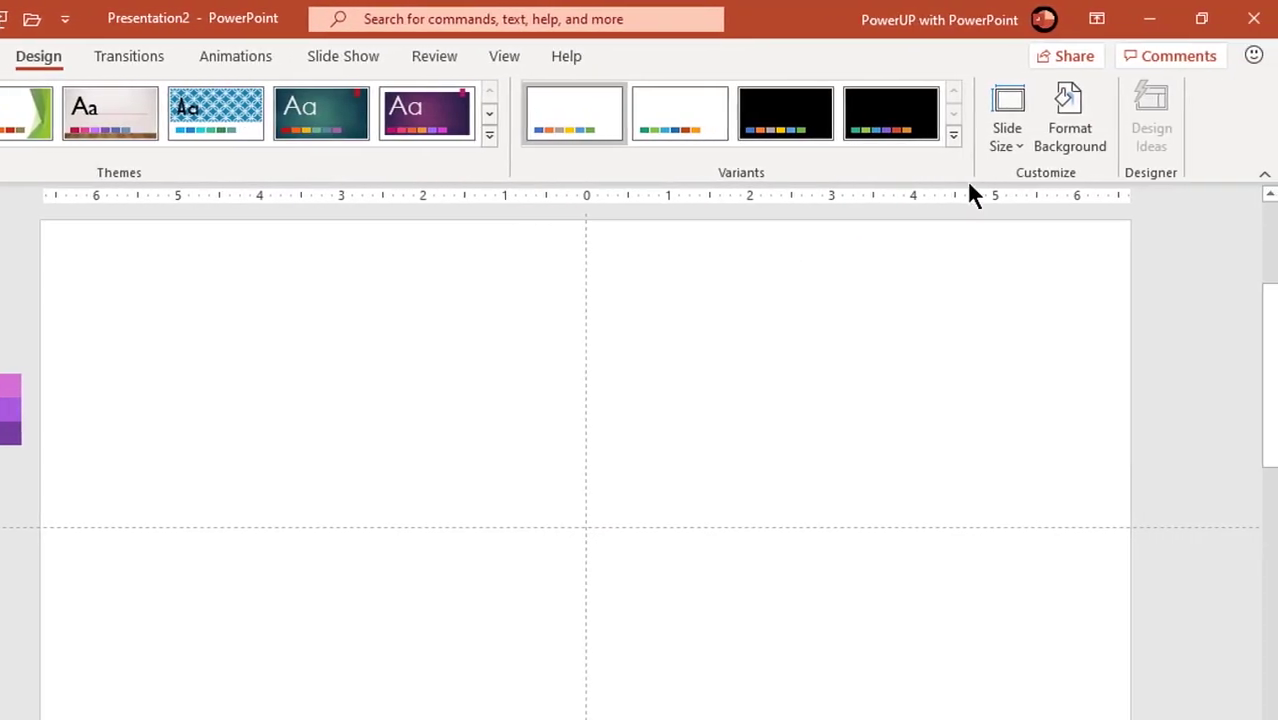
left_click(1109, 140)
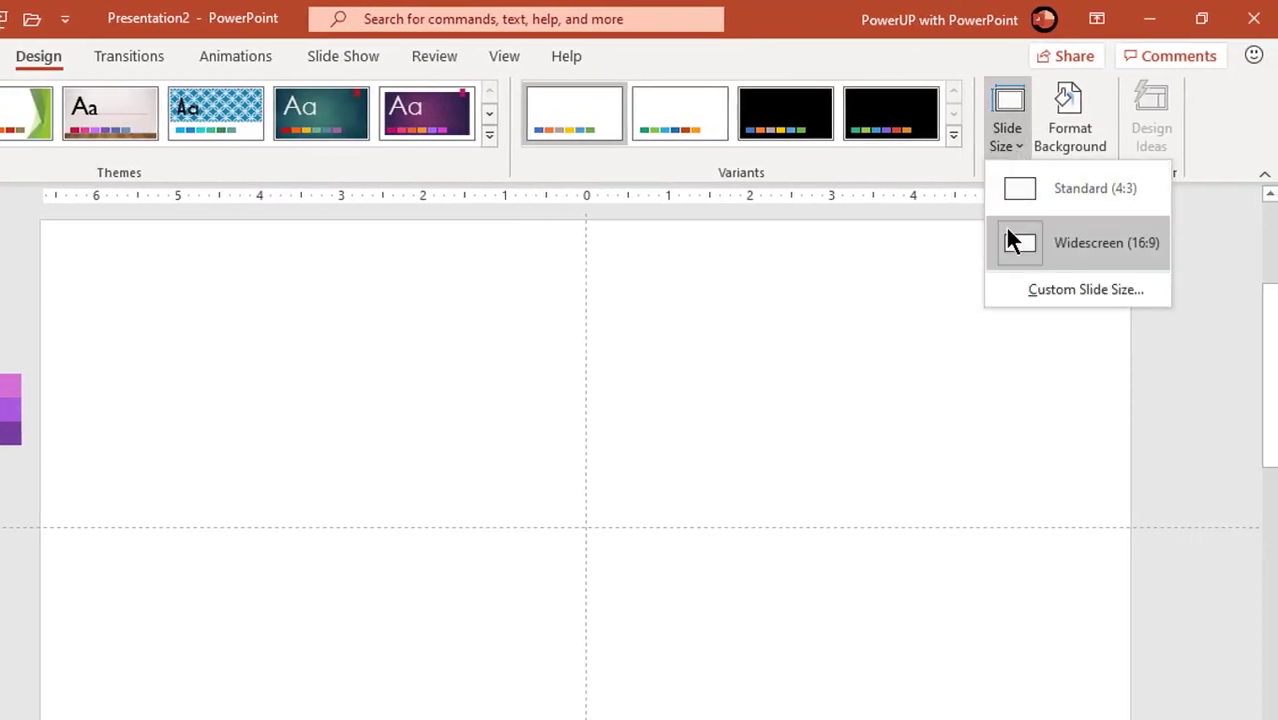
left_click(1044, 290)
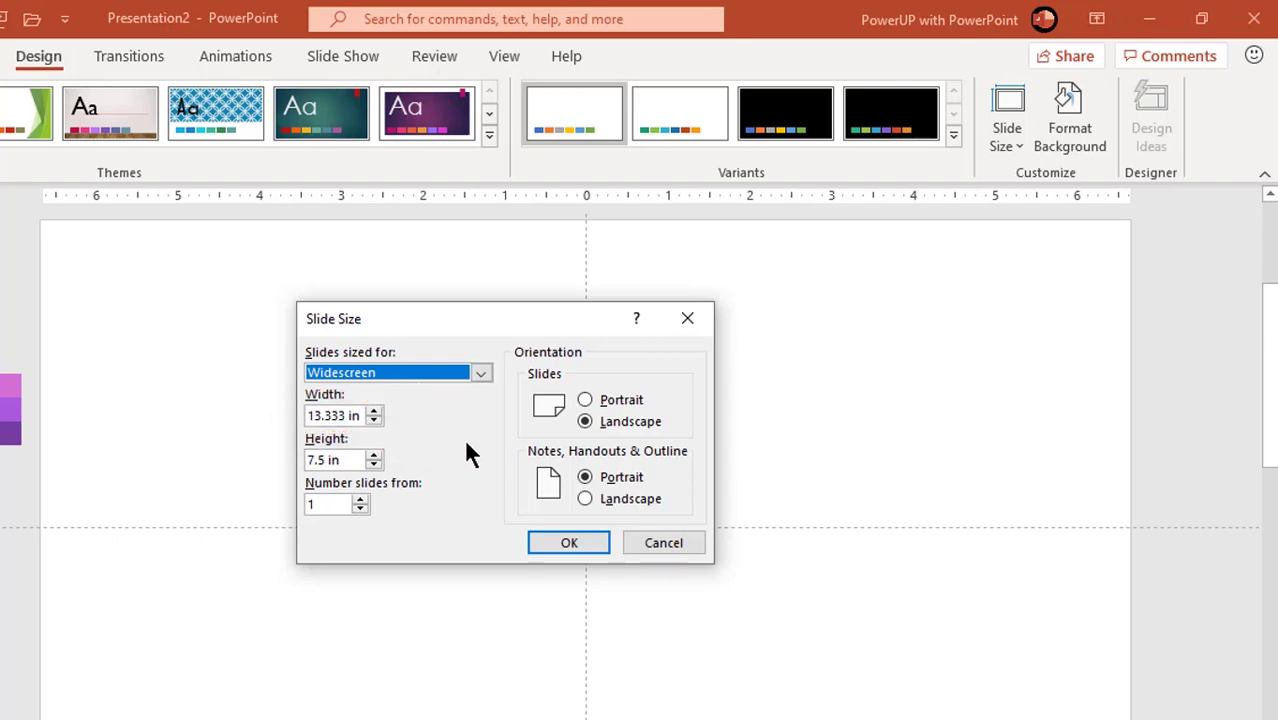
left_click(540, 544)
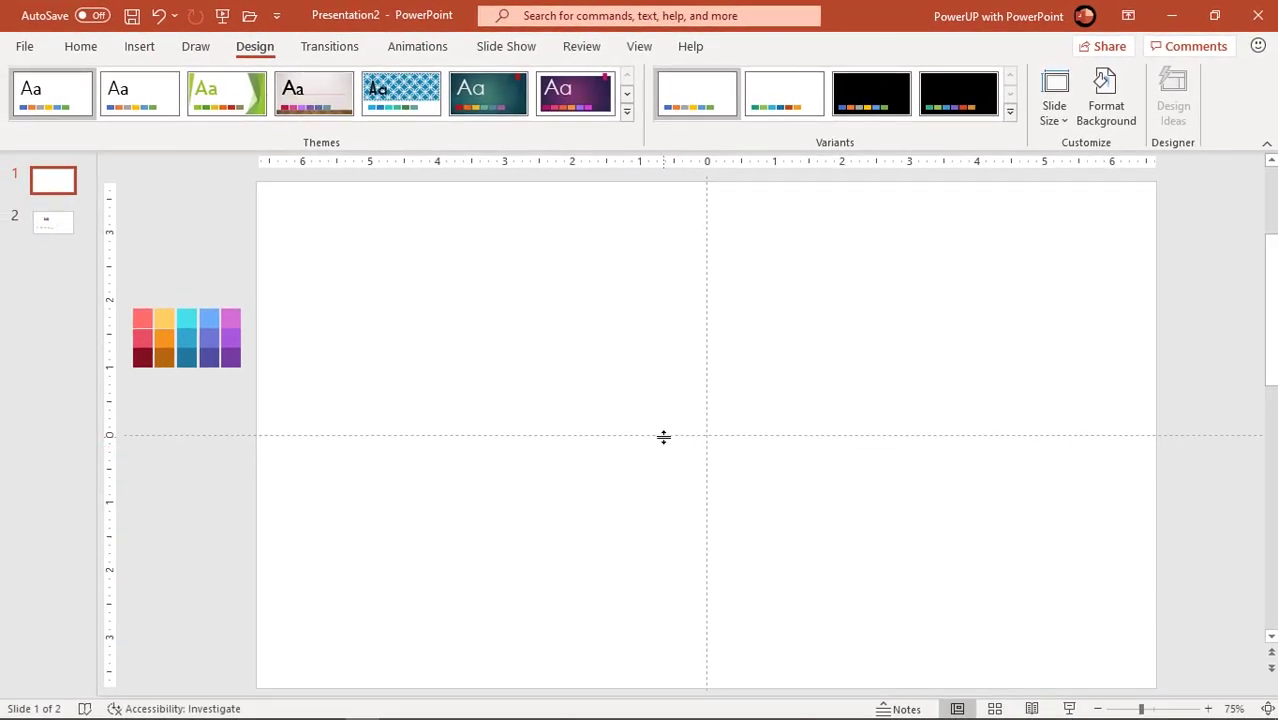
Compute 13.333 ÷ 5 = 2.6666 in Calculator for the column width, then close it
key("XF86Calculator")
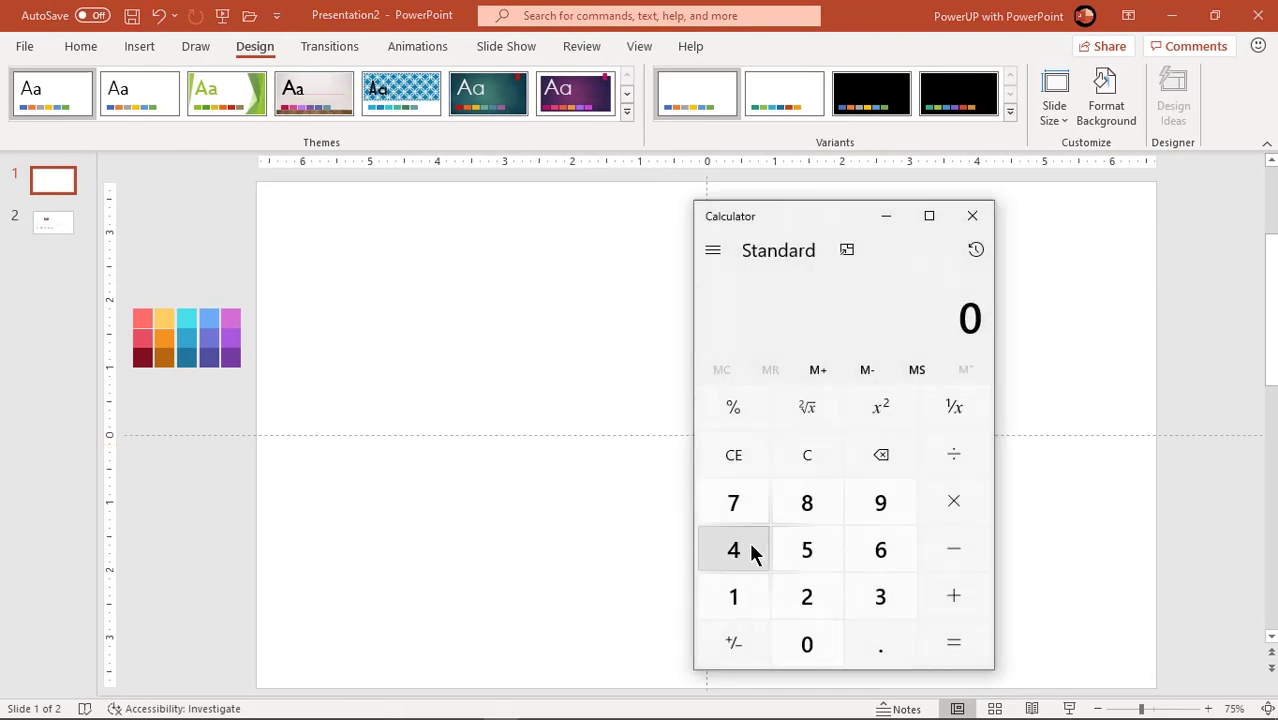
left_click(736, 598)
left_click(876, 598)
left_click(876, 646)
left_click(879, 600)
left_click(879, 600)
left_click(879, 600)
left_click(953, 455)
left_click(807, 550)
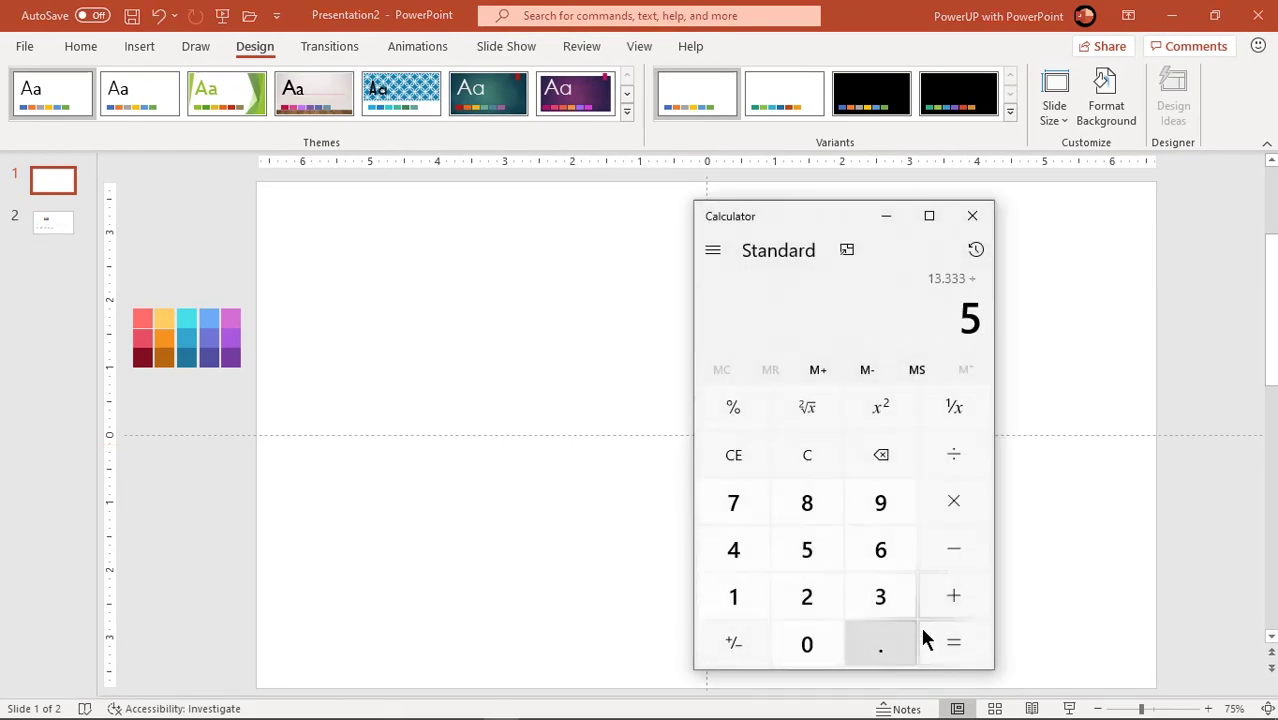
left_click(950, 645)
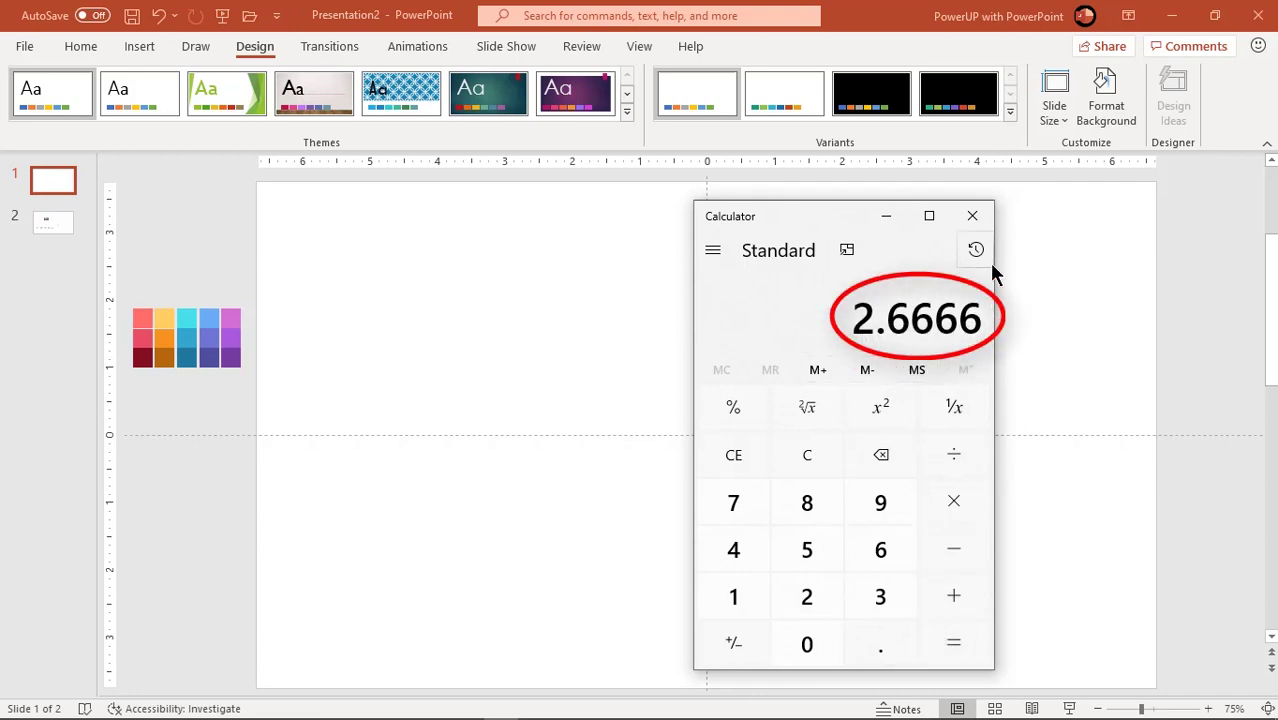
left_click(973, 217)
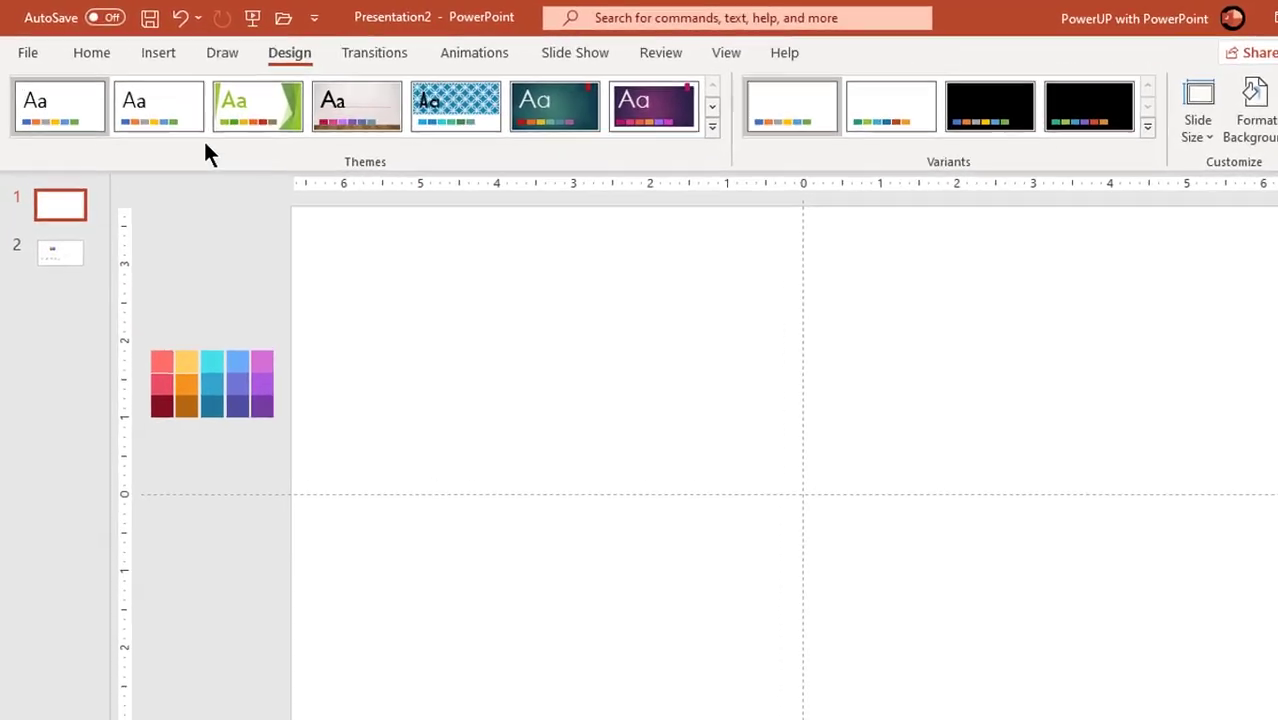
Draw a rectangle spanning the slide's full height, snapped to the centre
left_click(162, 55)
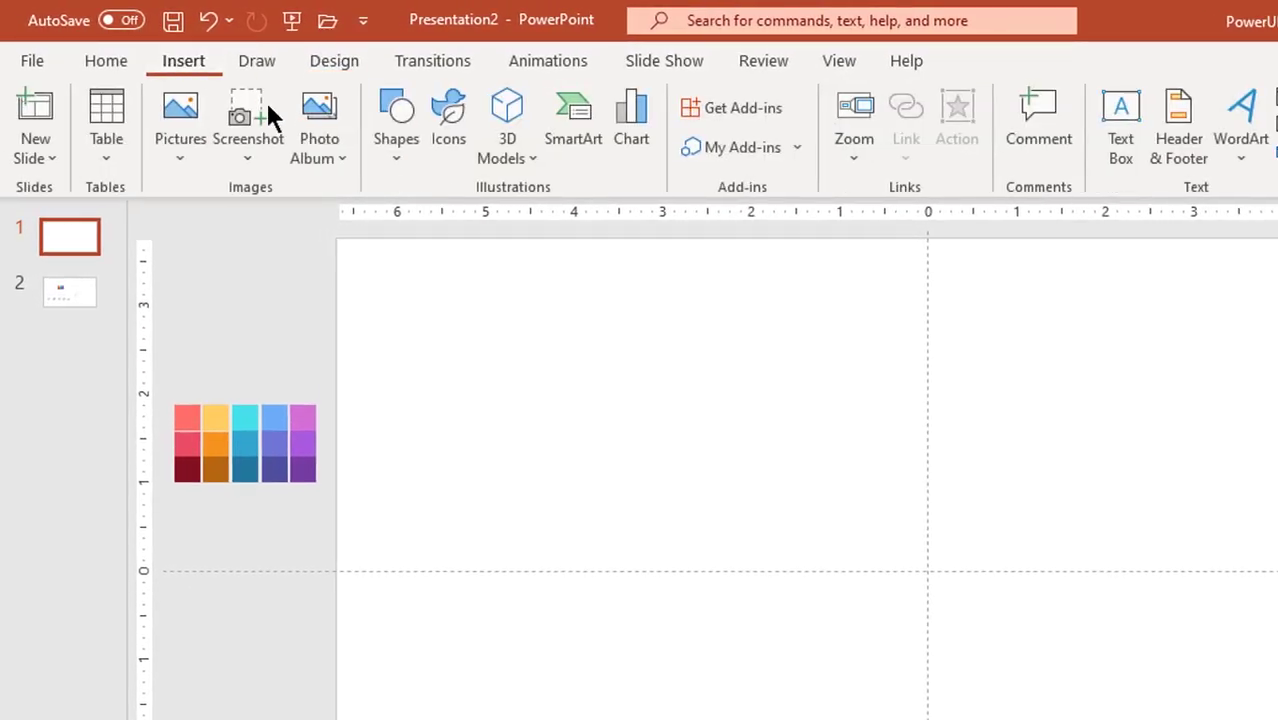
left_click(408, 172)
left_click(533, 221)
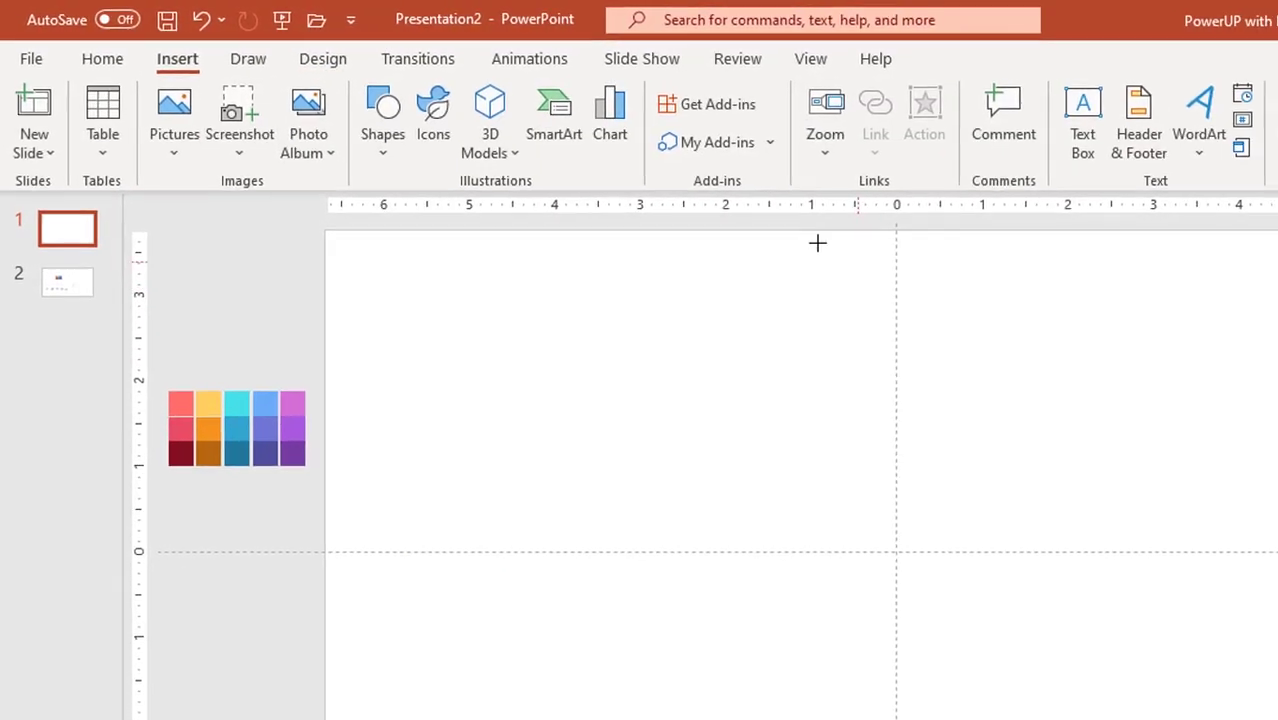
left_click_drag(827, 240, 1045, 719)
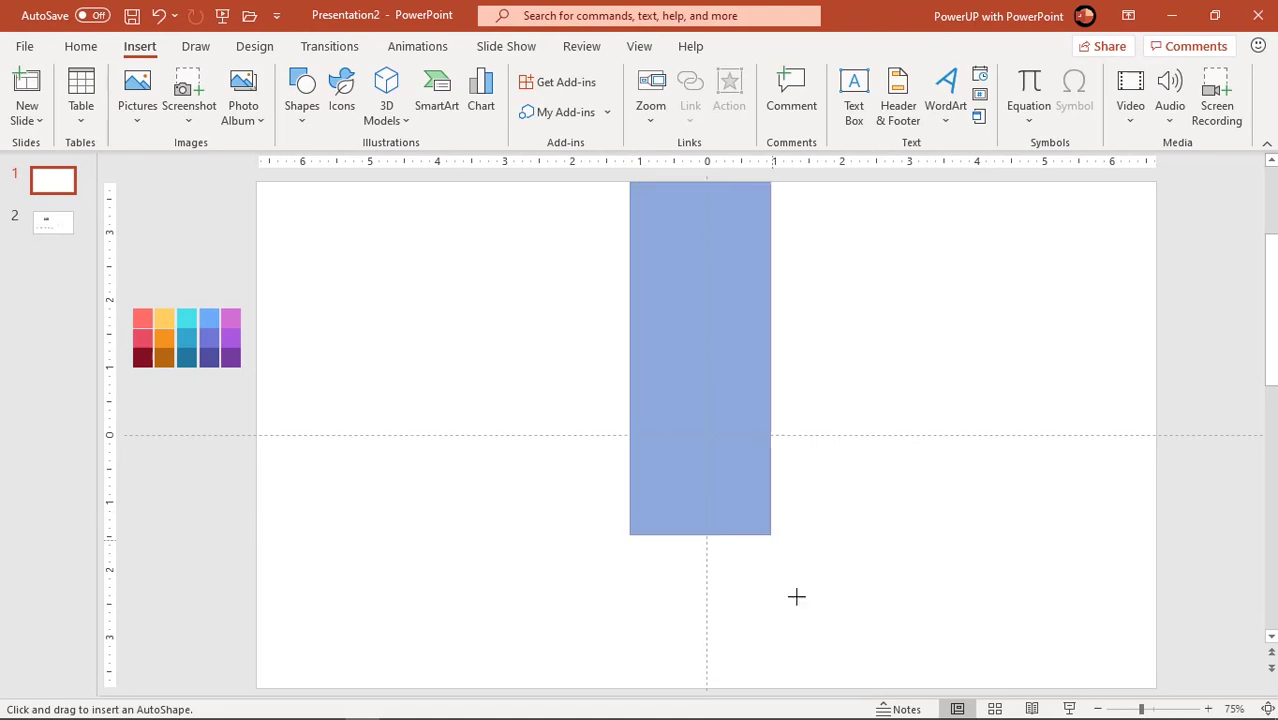
left_click_drag(796, 596, 807, 686)
left_click_drag(714, 441, 713, 439)
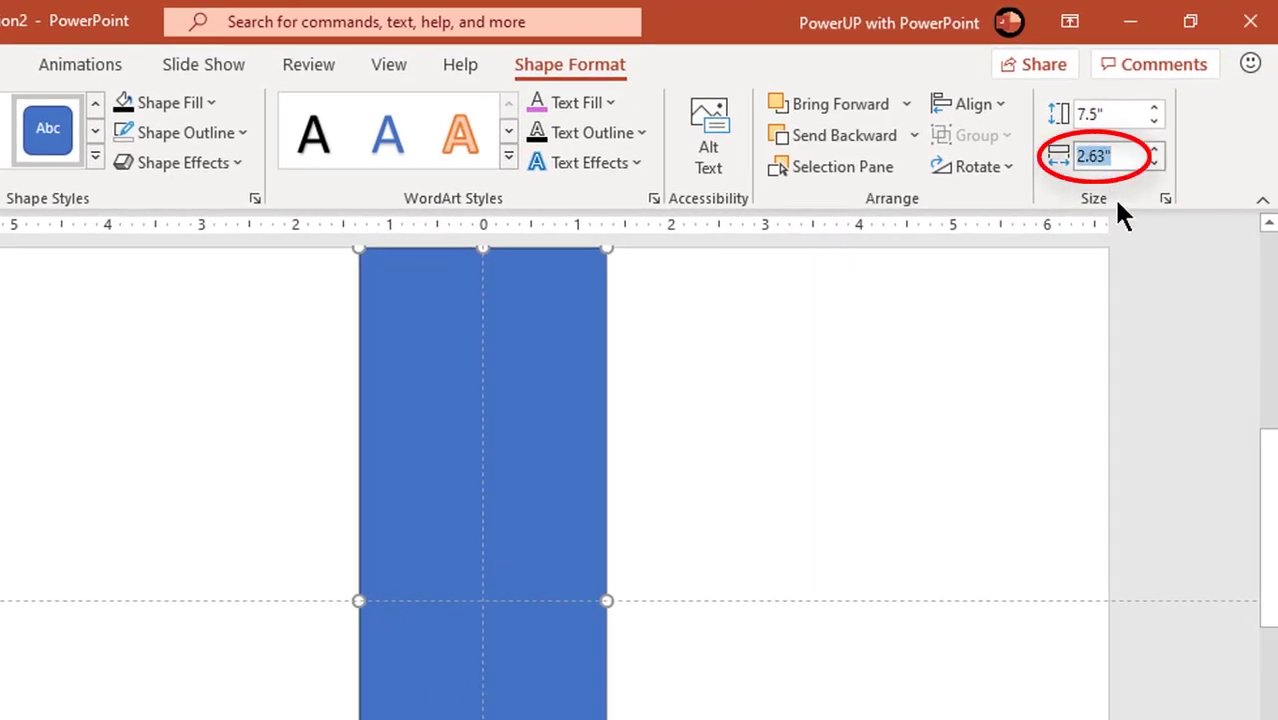
Make the rectangle 2.67 in wide with no outline, flush with the left edge
type("2.67")
key("Return")
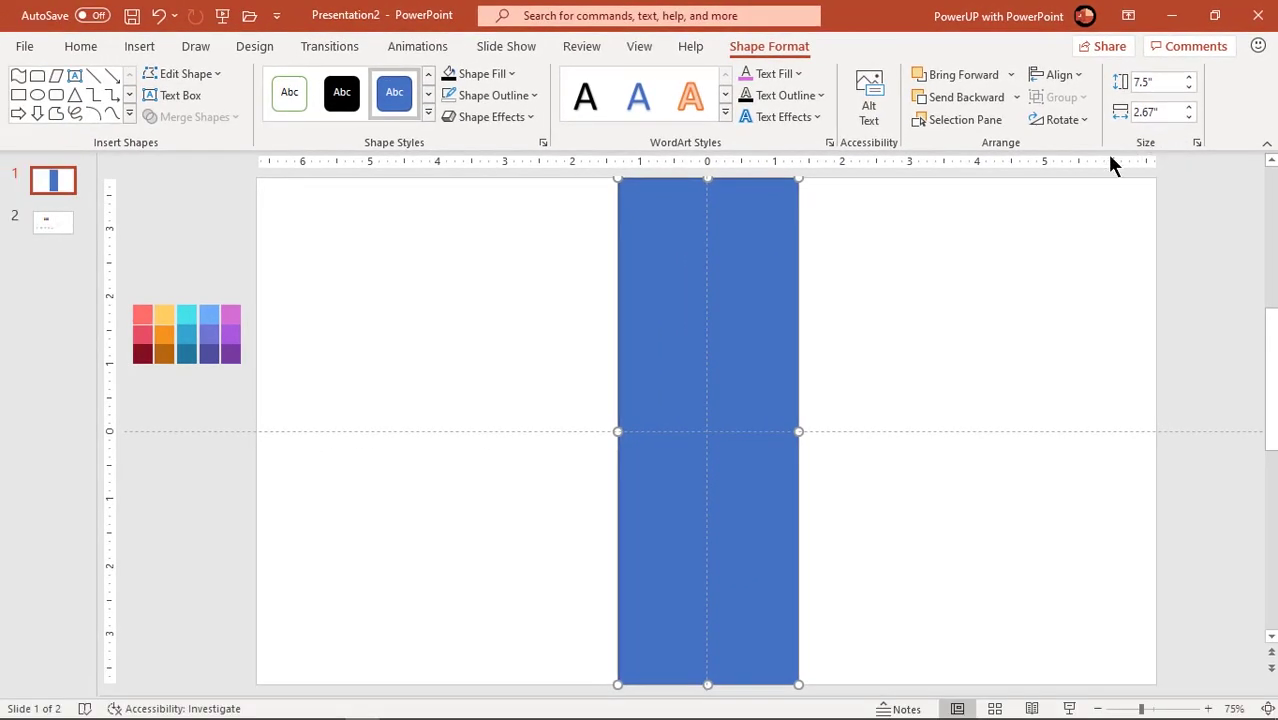
left_click(489, 97)
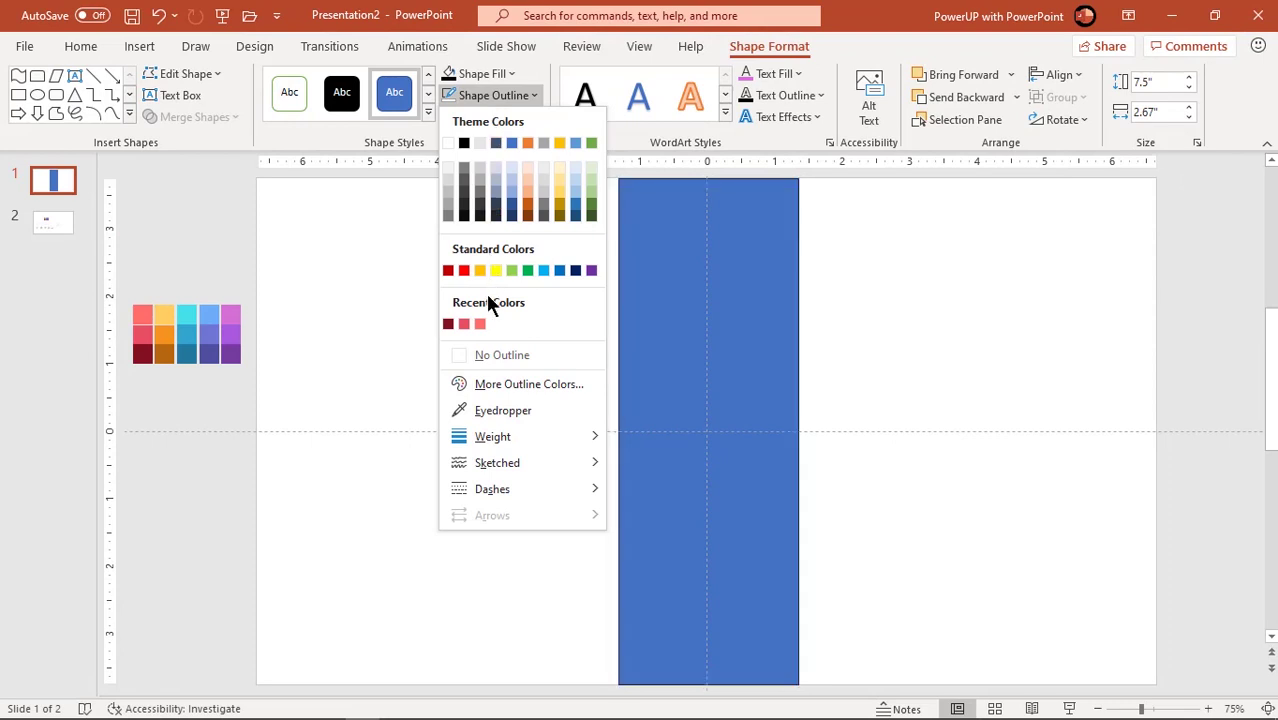
left_click(487, 356)
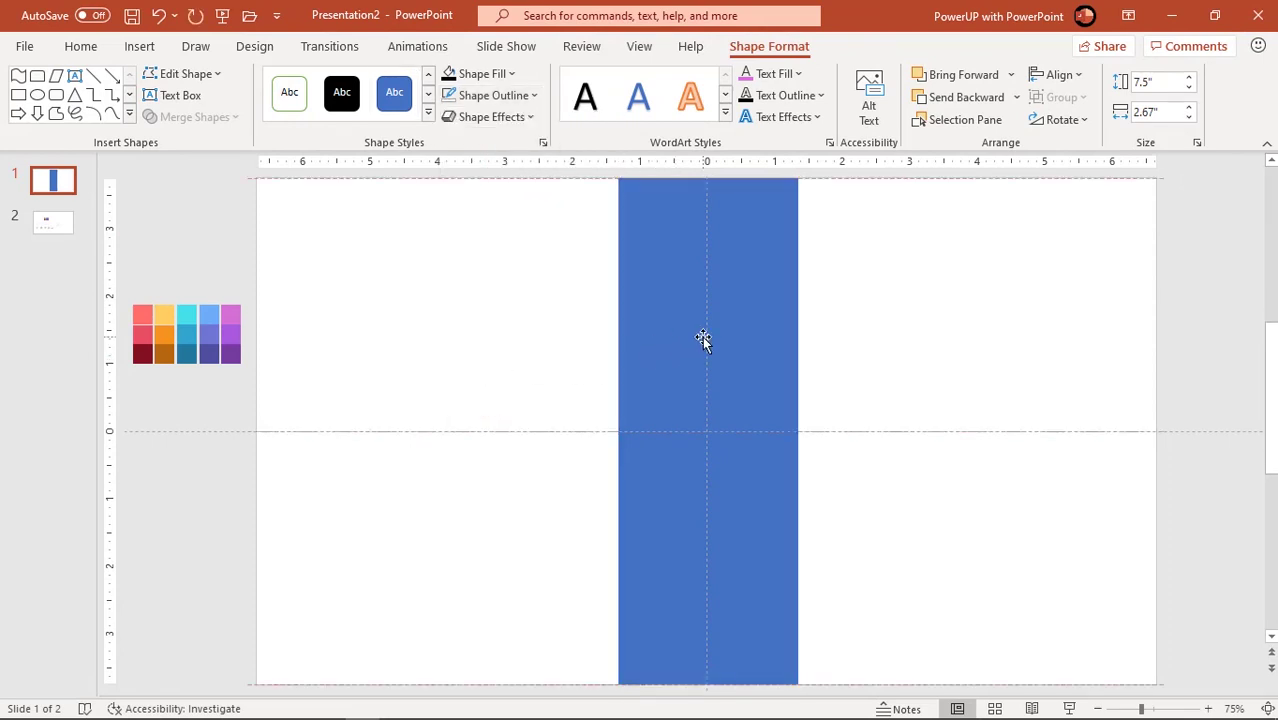
left_click_drag(736, 348, 374, 344)
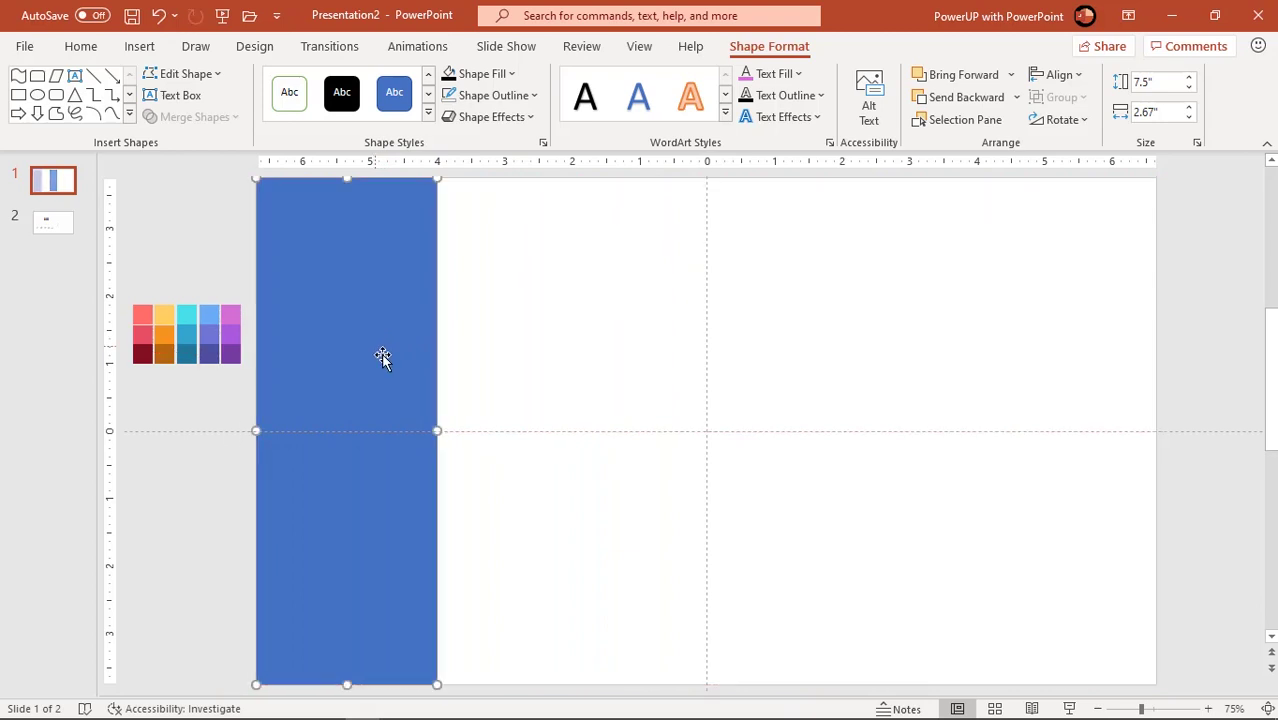
Give the rectangle a horizontal linear gradient whose first stop is the sampled dark red
right_click(393, 573)
left_click(456, 525)
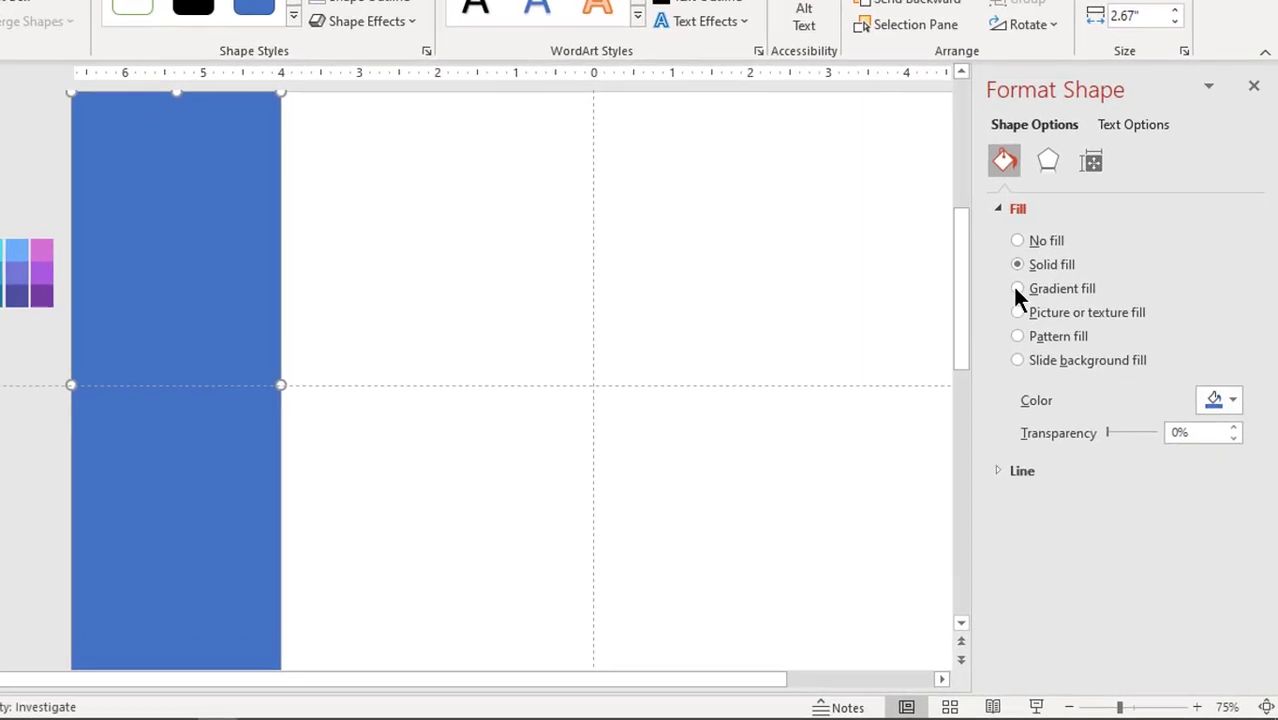
left_click(1054, 348)
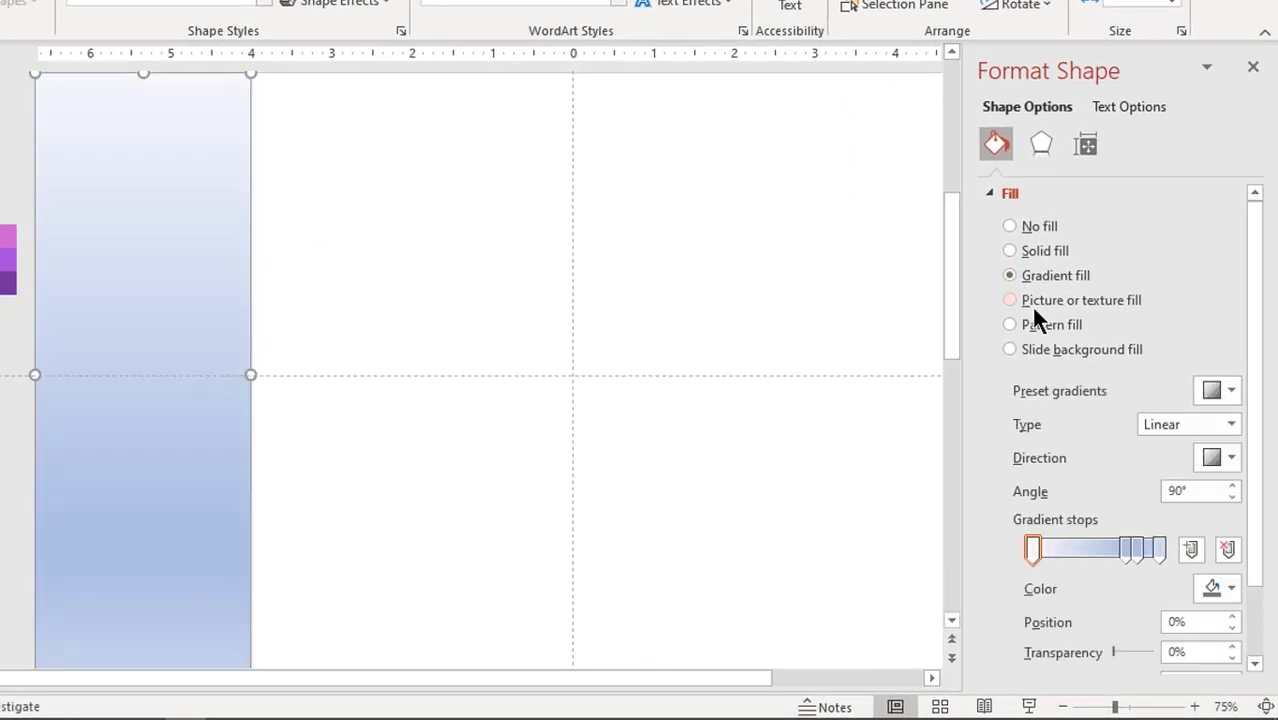
left_click(1230, 459)
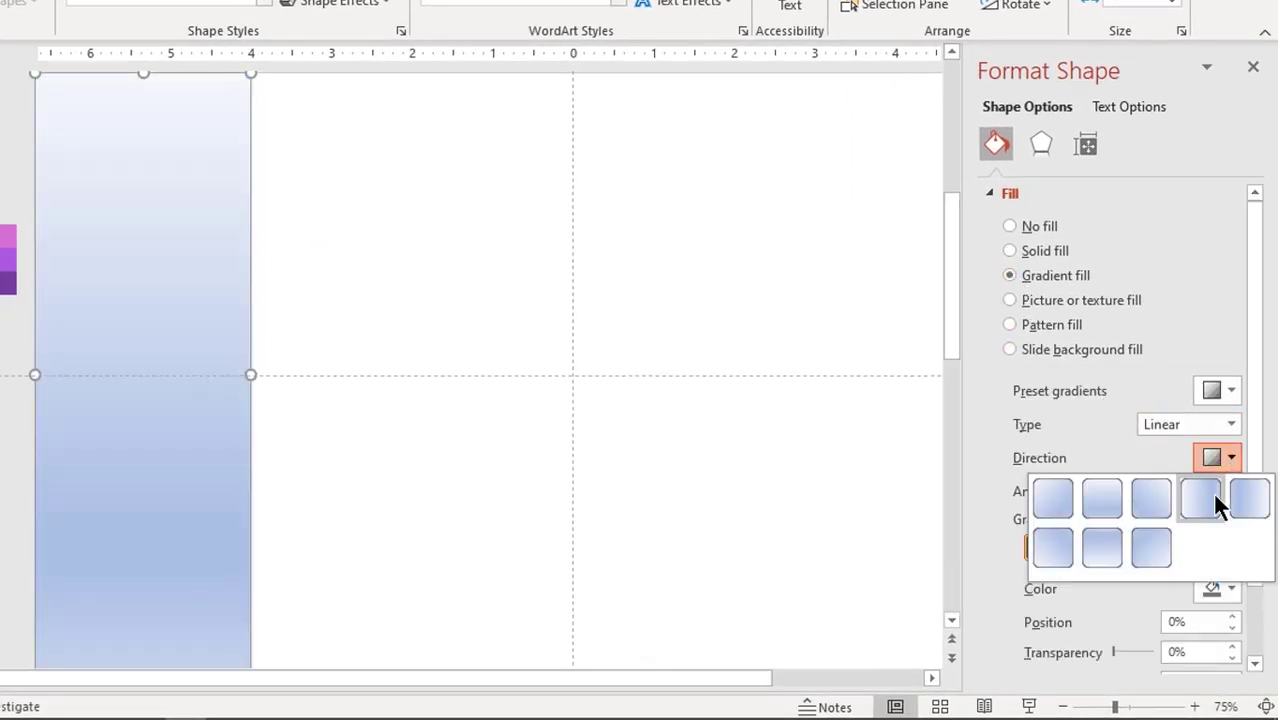
left_click(1214, 499)
left_click(1215, 589)
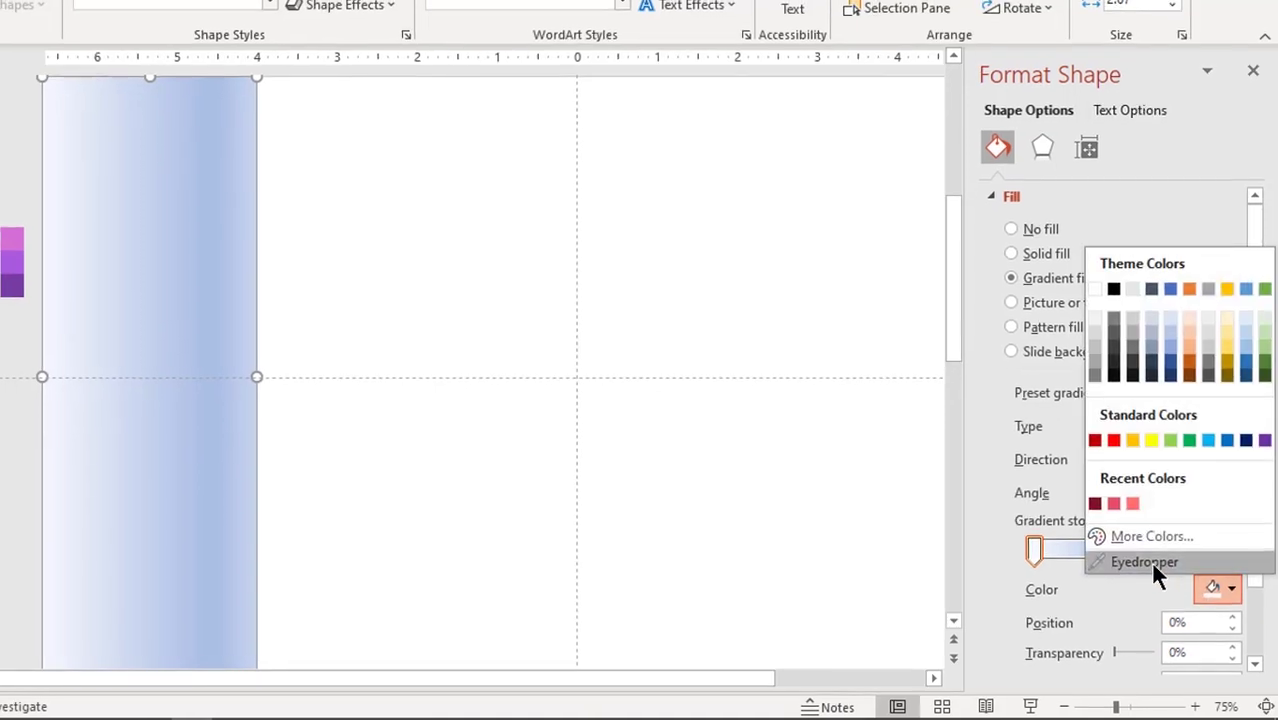
left_click(1150, 563)
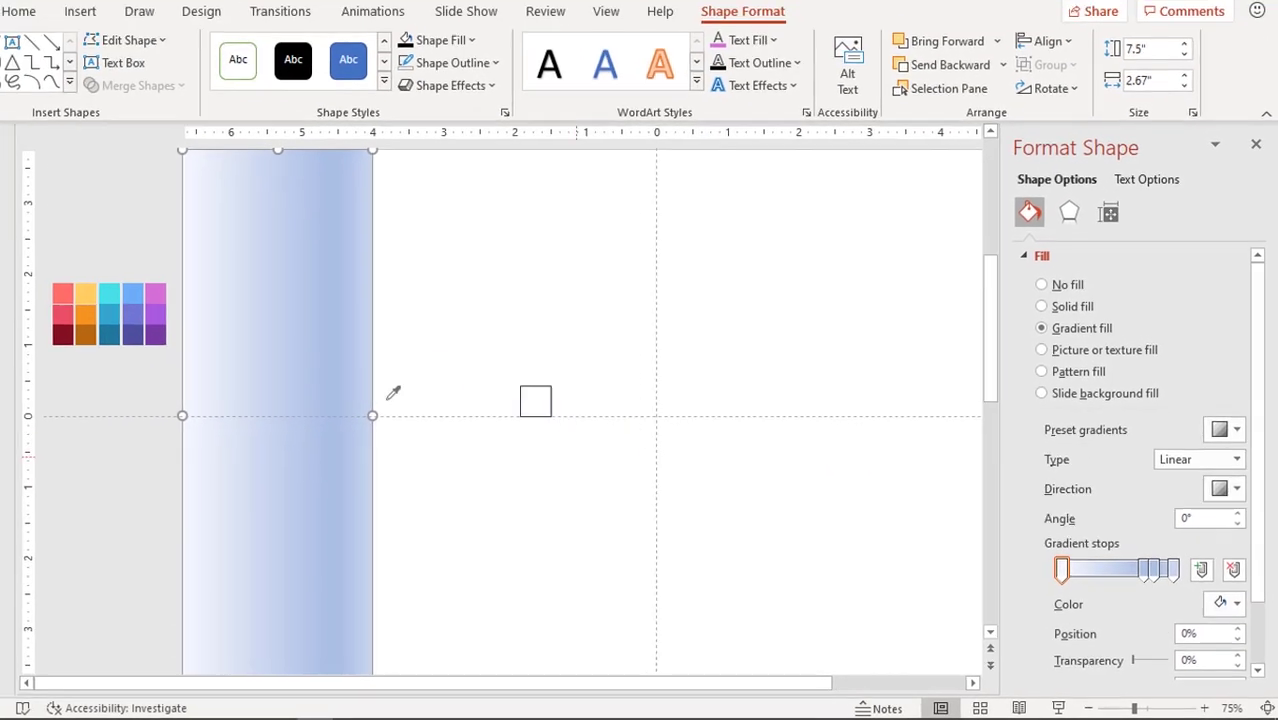
left_click(0, 283)
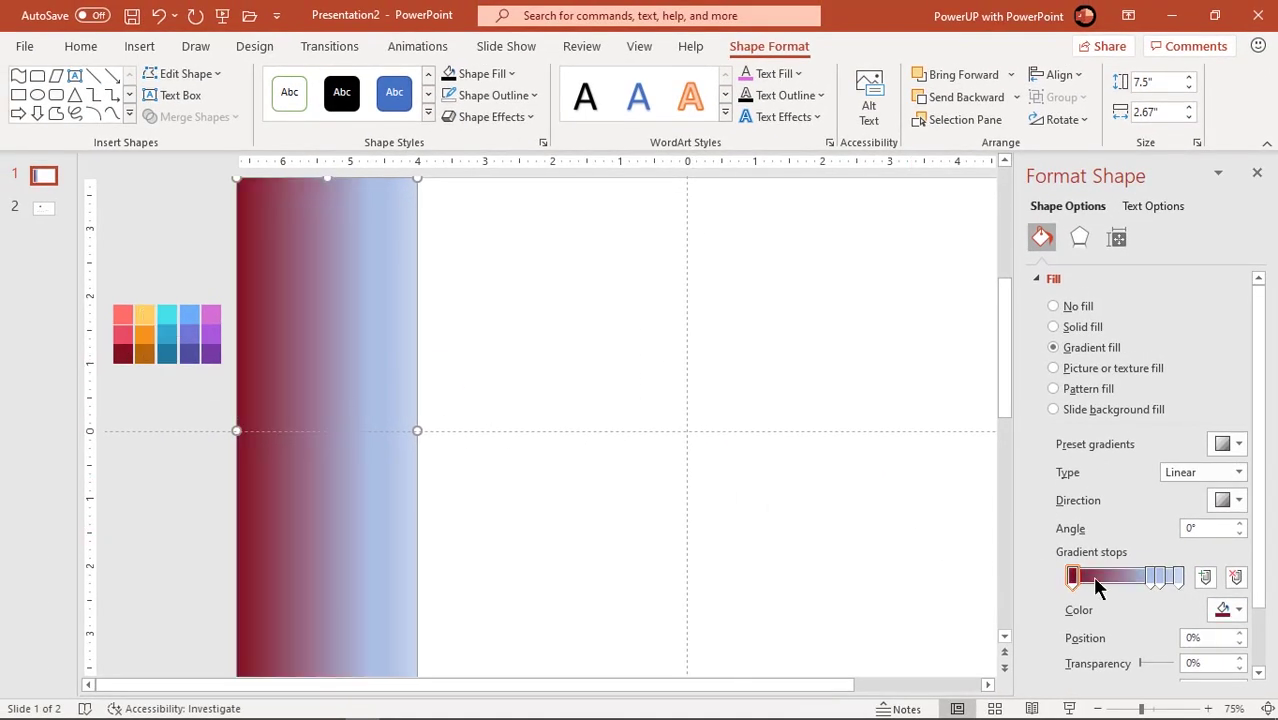
Set the 17% gradient stop to coral and the 83% stop to pink-red
left_click_drag(1150, 587, 1090, 580)
left_click(1227, 609)
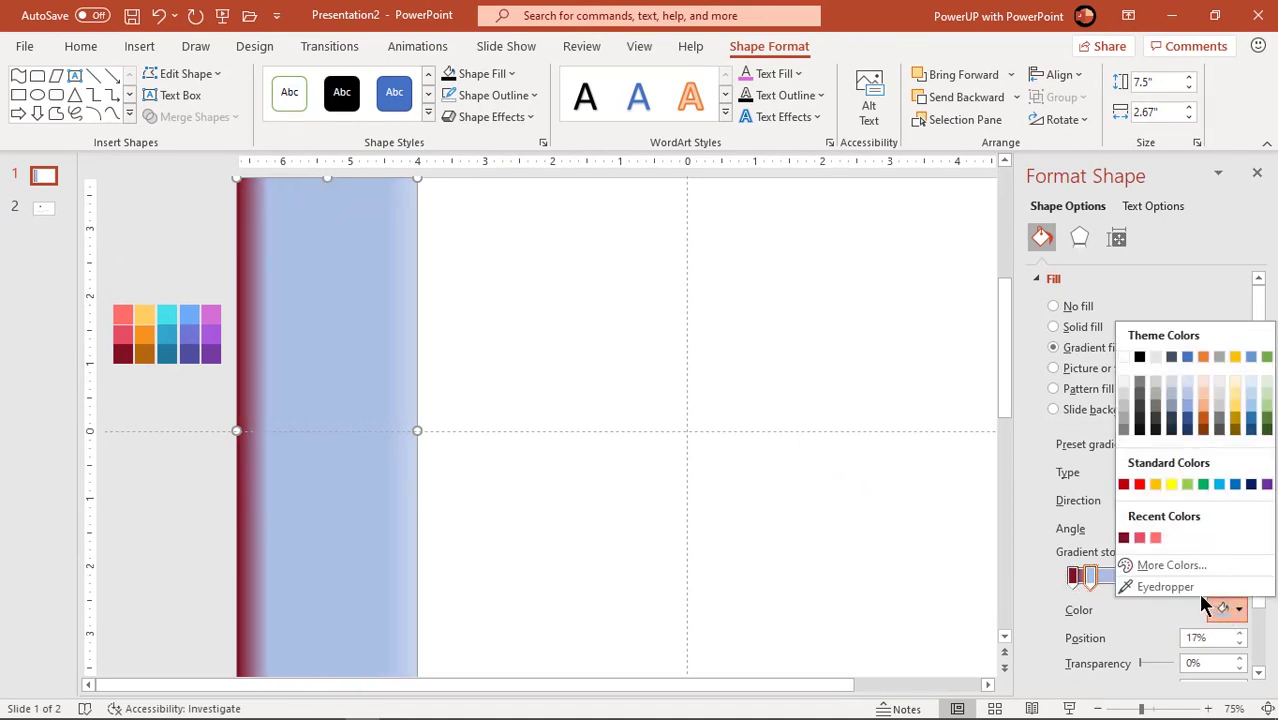
left_click(1188, 590)
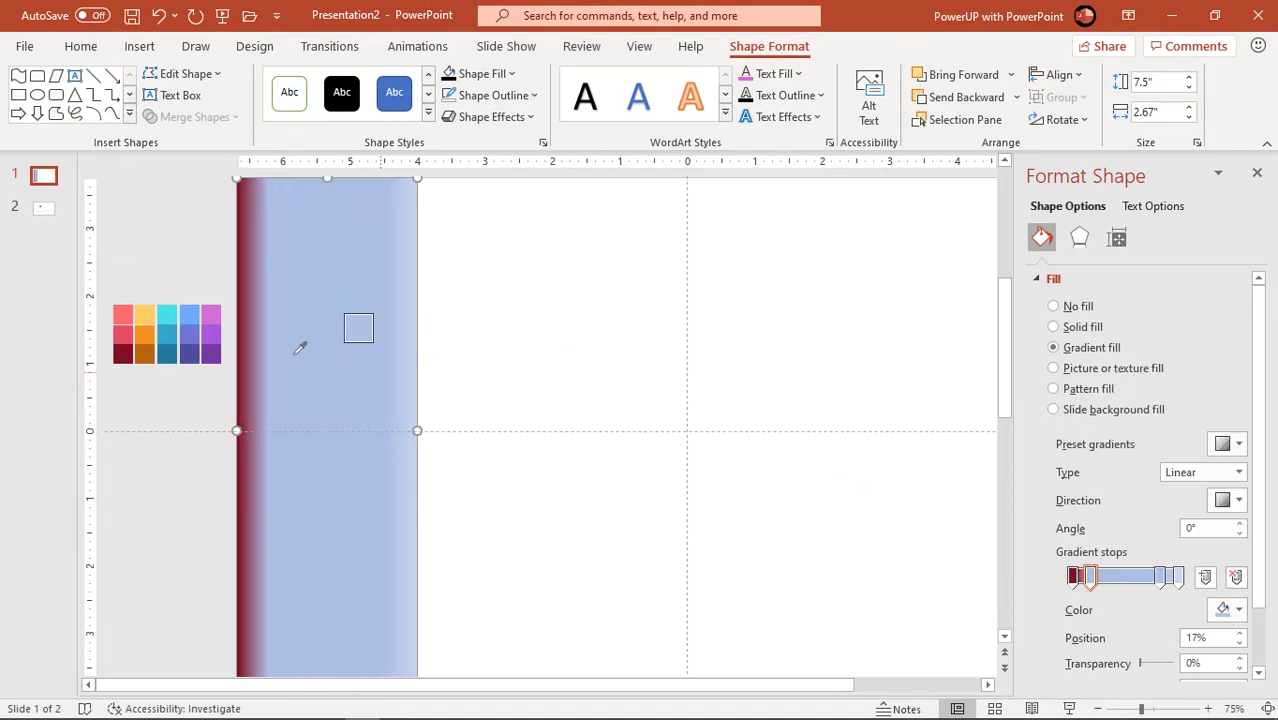
left_click(122, 313)
left_click(1162, 578)
left_click(1227, 609)
left_click(1188, 590)
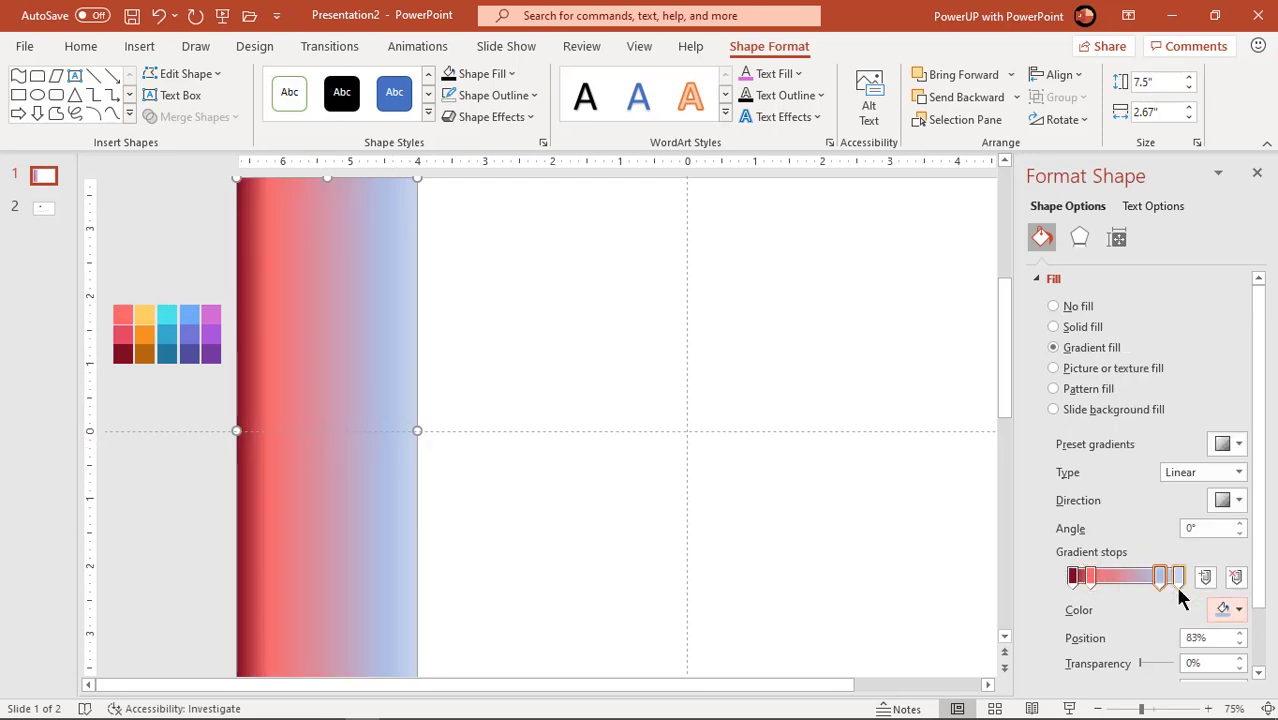
left_click(123, 334)
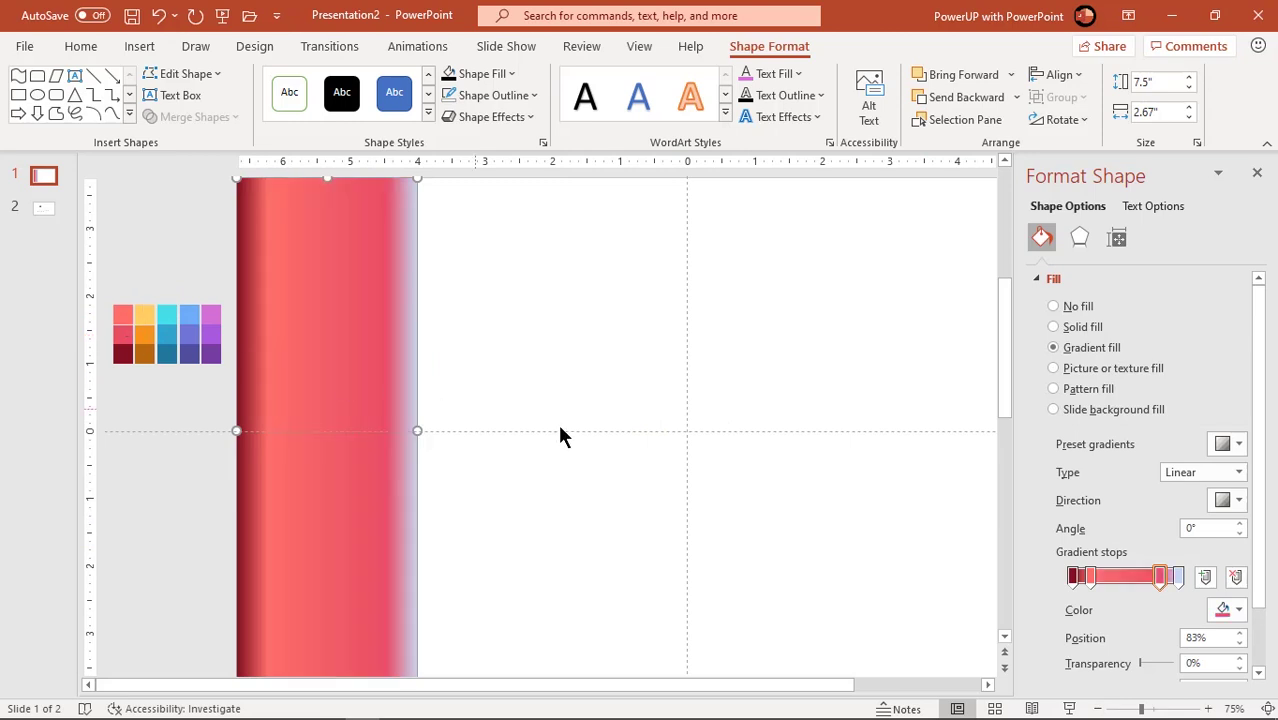
Make the final 100% gradient stop dark red
left_click(1177, 578)
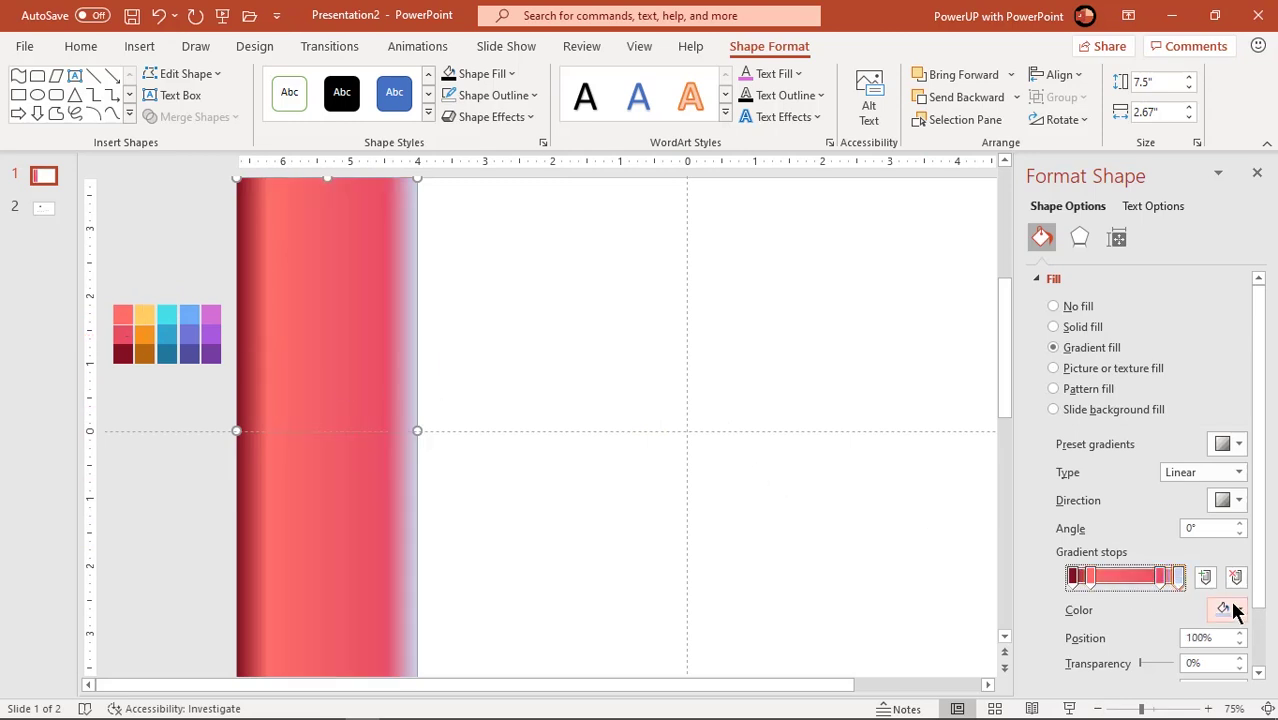
left_click(1229, 609)
left_click(1156, 539)
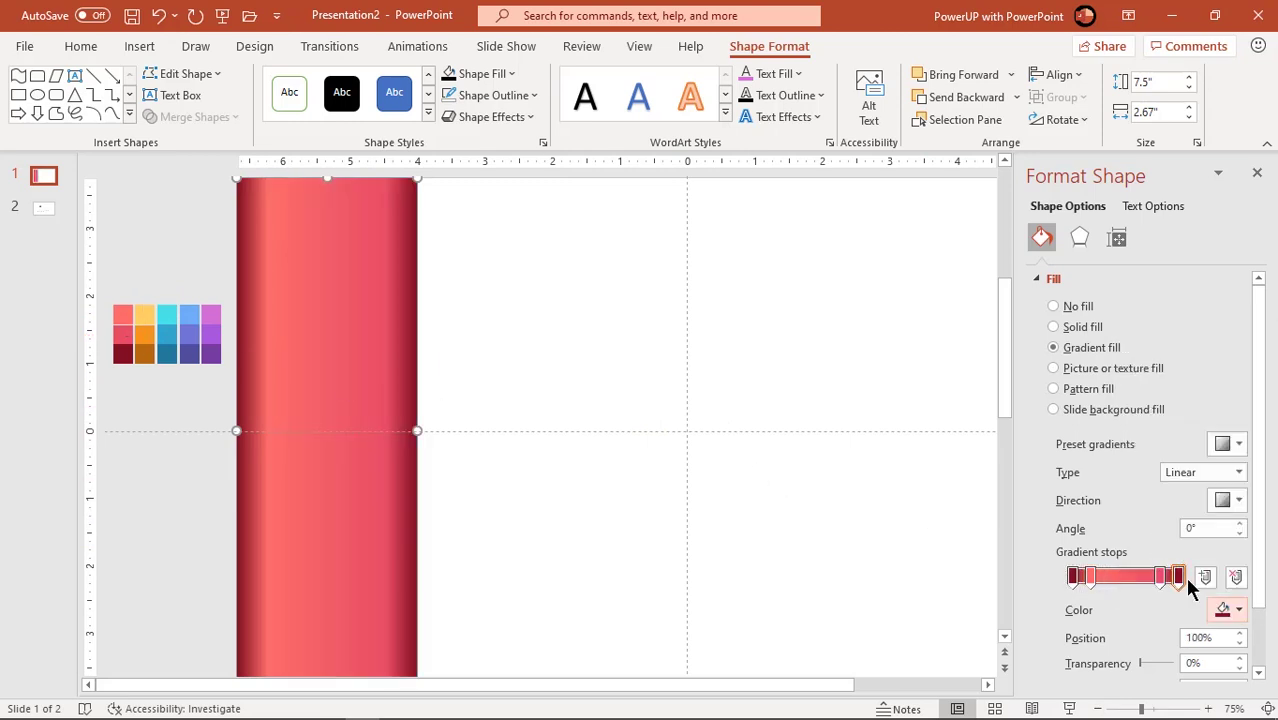
left_click(1180, 575)
Draw a parallelogram near the column top and flip it horizontally
left_click(524, 324)
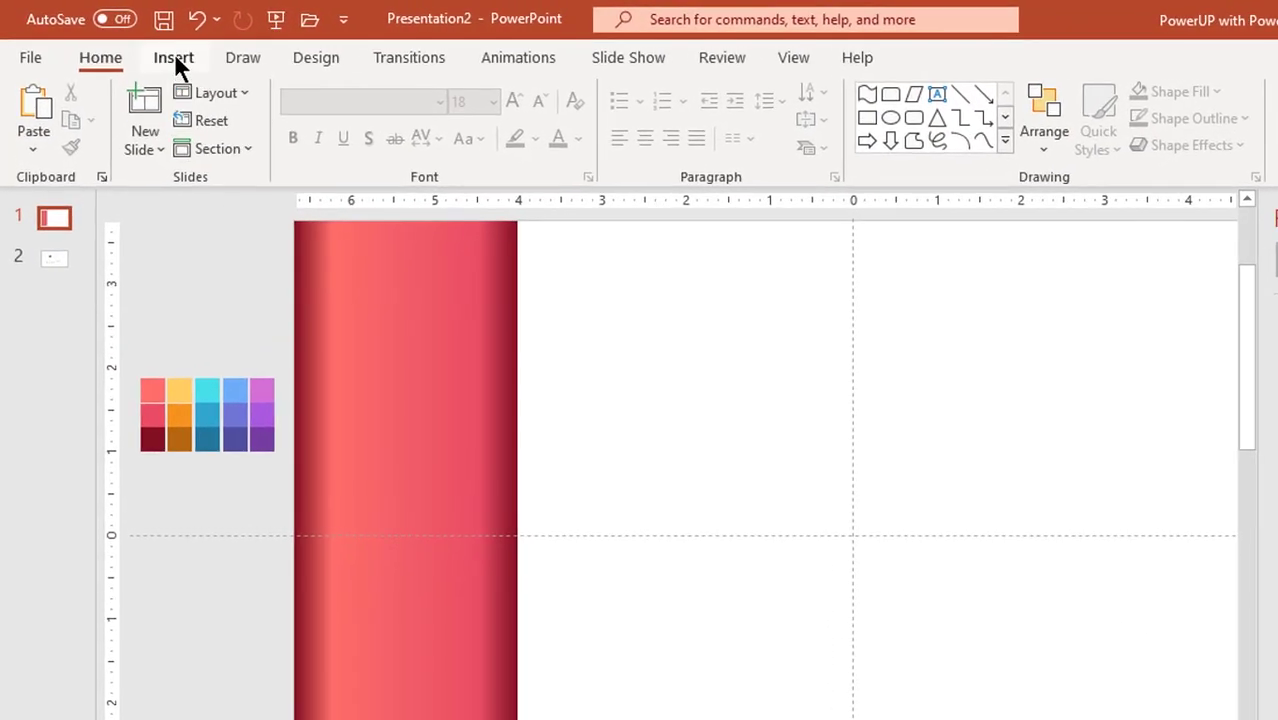
left_click(139, 46)
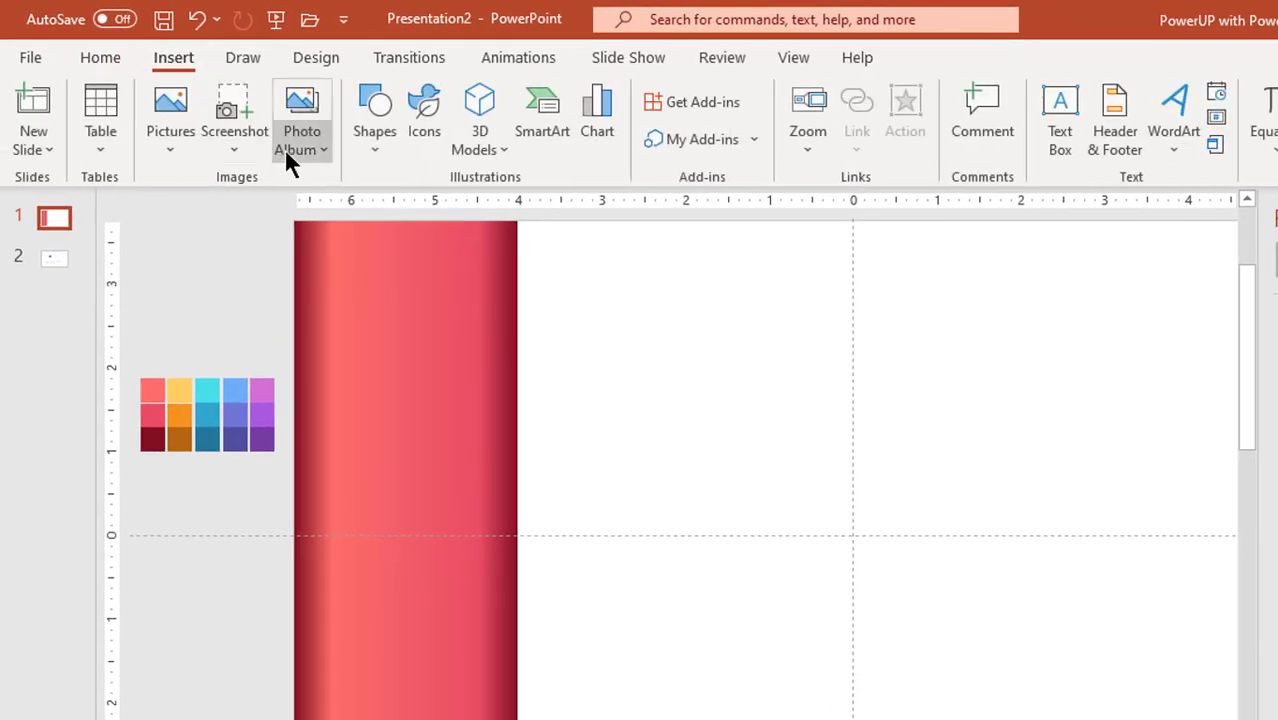
left_click(369, 150)
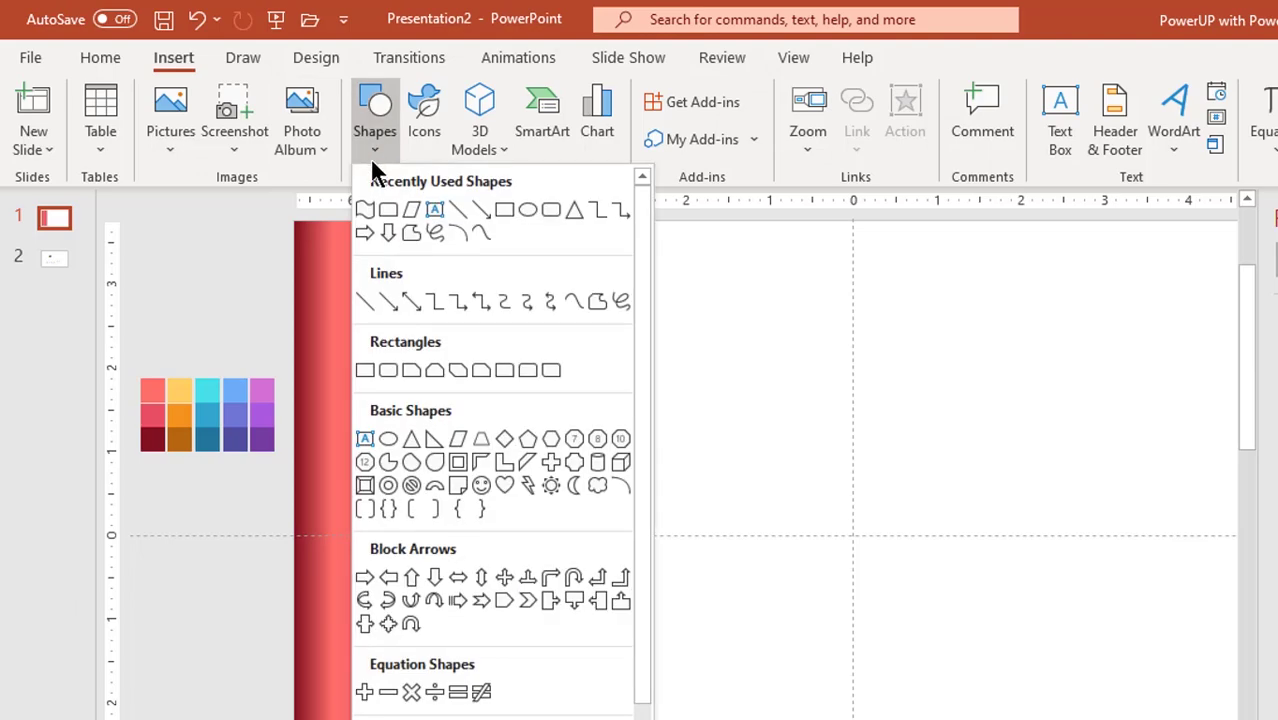
left_click(458, 437)
left_click_drag(355, 342, 611, 434)
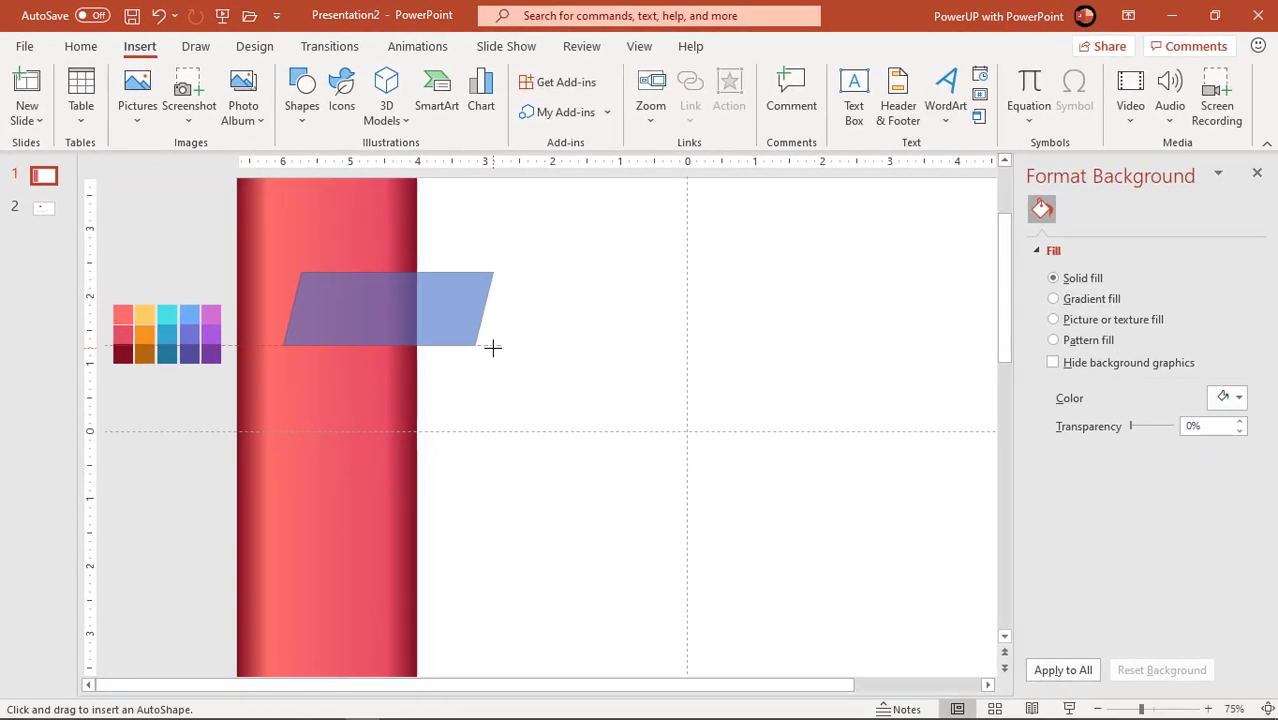
left_click_drag(492, 347, 492, 346)
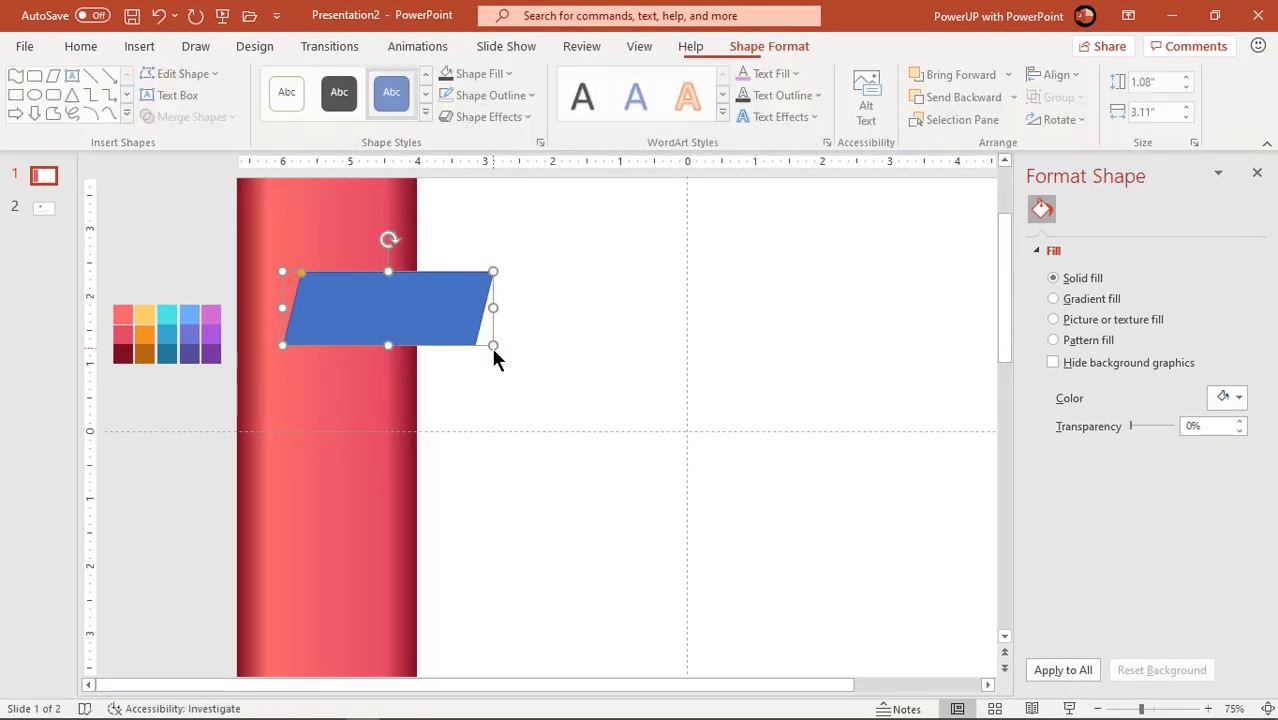
left_click(1060, 120)
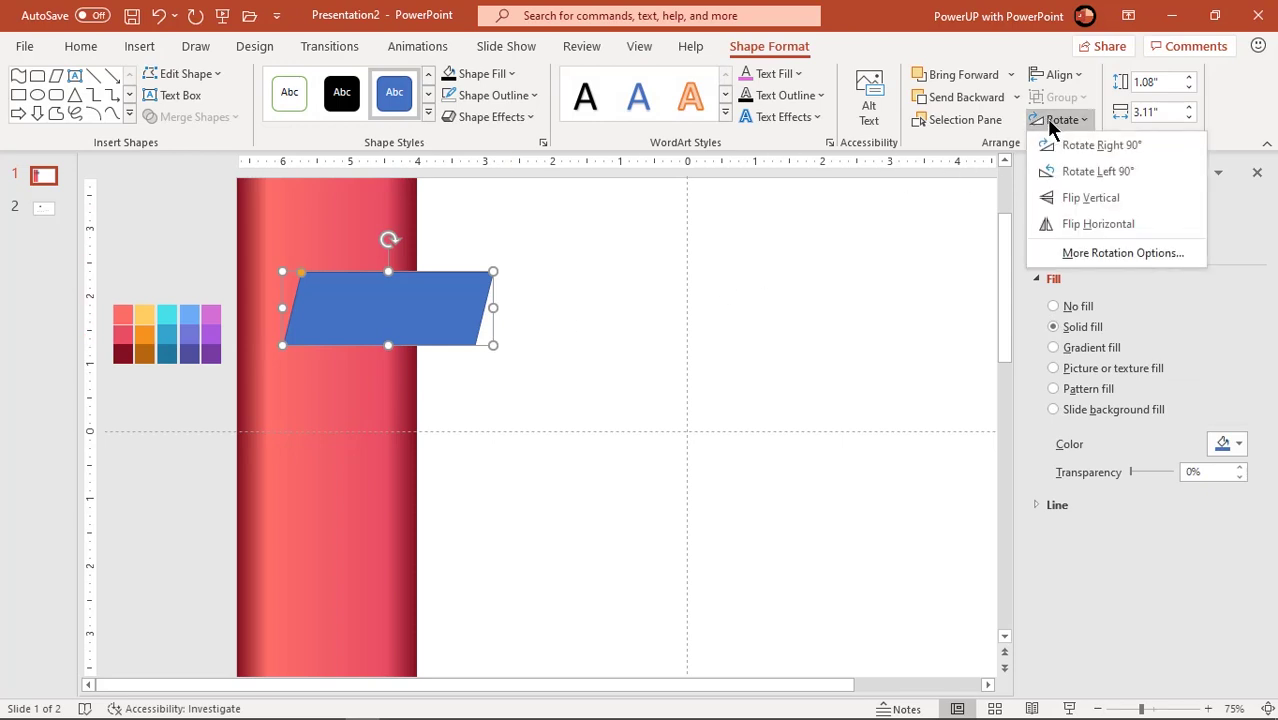
left_click(1073, 229)
Tilt the parallelogram slightly and stretch it across the column's upper part to 1.08 × 3.91 in
left_click_drag(390, 237, 386, 236)
left_click_drag(389, 303, 311, 257)
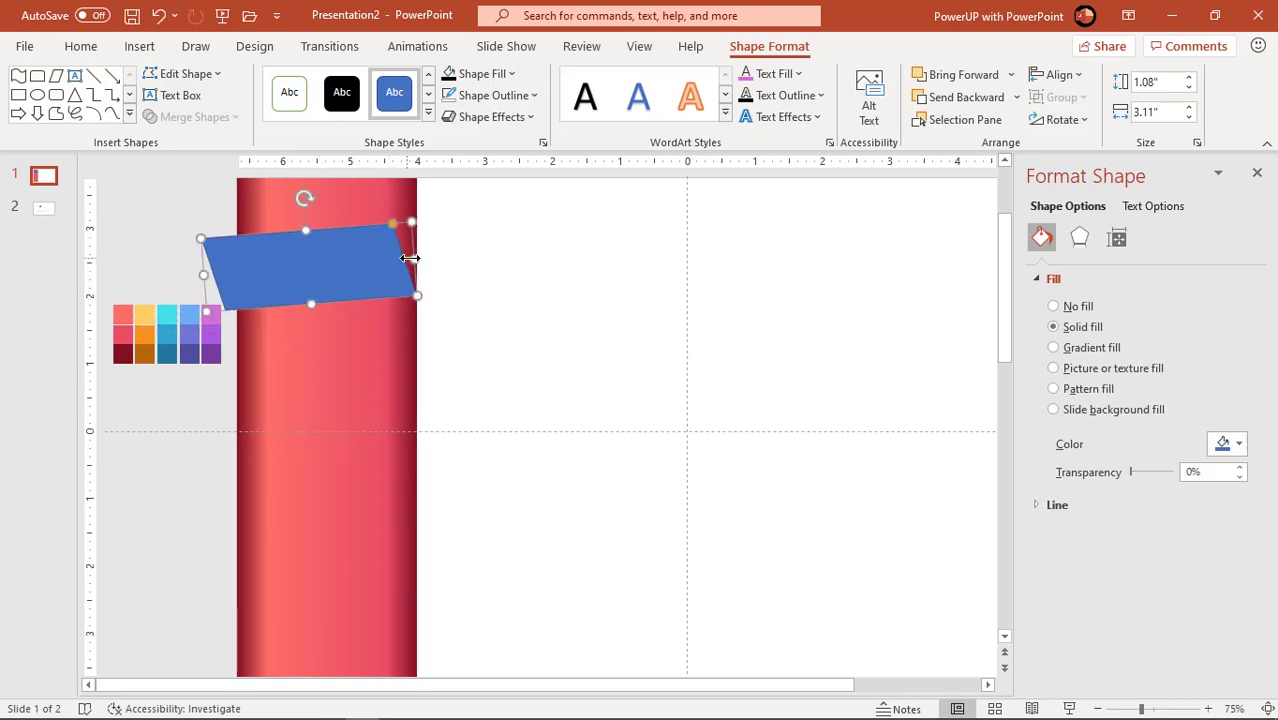
left_click_drag(417, 256, 463, 251)
left_click_drag(204, 275, 199, 277)
scroll(238, 291, "up", 5, "ctrl")
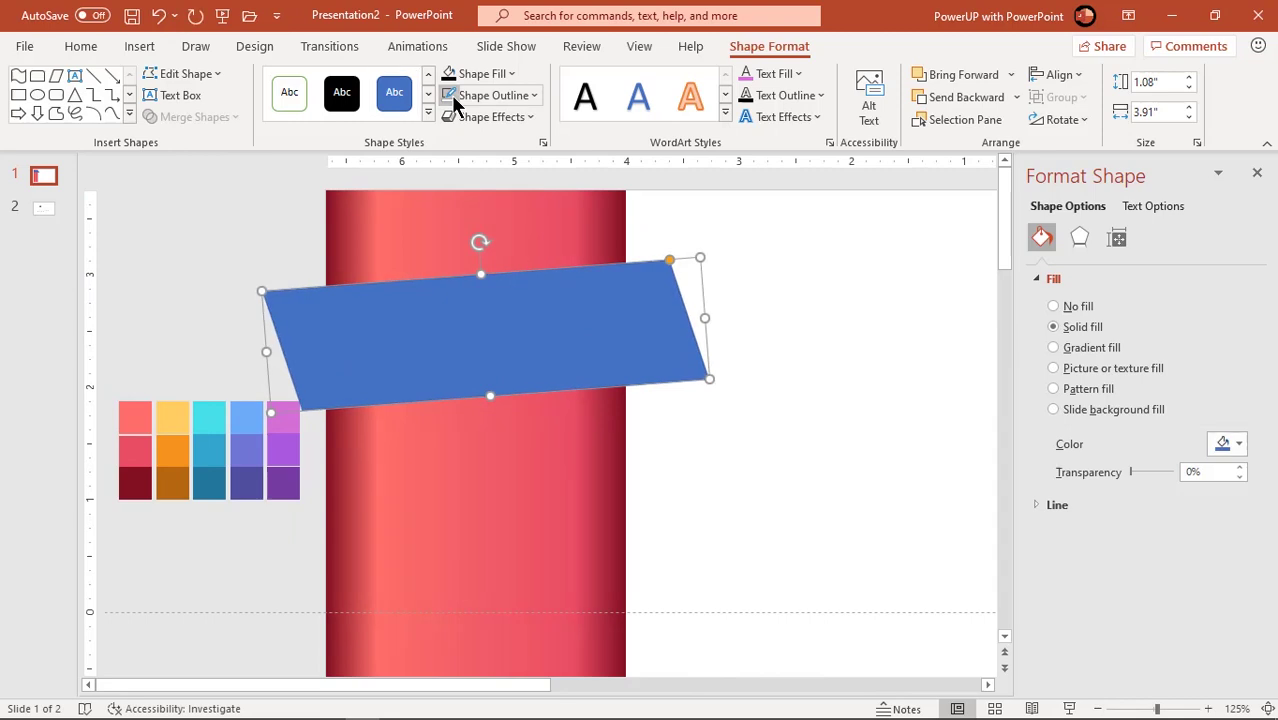
Subtract a tall rectangle from the band's right end, leaving it 1.08 × 3.25 in
left_click(140, 48)
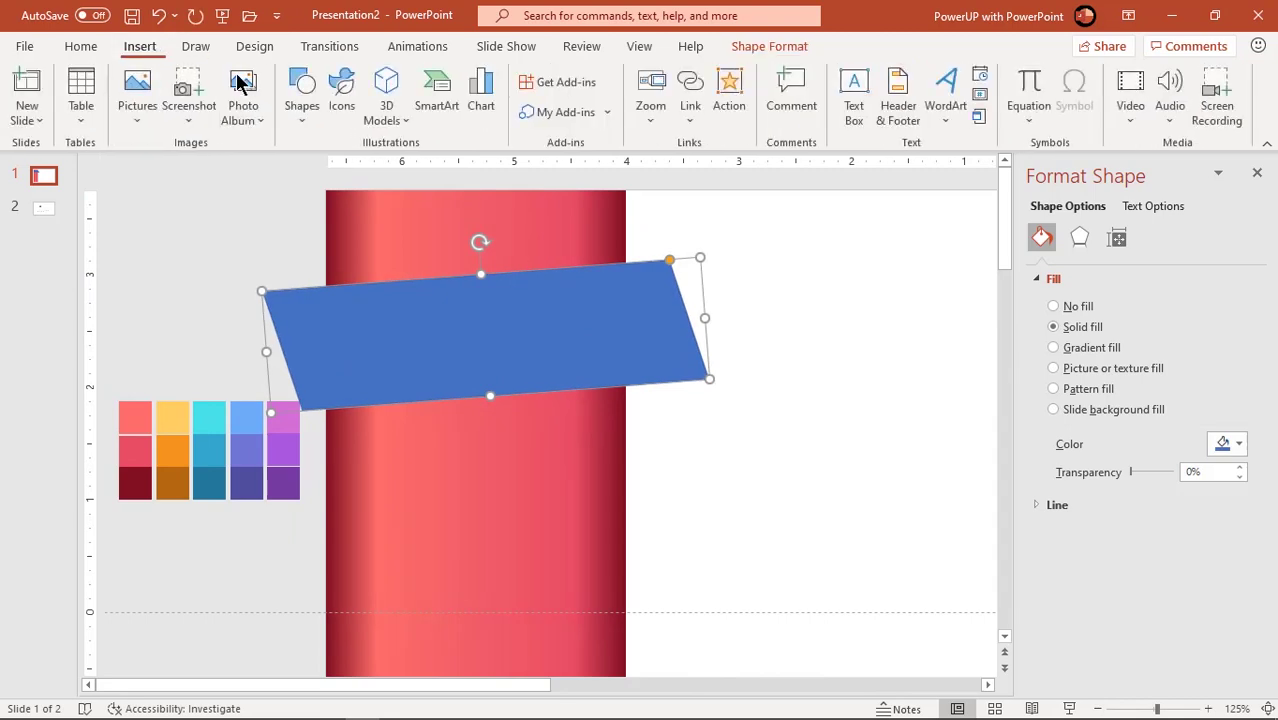
left_click(300, 115)
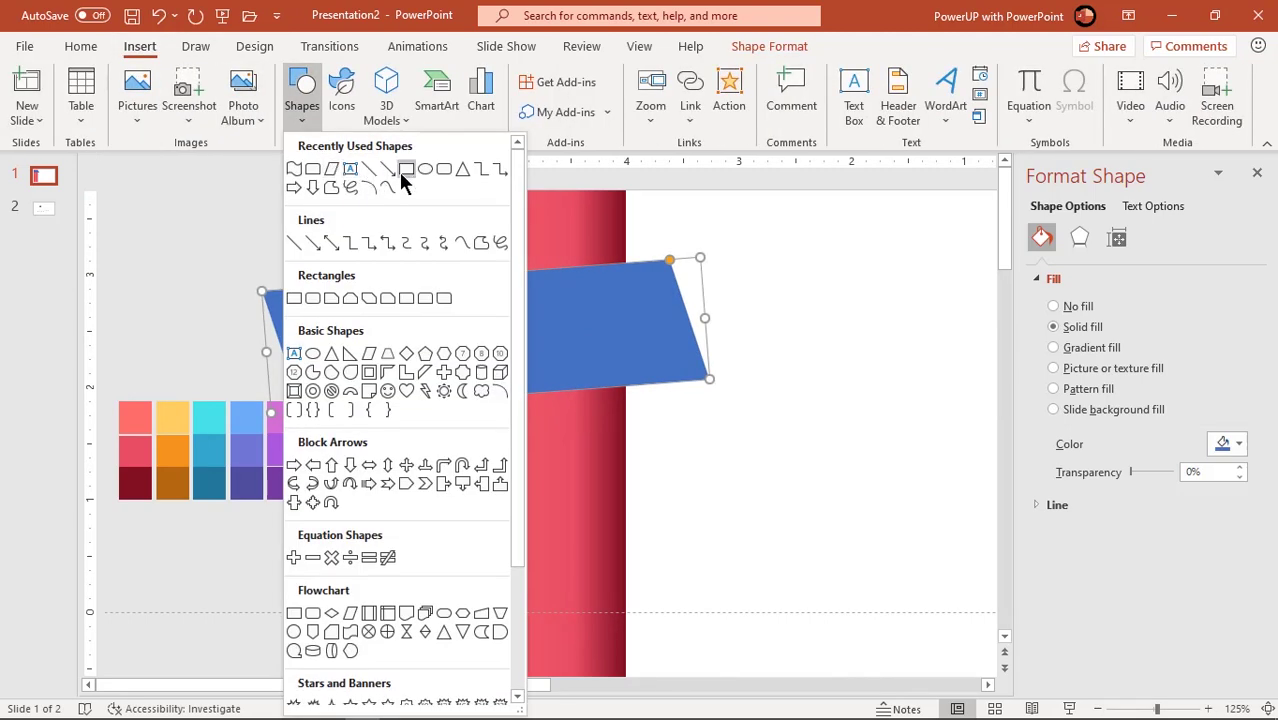
left_click(404, 170)
left_click_drag(625, 217, 764, 546)
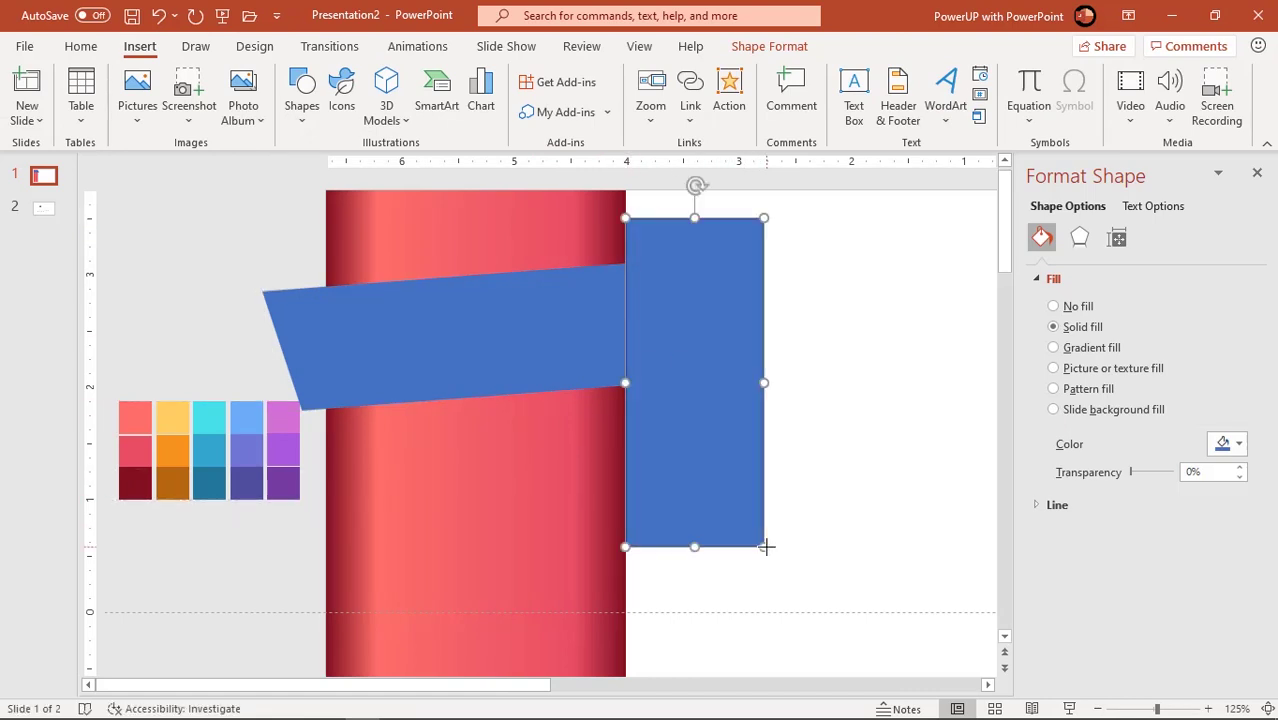
left_click(611, 377)
left_click(737, 261, "shift")
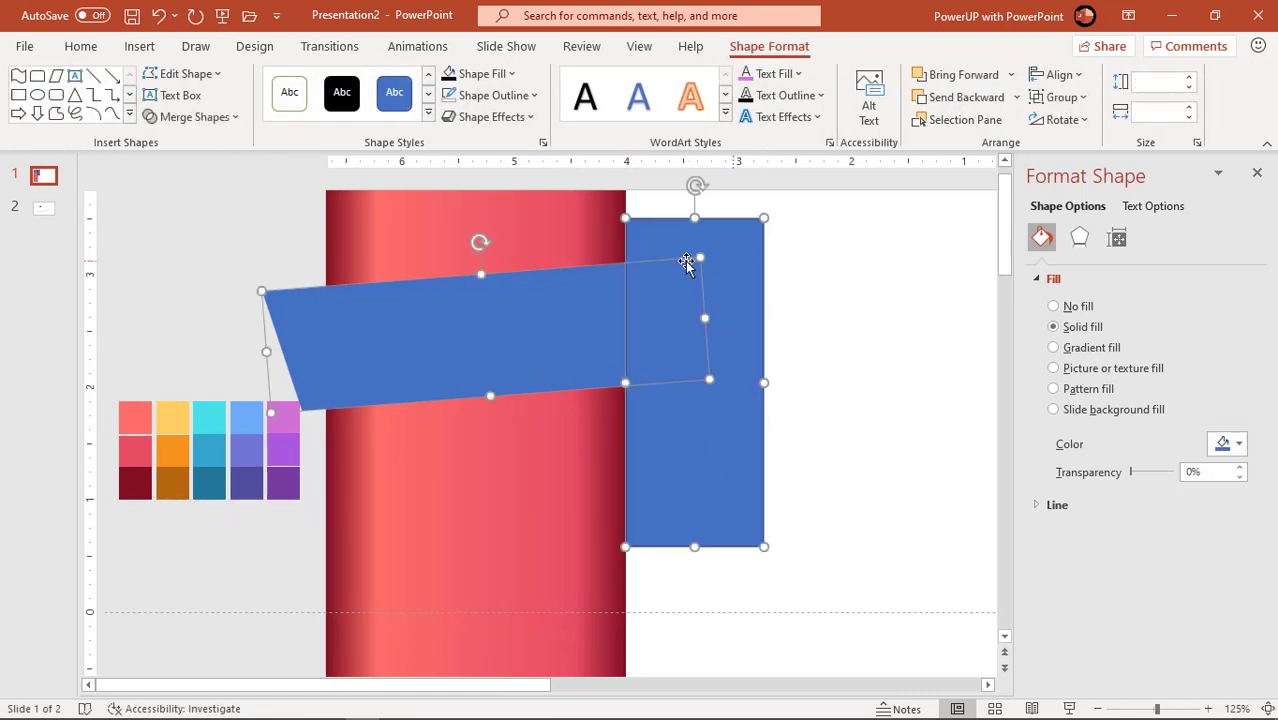
left_click(200, 117)
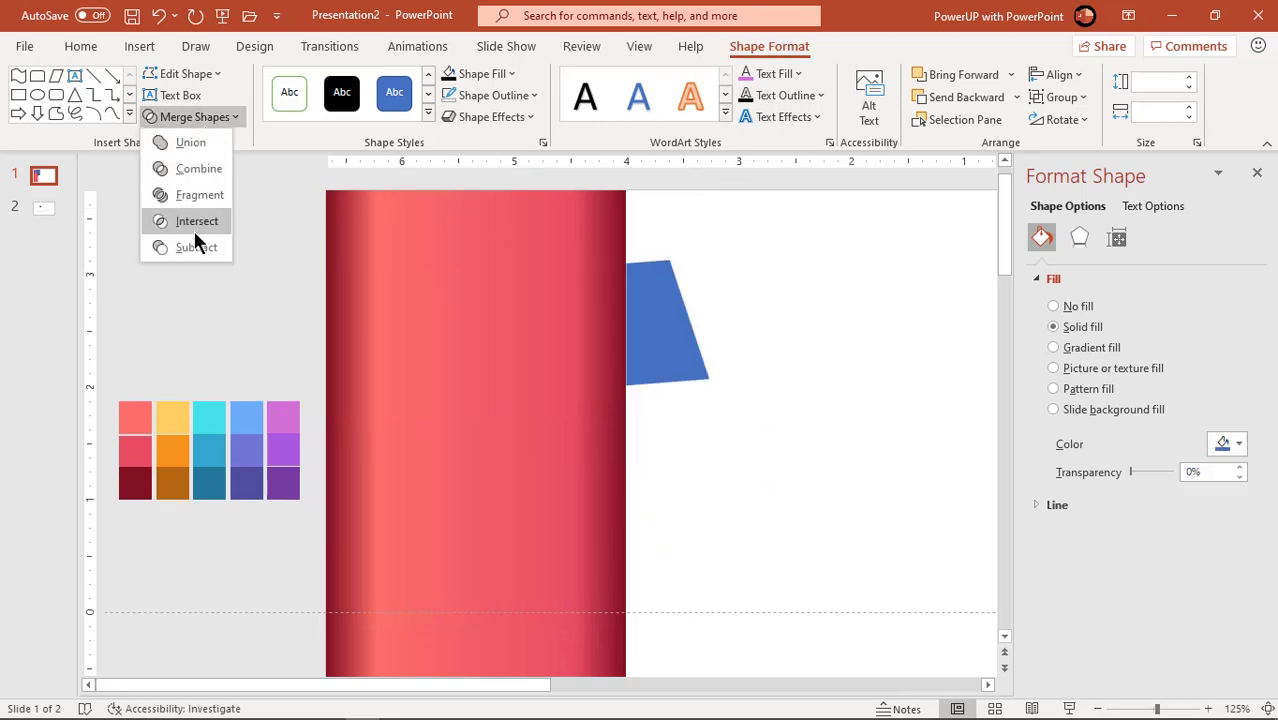
left_click(192, 248)
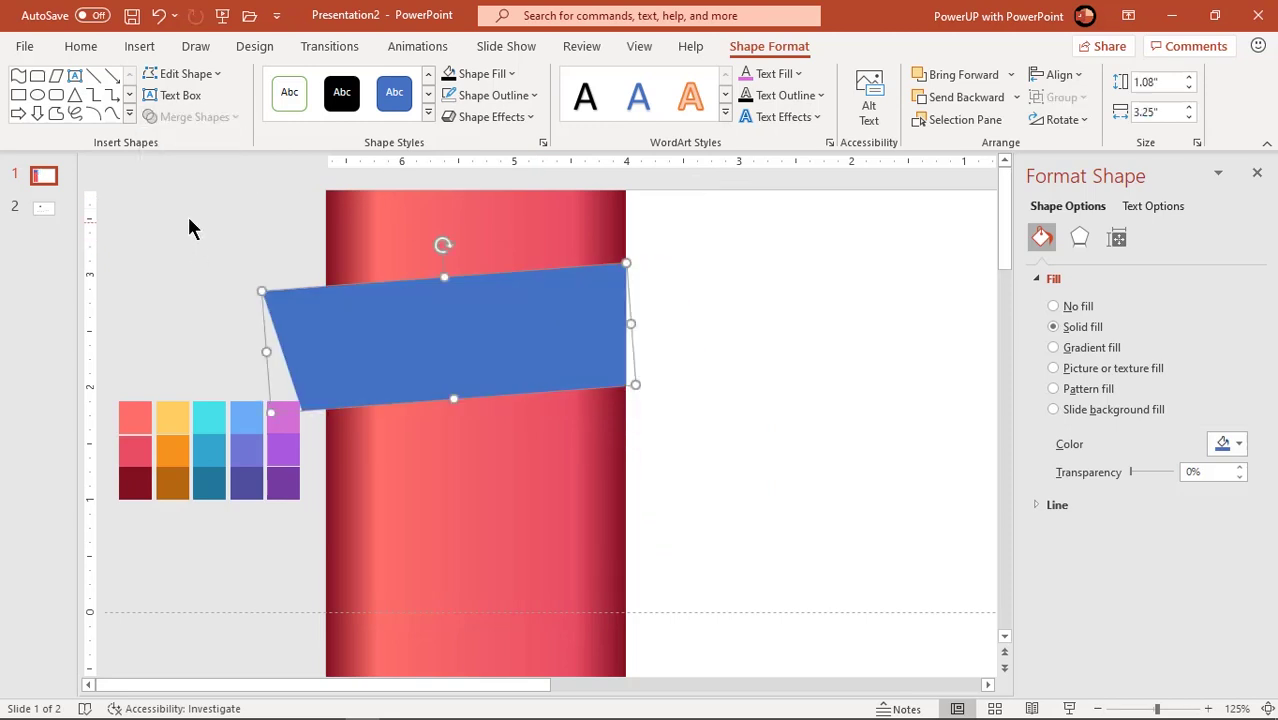
left_click(139, 46)
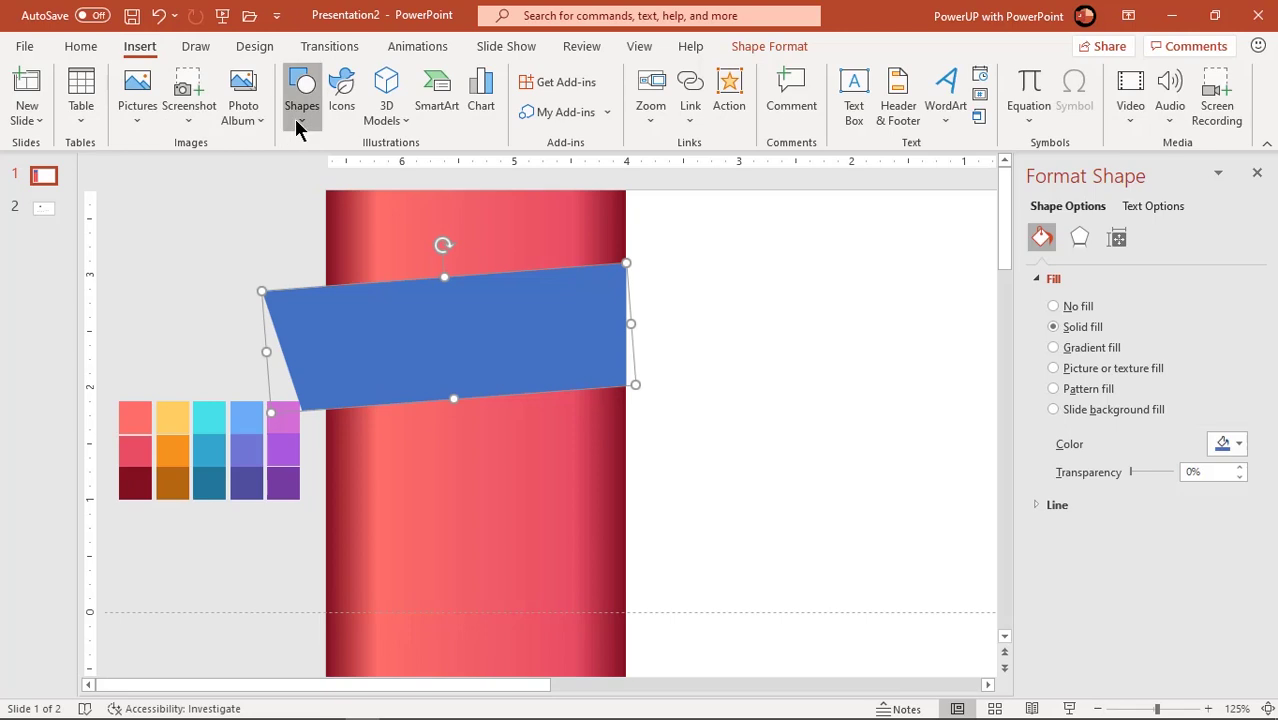
Subtract a tall rectangle from the band's left end, shrinking it to 1.08 × 2.92 in
left_click(296, 118)
left_click(397, 179)
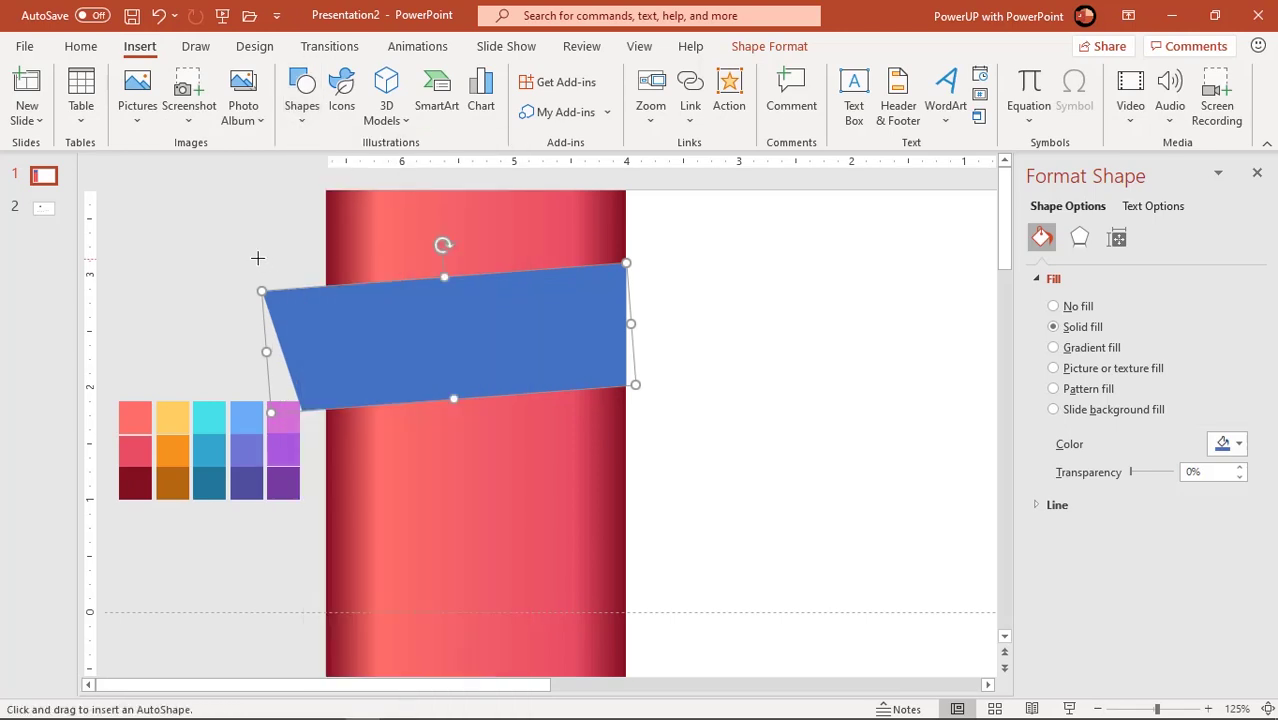
left_click_drag(250, 272, 305, 486)
left_click_drag(308, 363, 271, 363)
key("ctrl+Right")
key("ctrl+Right")
key("ctrl+Right")
key("ctrl+Right")
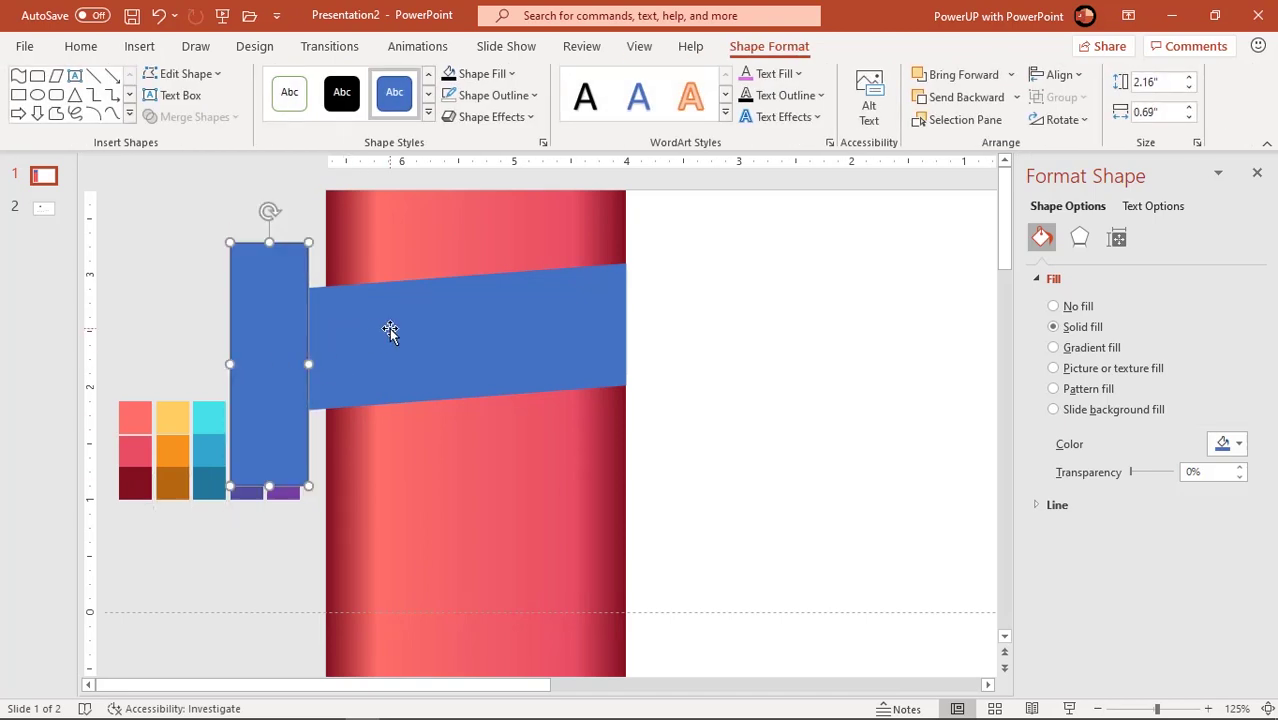
left_click(353, 333)
left_click(297, 258, "shift")
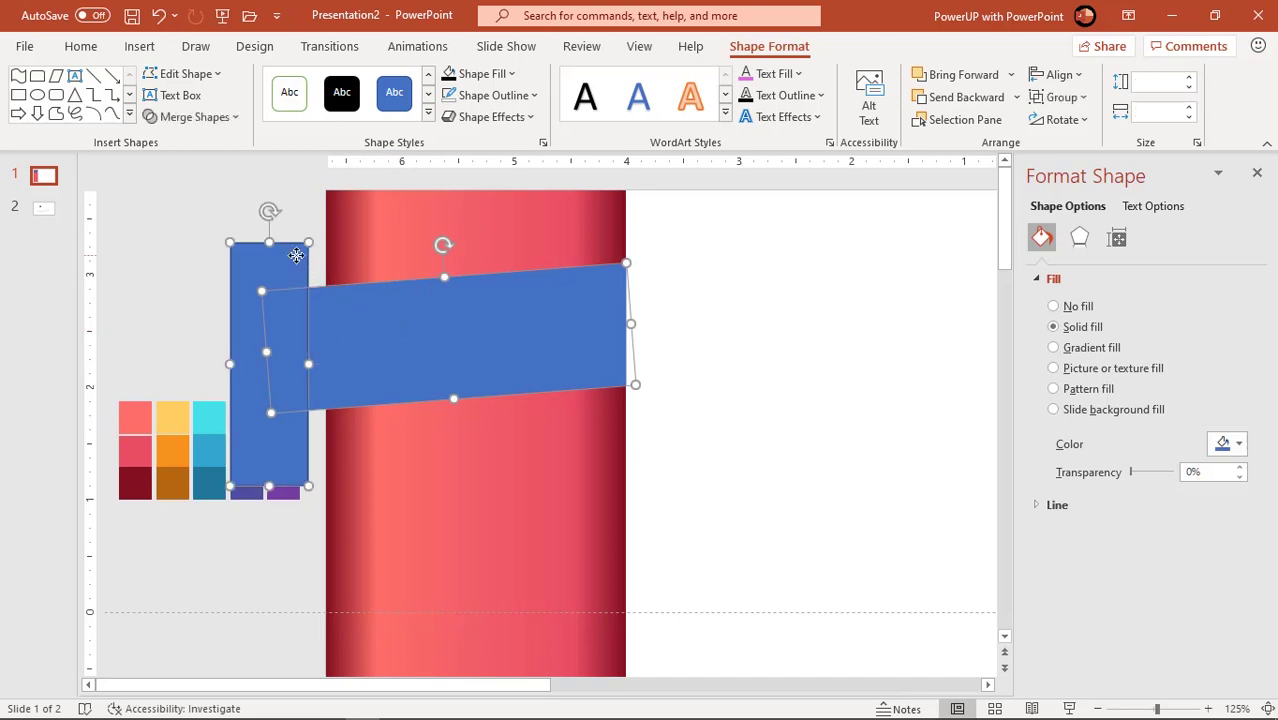
left_click(220, 121)
left_click(197, 247)
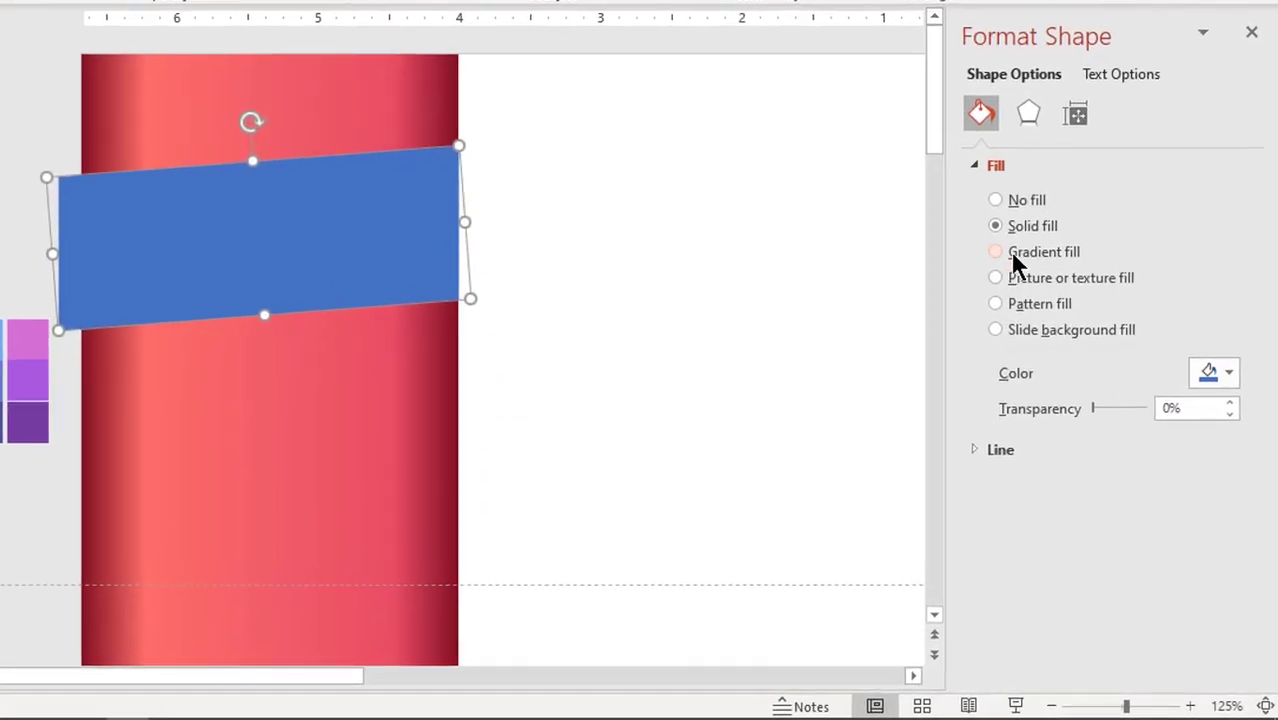
Switch the band to a gradient fill with a white first stop and a light last stop
left_click(1036, 288)
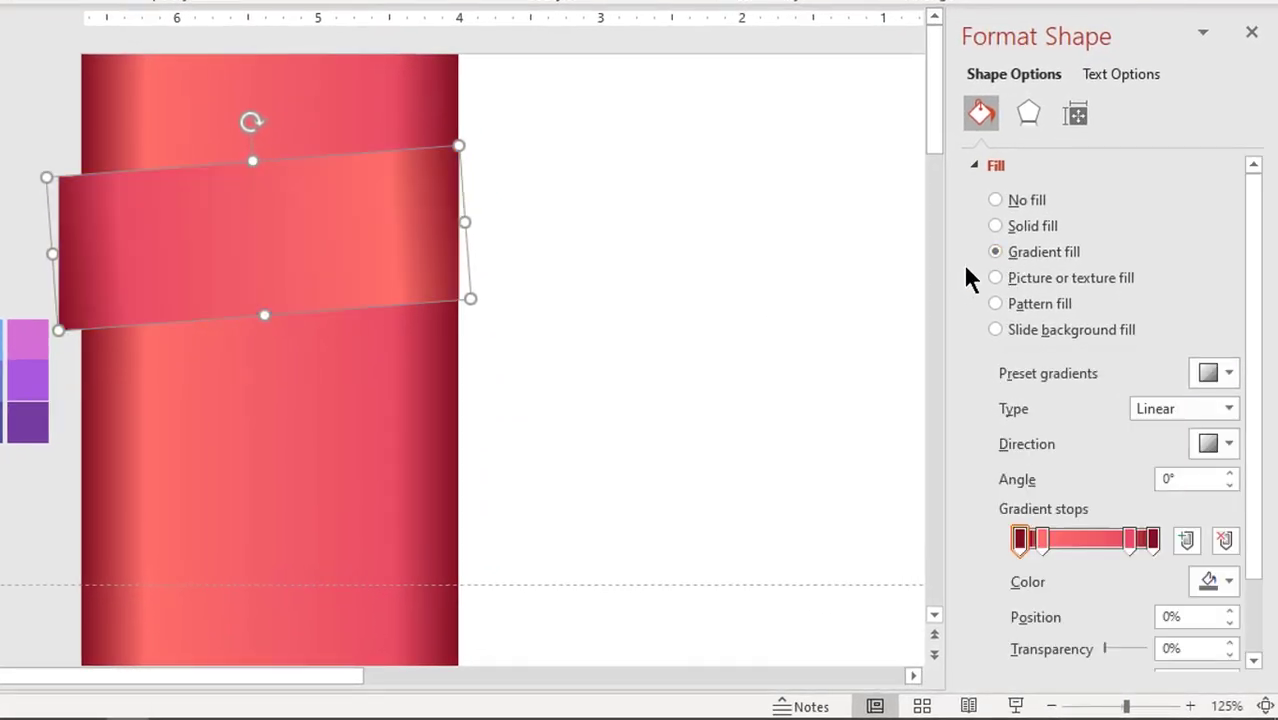
left_click(1212, 581)
left_click(1084, 263)
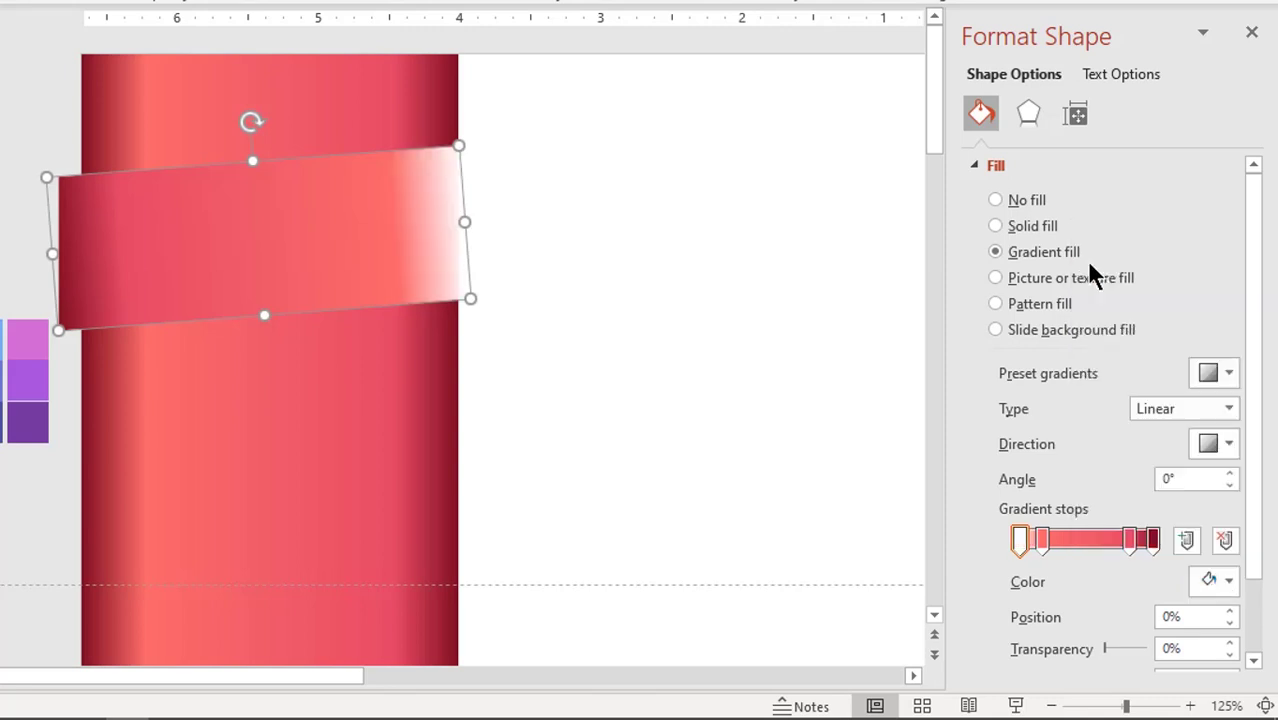
left_click(1153, 540)
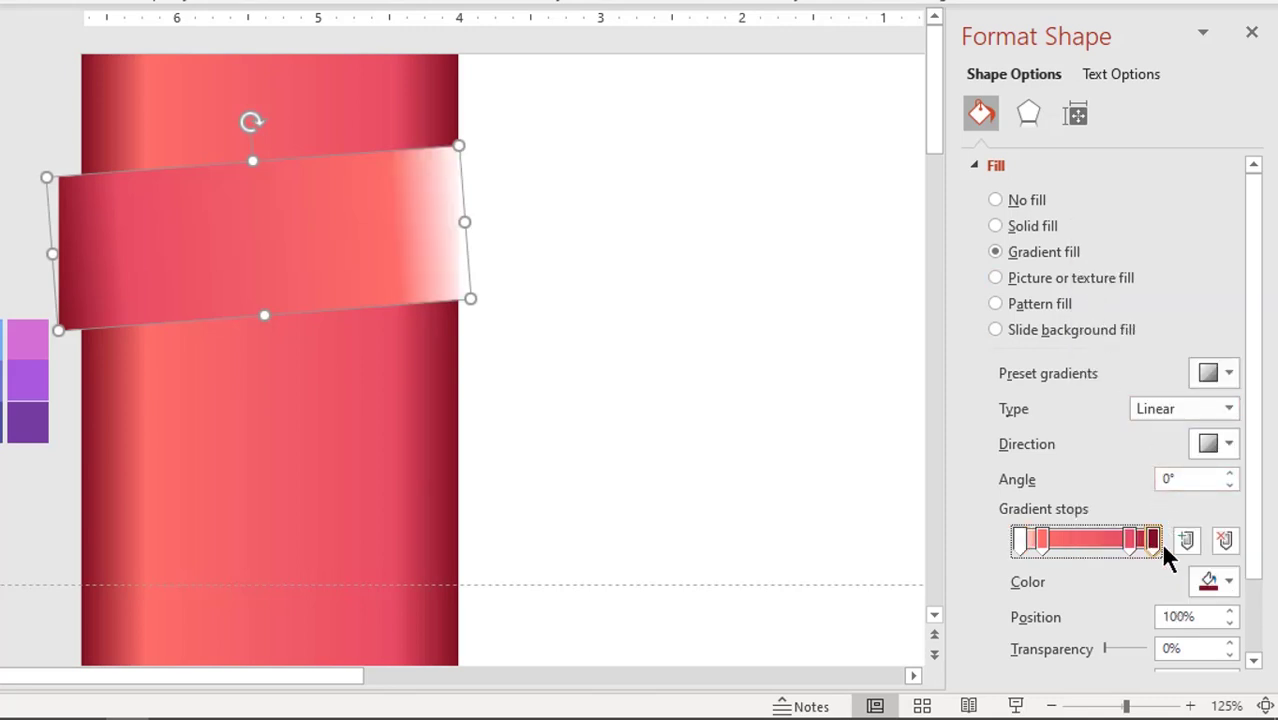
left_click(1228, 582)
left_click(1126, 268)
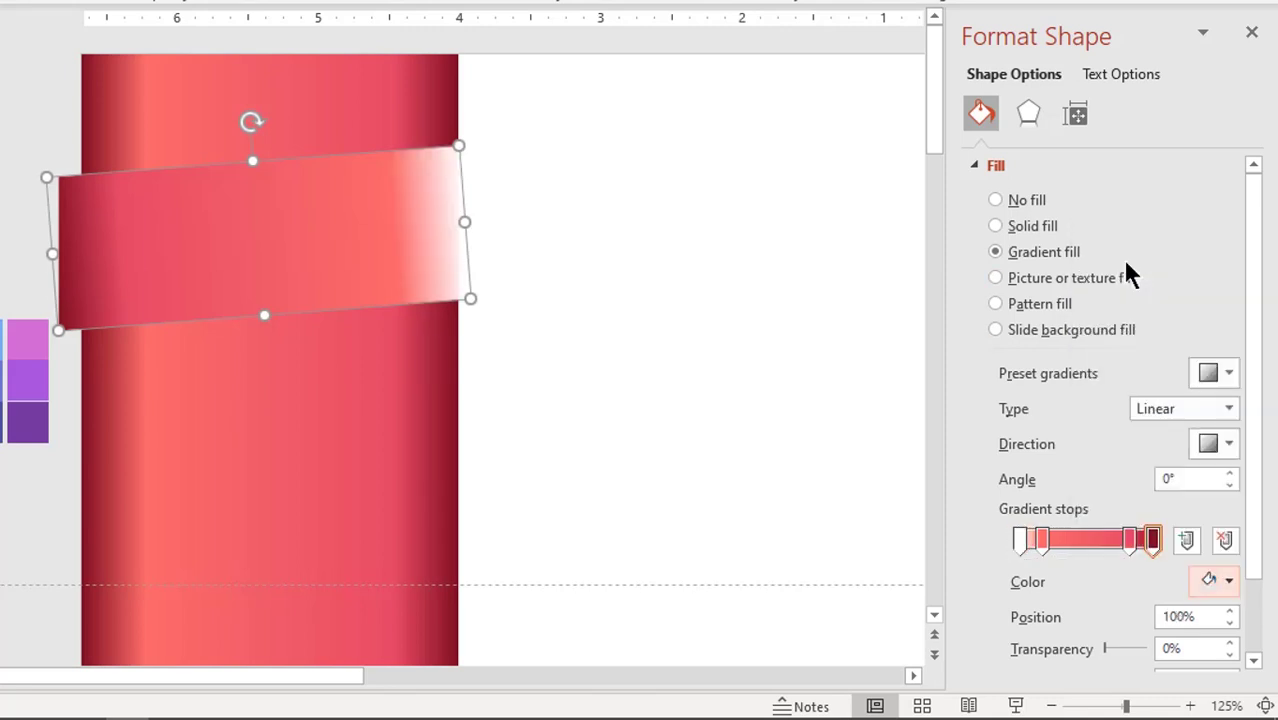
Give the 17% and 83% gradient stops light theme colours
left_click(1042, 545)
left_click(1222, 584)
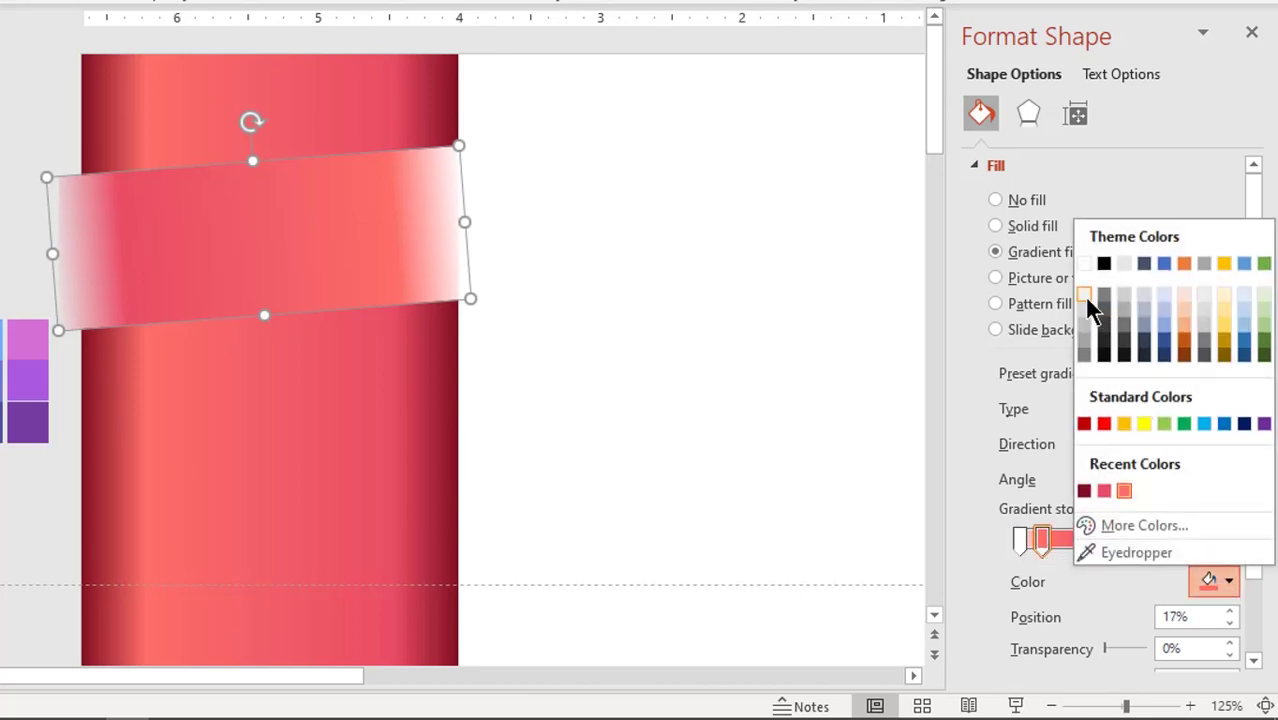
left_click(1086, 297)
left_click(1133, 540)
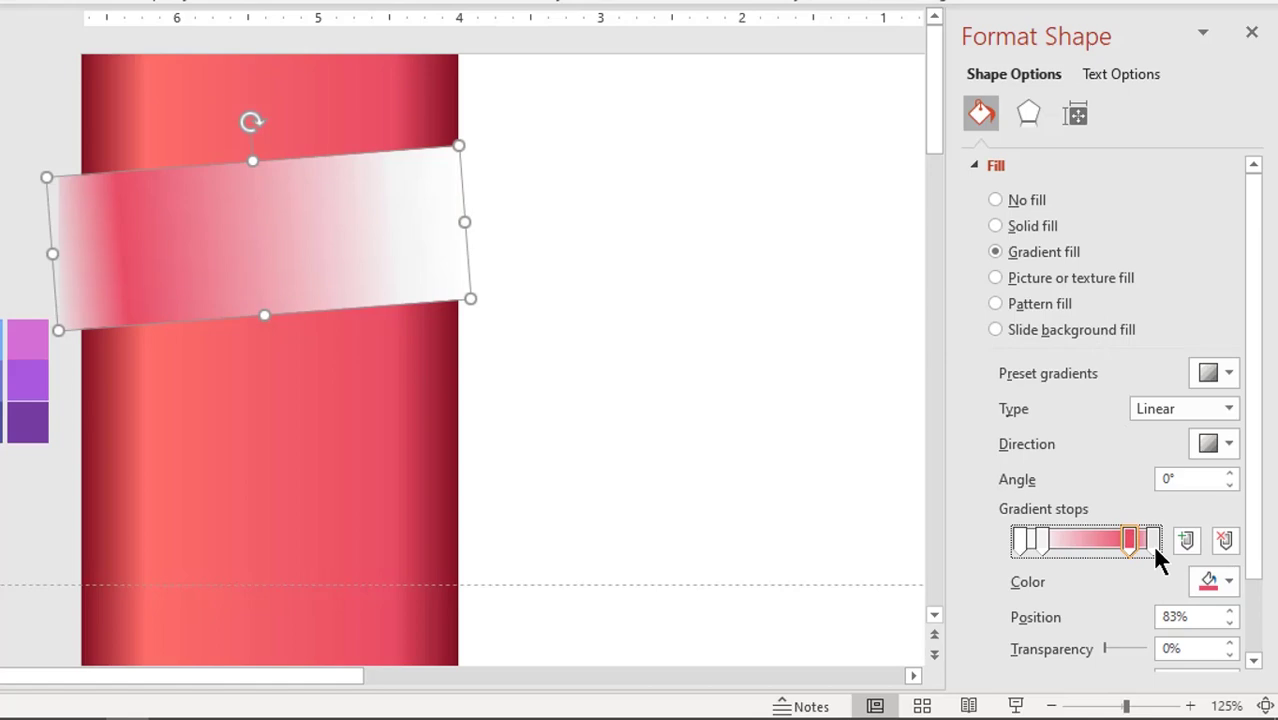
left_click(1221, 581)
left_click(1085, 294)
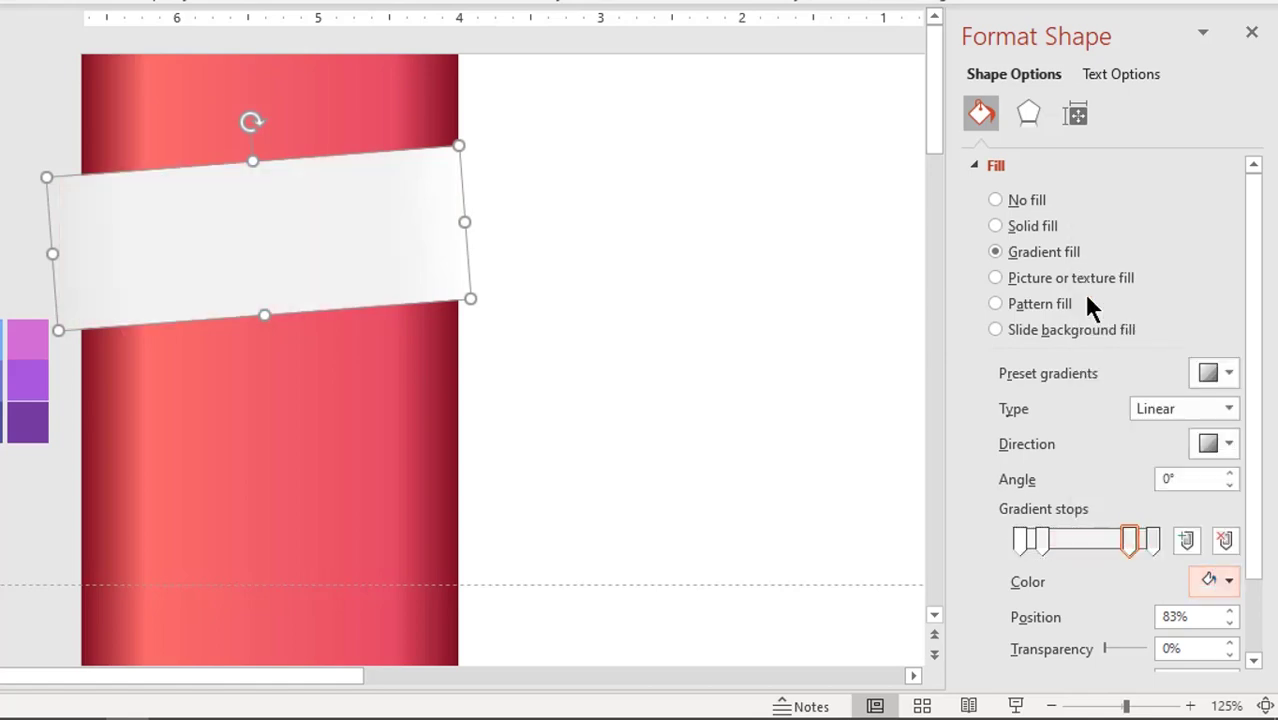
left_click(818, 318)
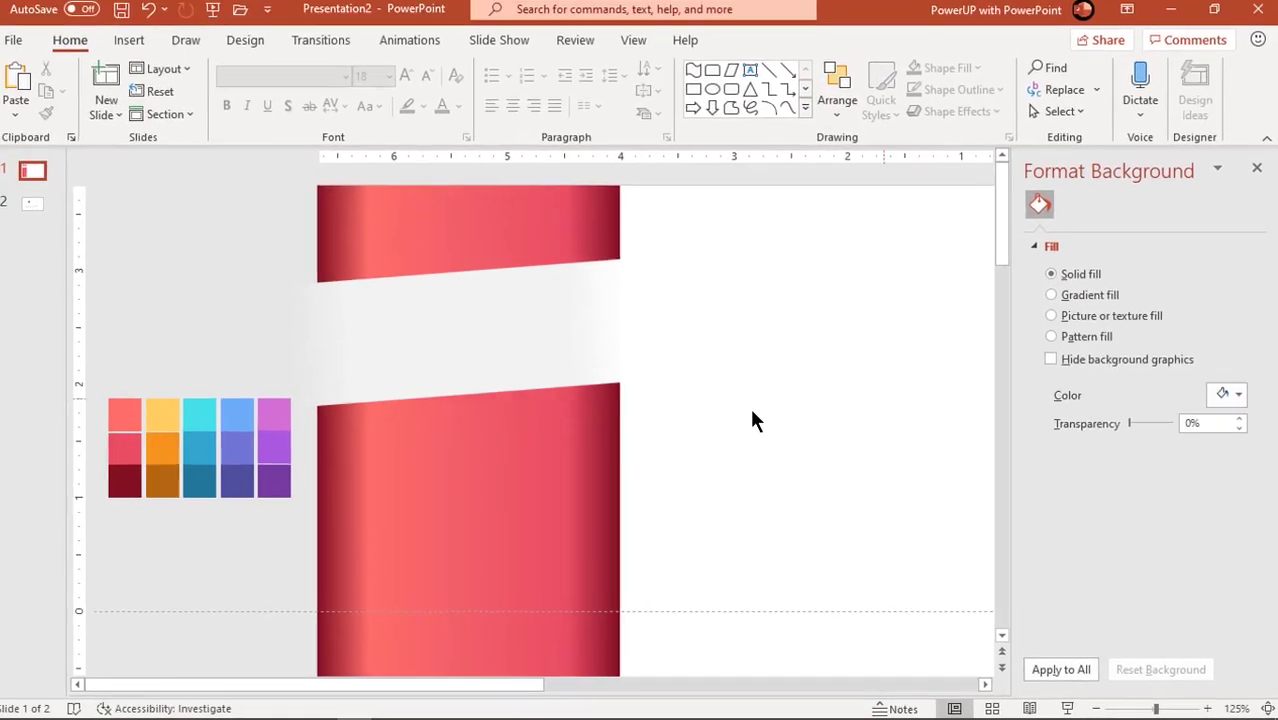
left_click(461, 355)
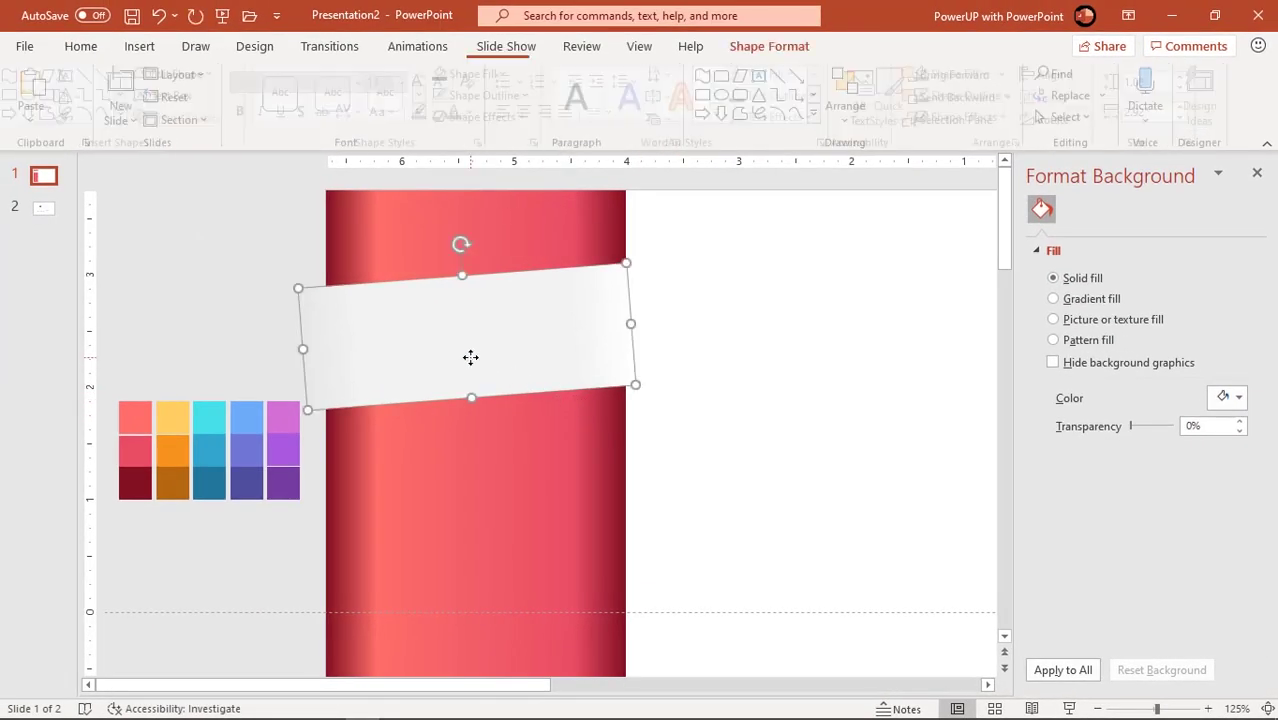
Draw a small triangle on the white ribbon
scroll(352, 369, "up", 5)
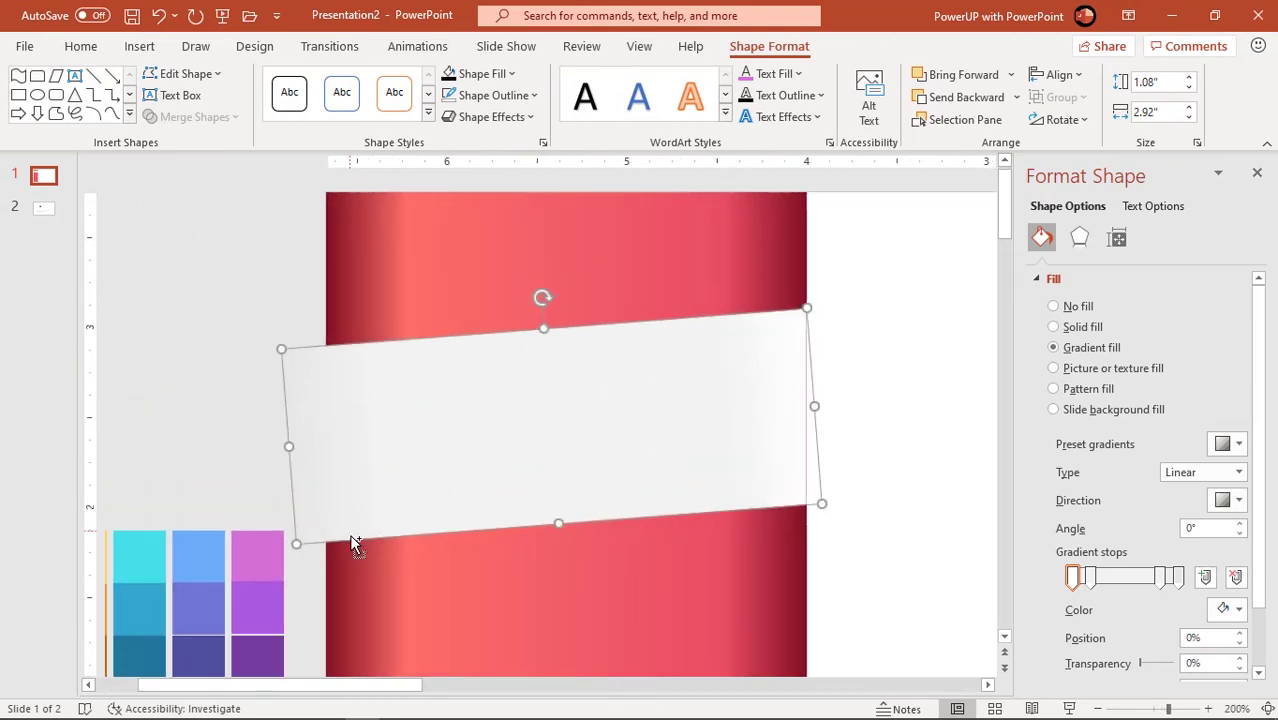
scroll(330, 552, "up", 5)
scroll(335, 563, "down", 1)
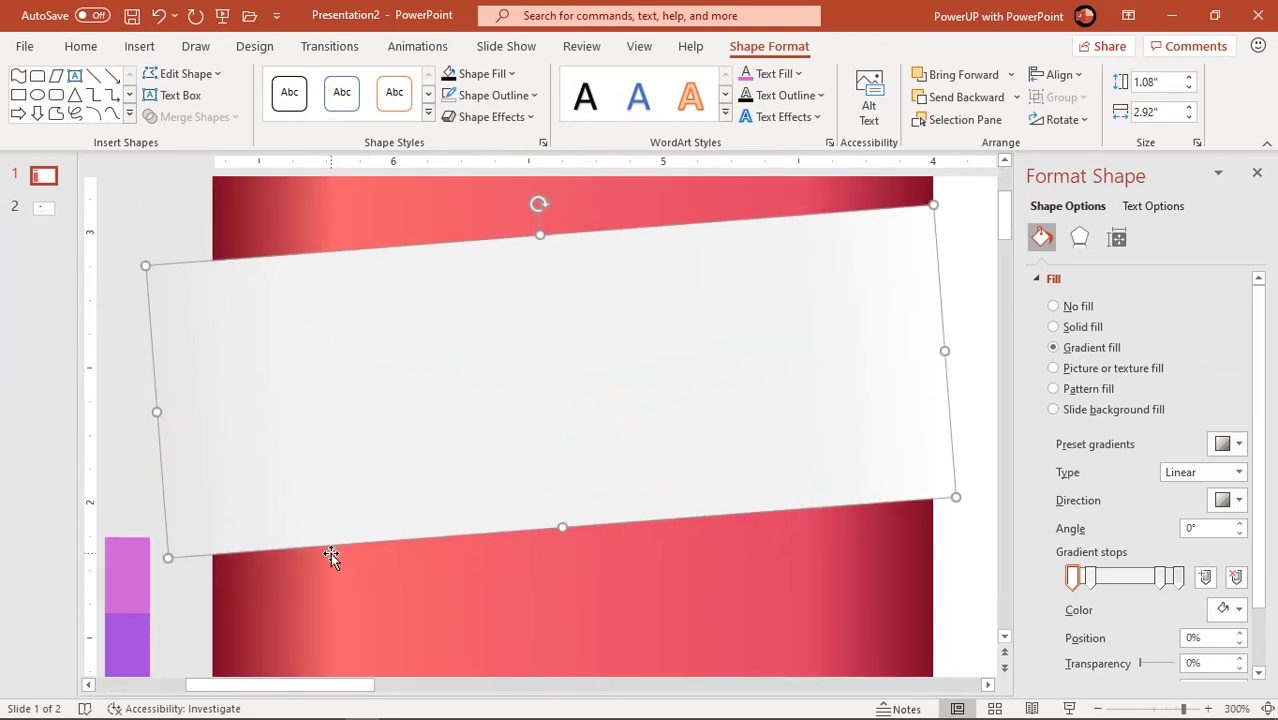
left_click(197, 596)
left_click(208, 476)
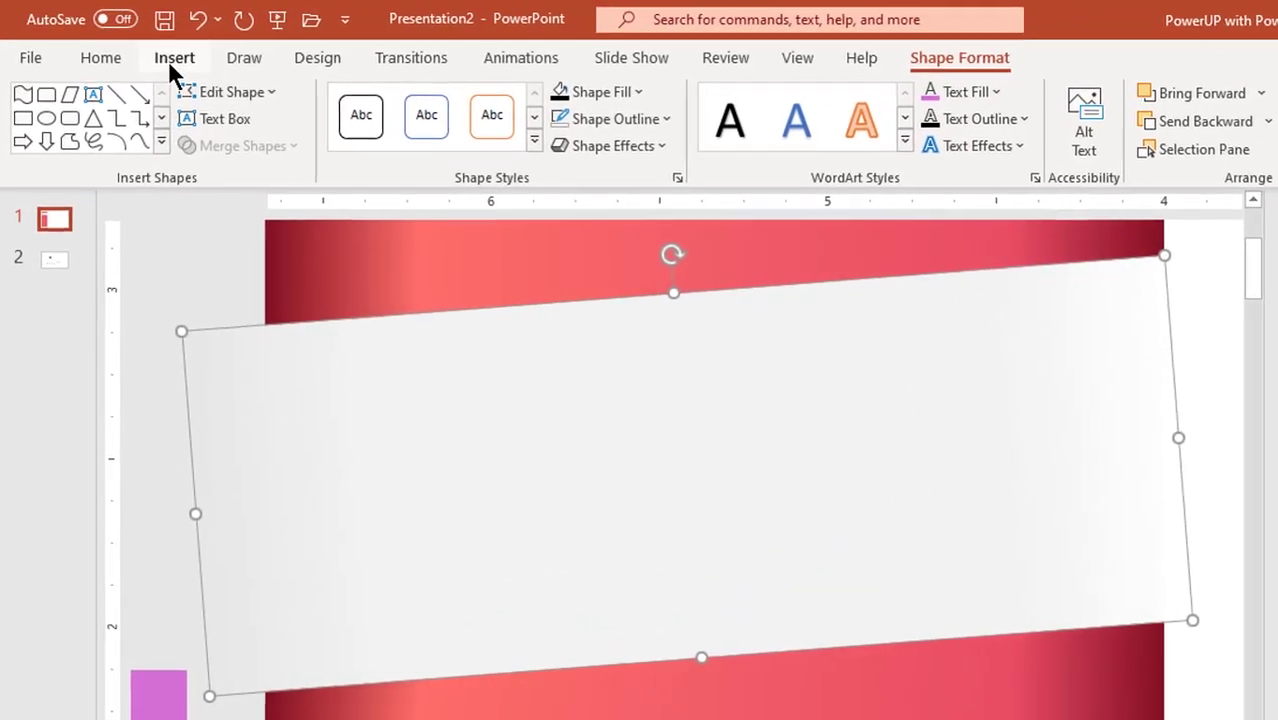
left_click(136, 47)
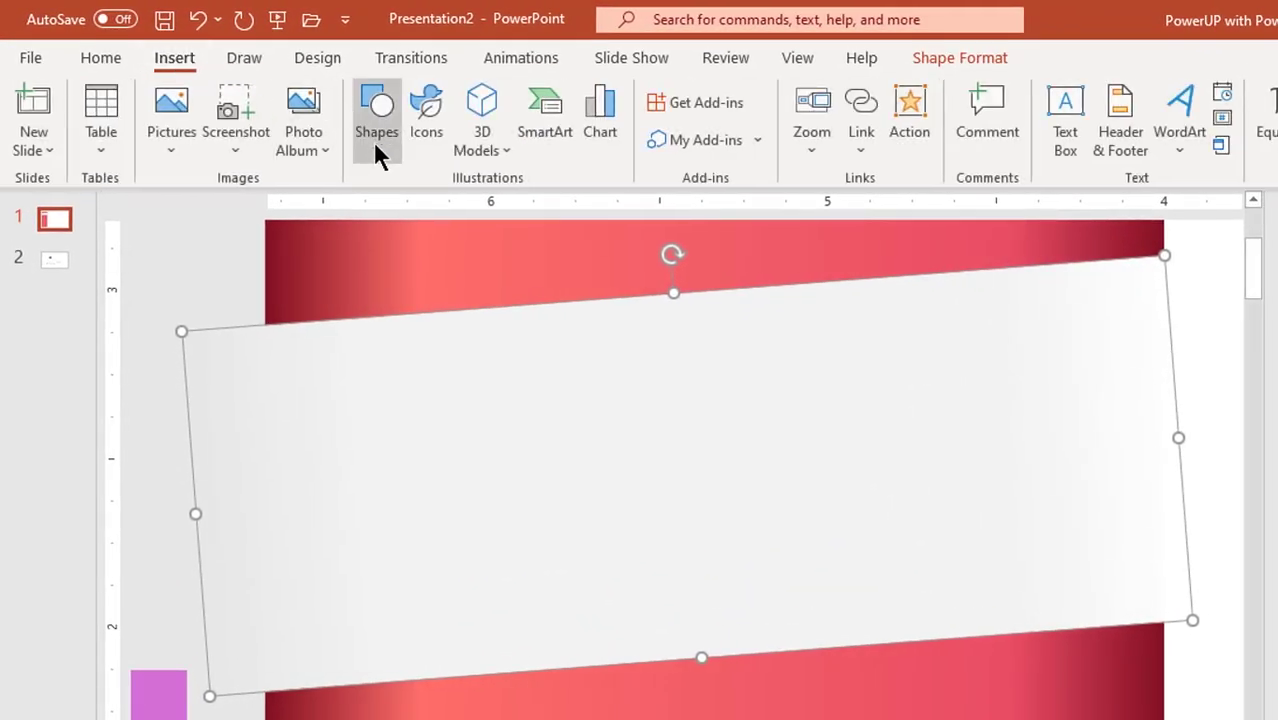
left_click(376, 140)
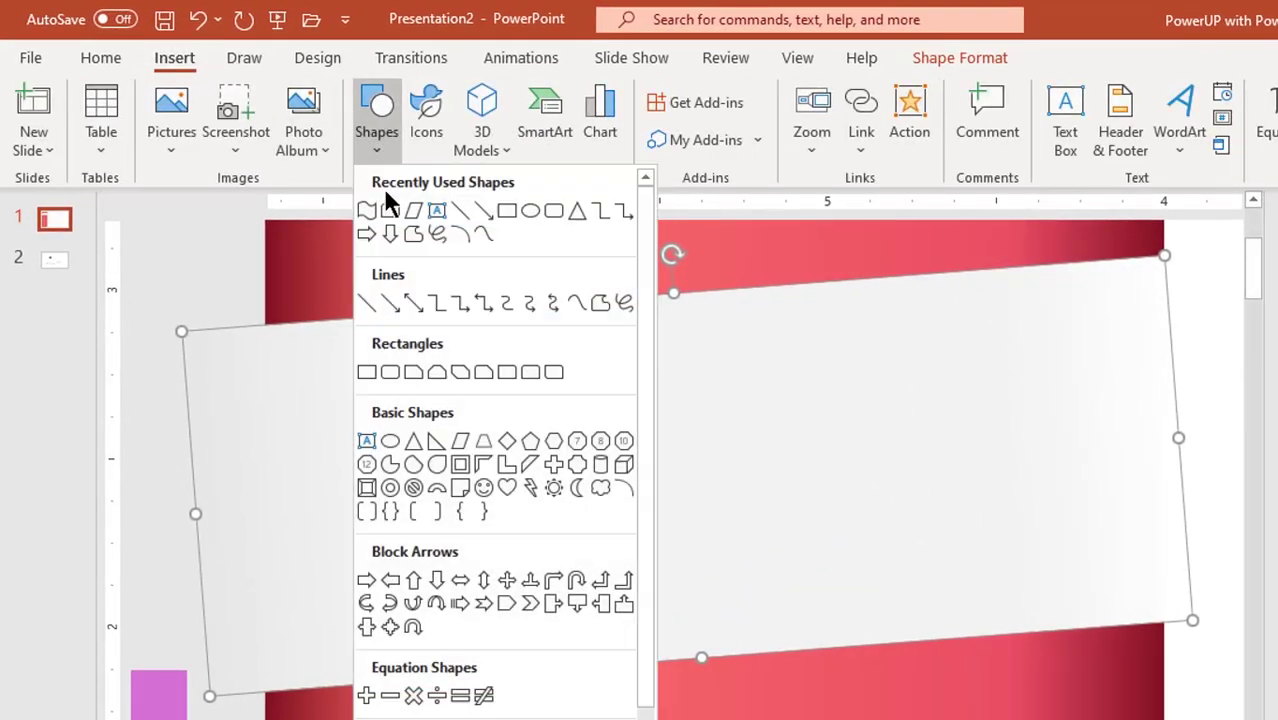
left_click(577, 211)
left_click_drag(272, 501, 367, 580)
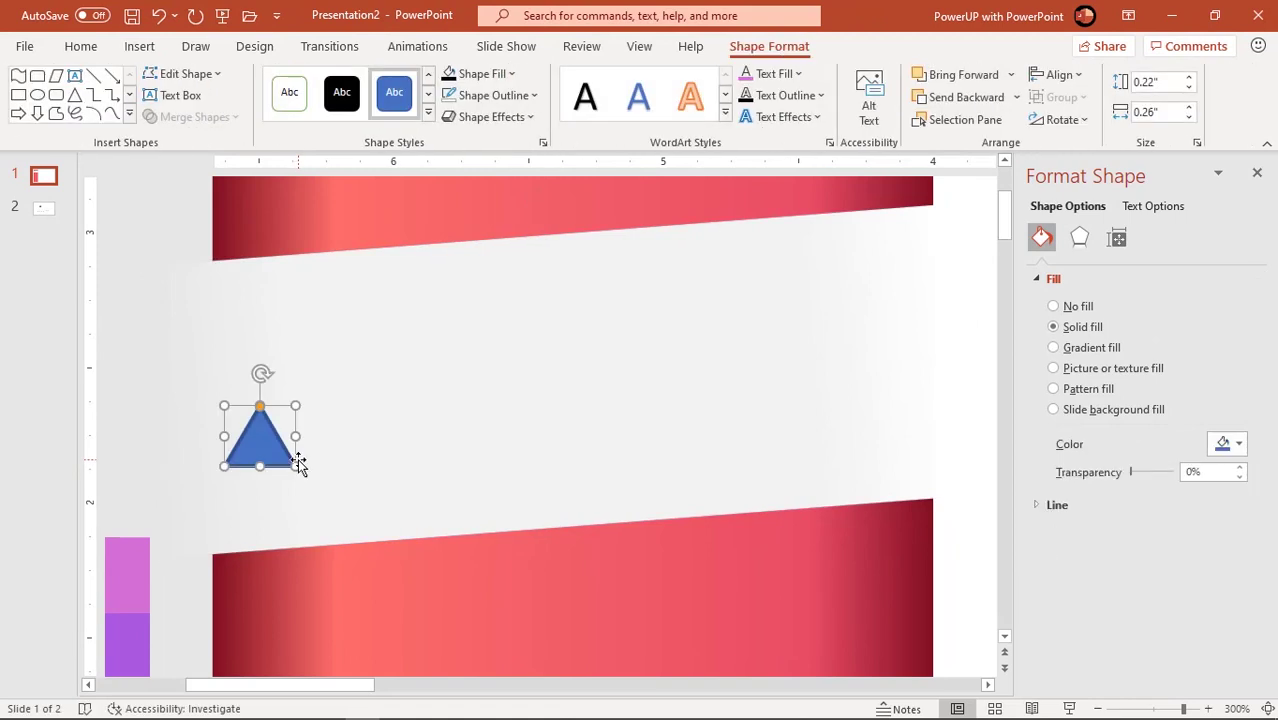
Remove the triangle's outline, rotate it left 90°, and place it at the ribbon's lower-left end
left_click(490, 95)
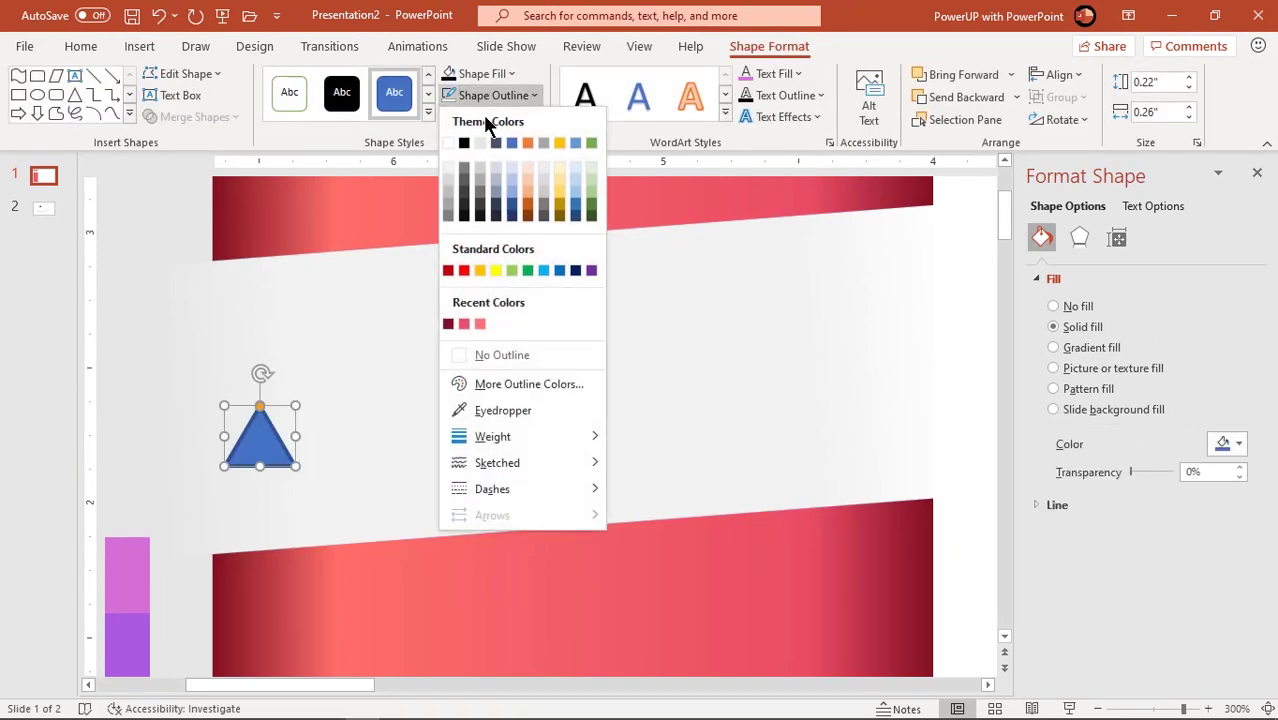
left_click(484, 355)
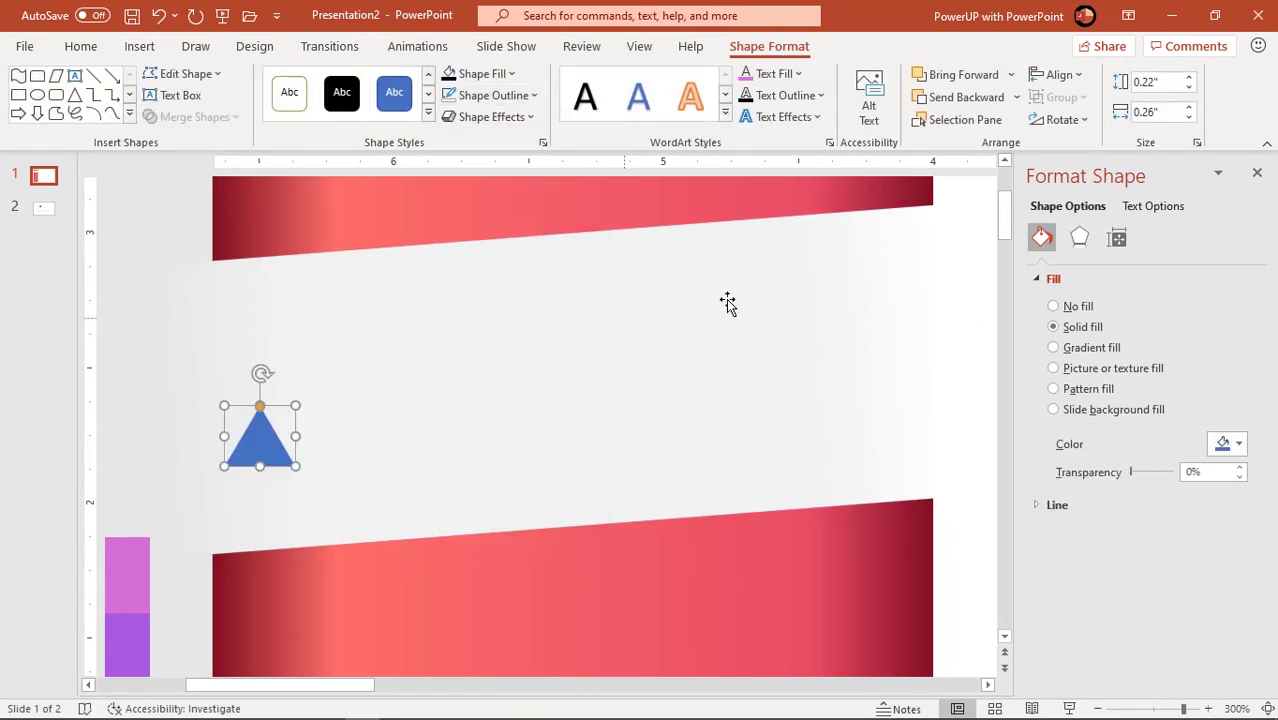
left_click(1077, 124)
left_click(1073, 171)
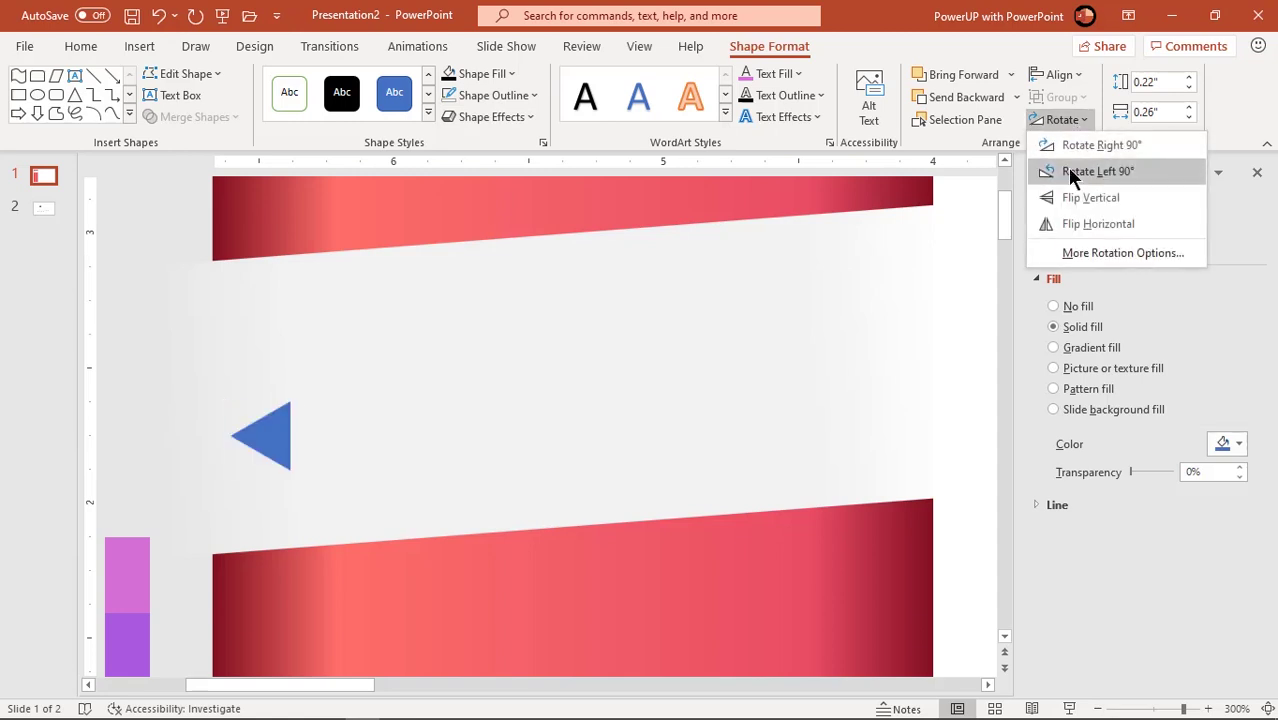
left_click_drag(270, 445, 217, 568)
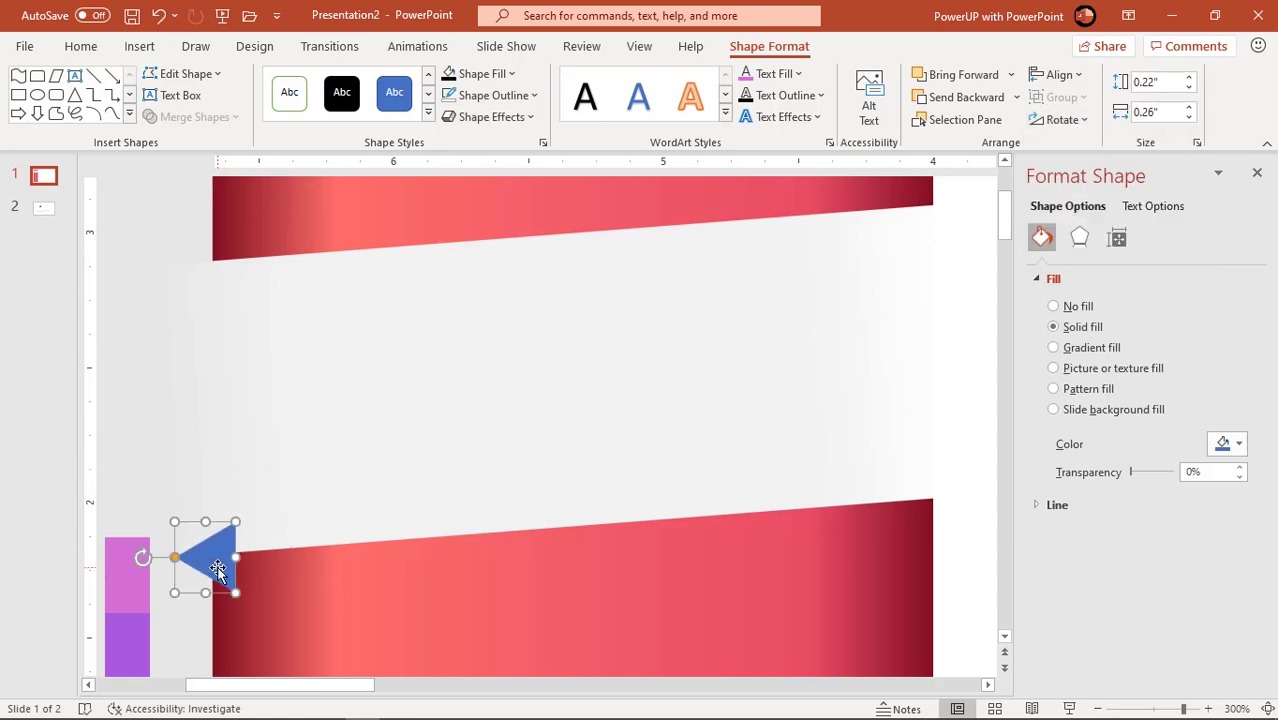
Send the triangle to the back and fill it white
right_click(217, 568)
left_click(300, 298)
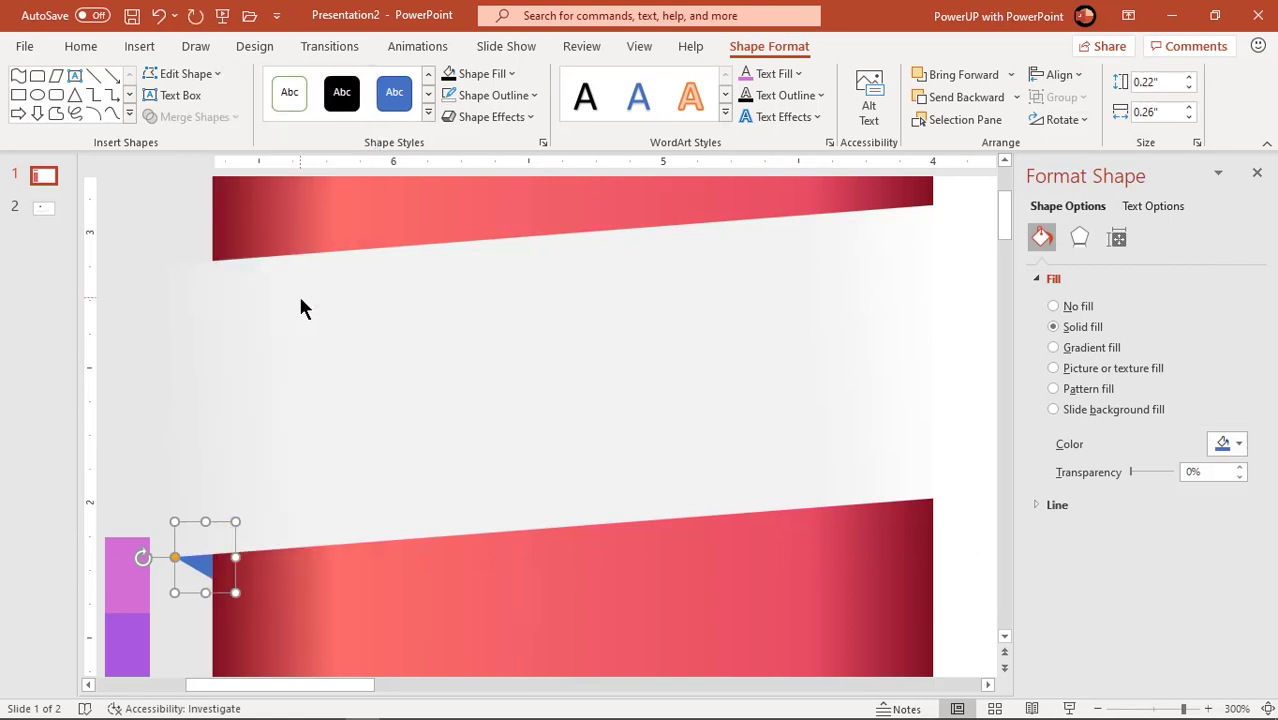
left_click(487, 80)
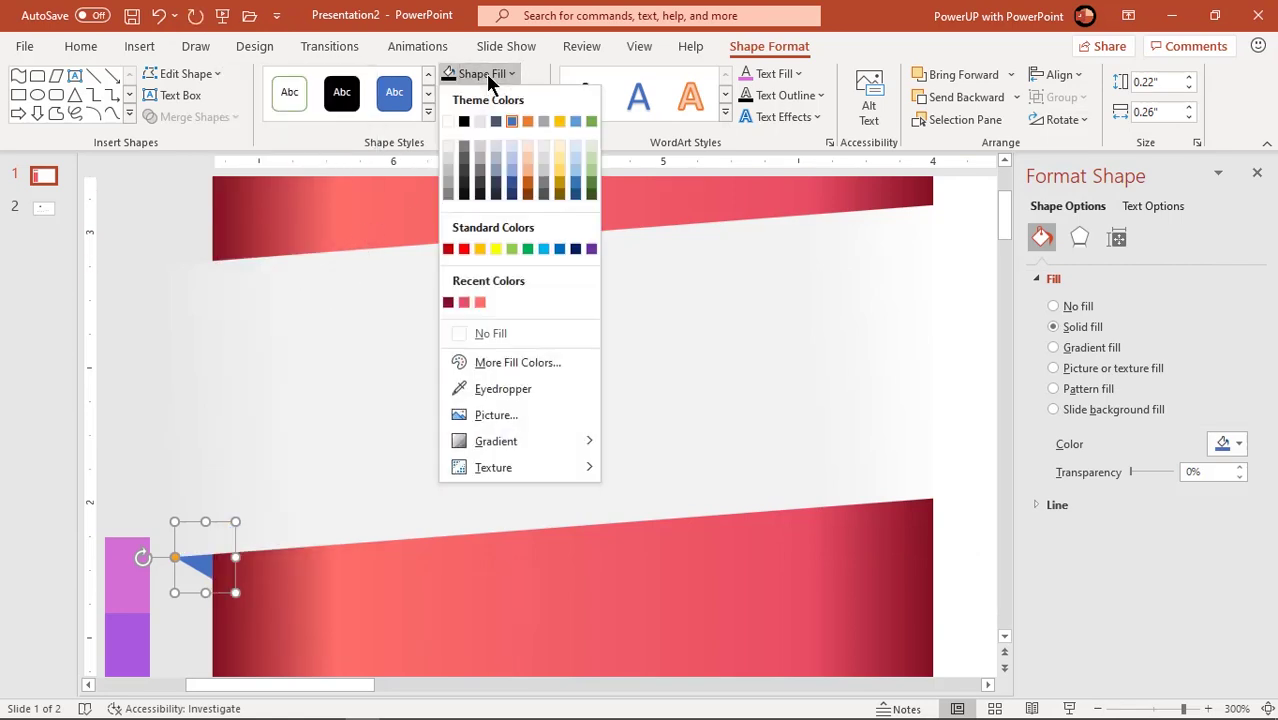
left_click(448, 121)
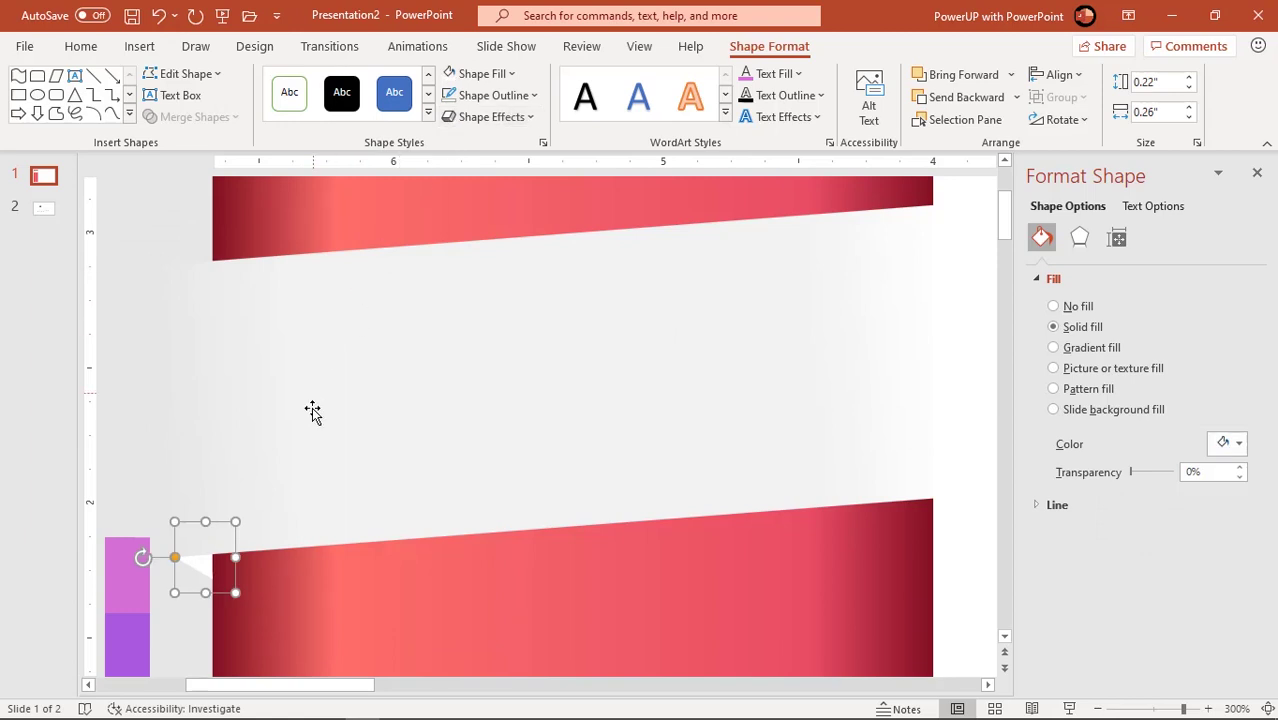
scroll(325, 495, "down", 8)
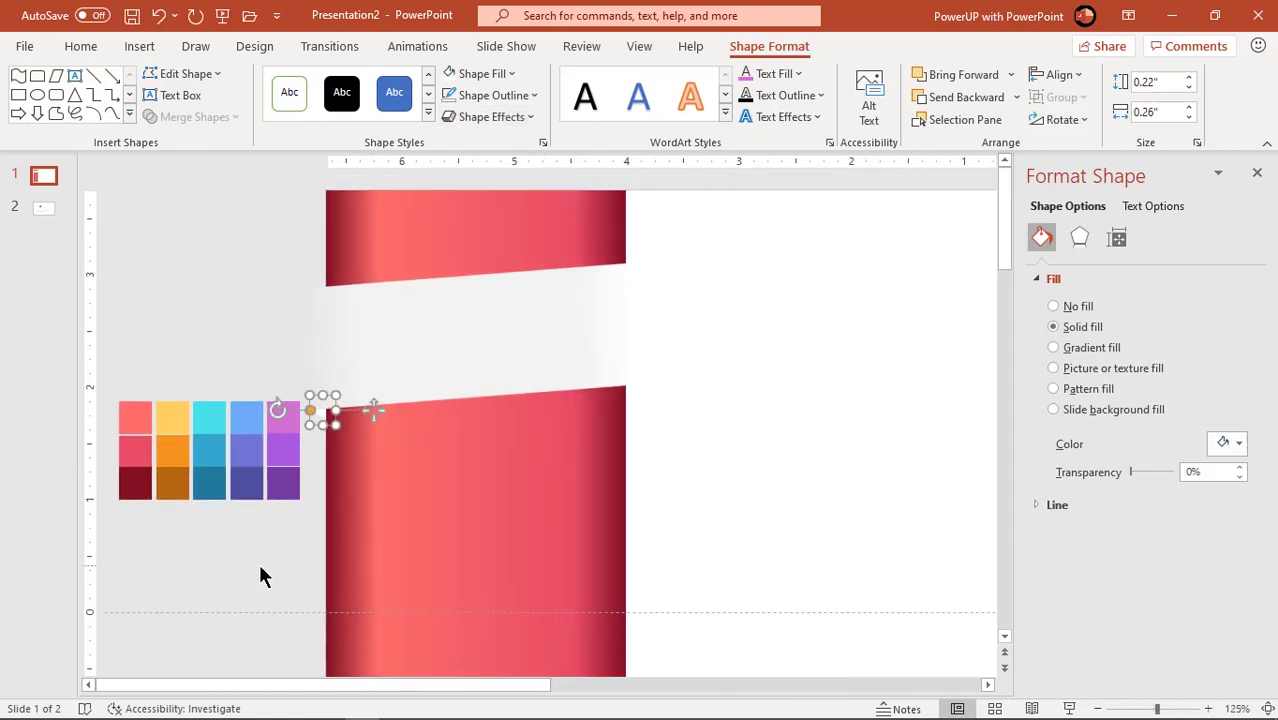
Select the column with its ribbon and Ctrl-drag copies rightward to make five columns
left_click(259, 571)
scroll(356, 482, "down", 2)
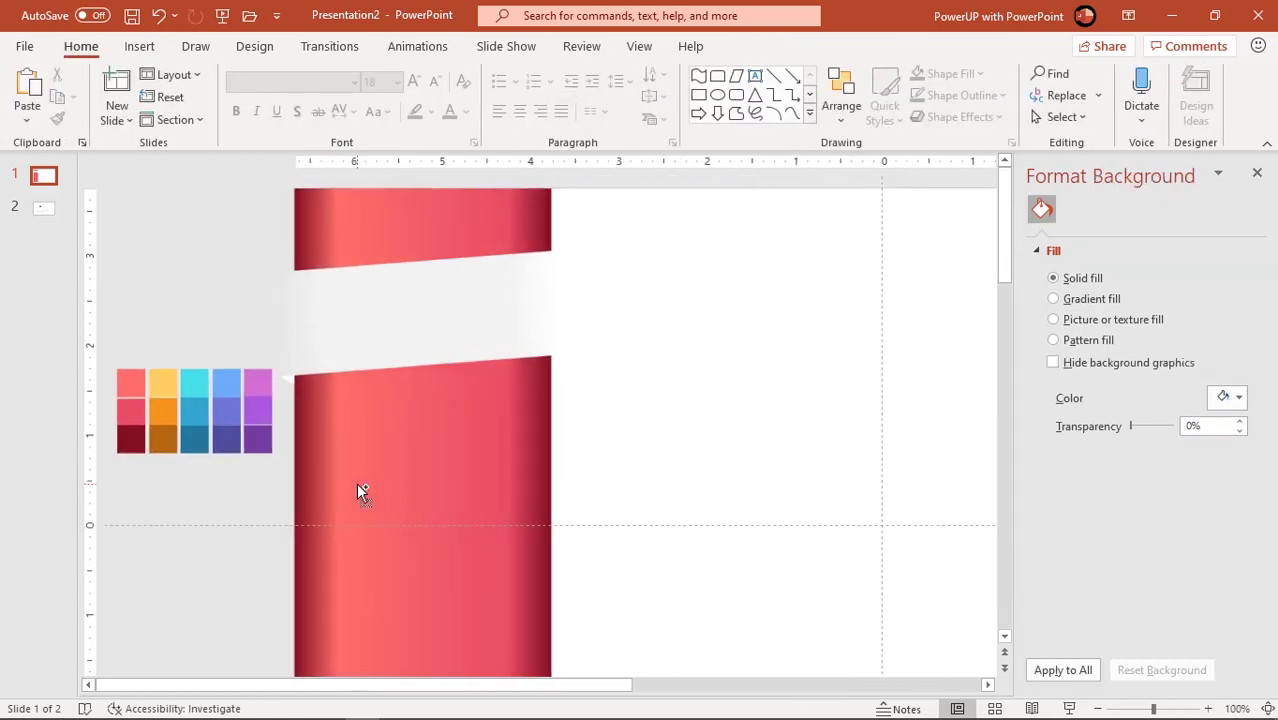
scroll(356, 482, "down", 1)
scroll(360, 492, "down", 3)
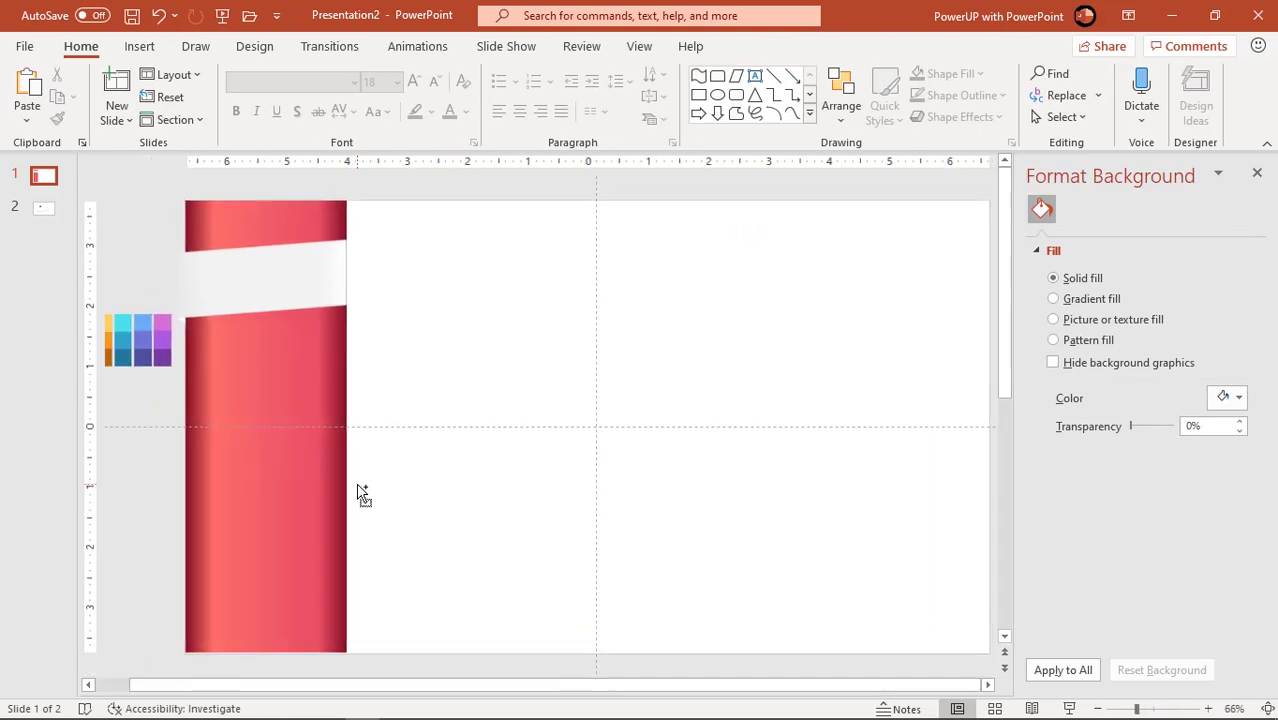
left_click_drag(235, 224, 447, 643)
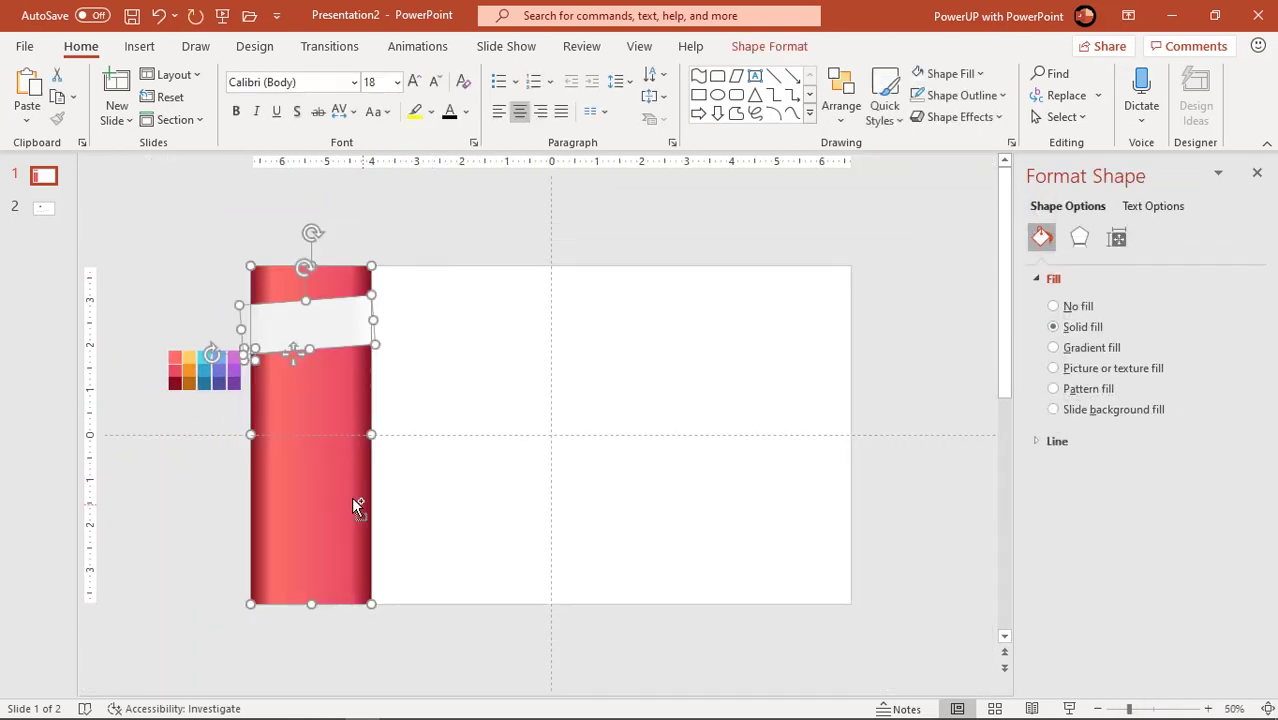
left_click_drag(322, 505, 767, 487)
Nudge the fifth column's position to align its left edge
left_click(920, 398)
left_click(735, 436)
left_click_drag(733, 434, 727, 433)
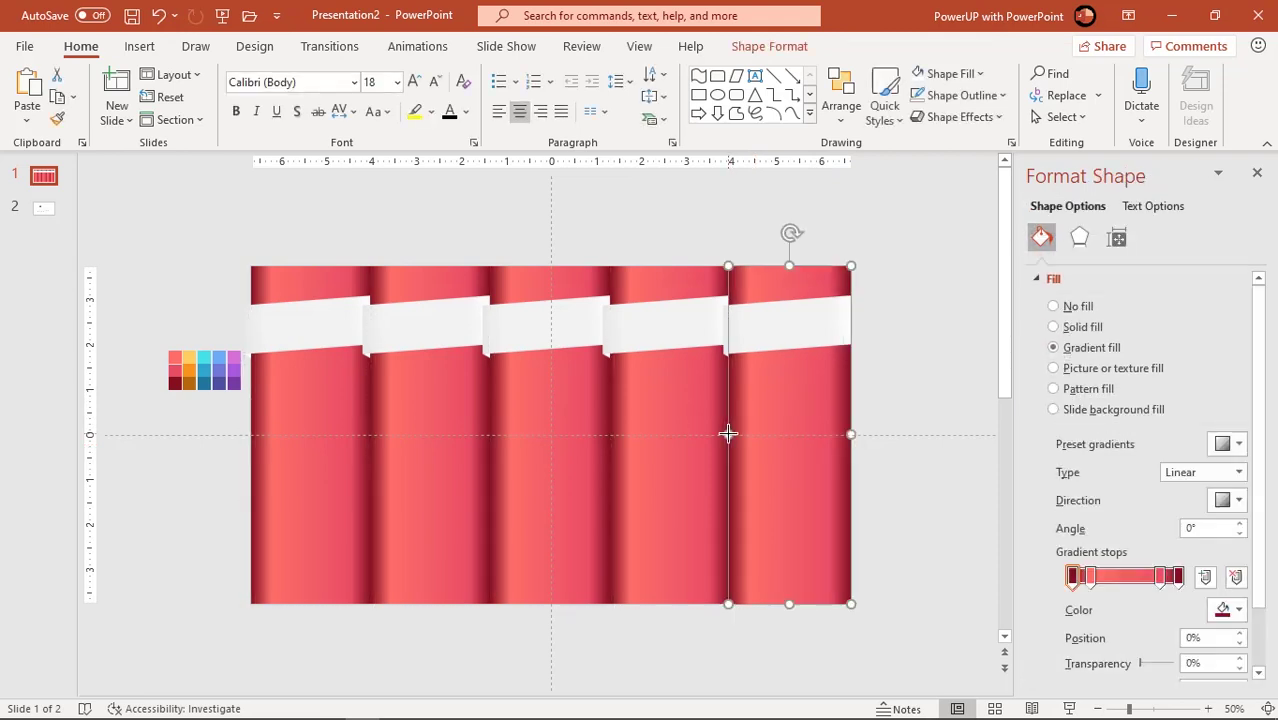
left_click(912, 398)
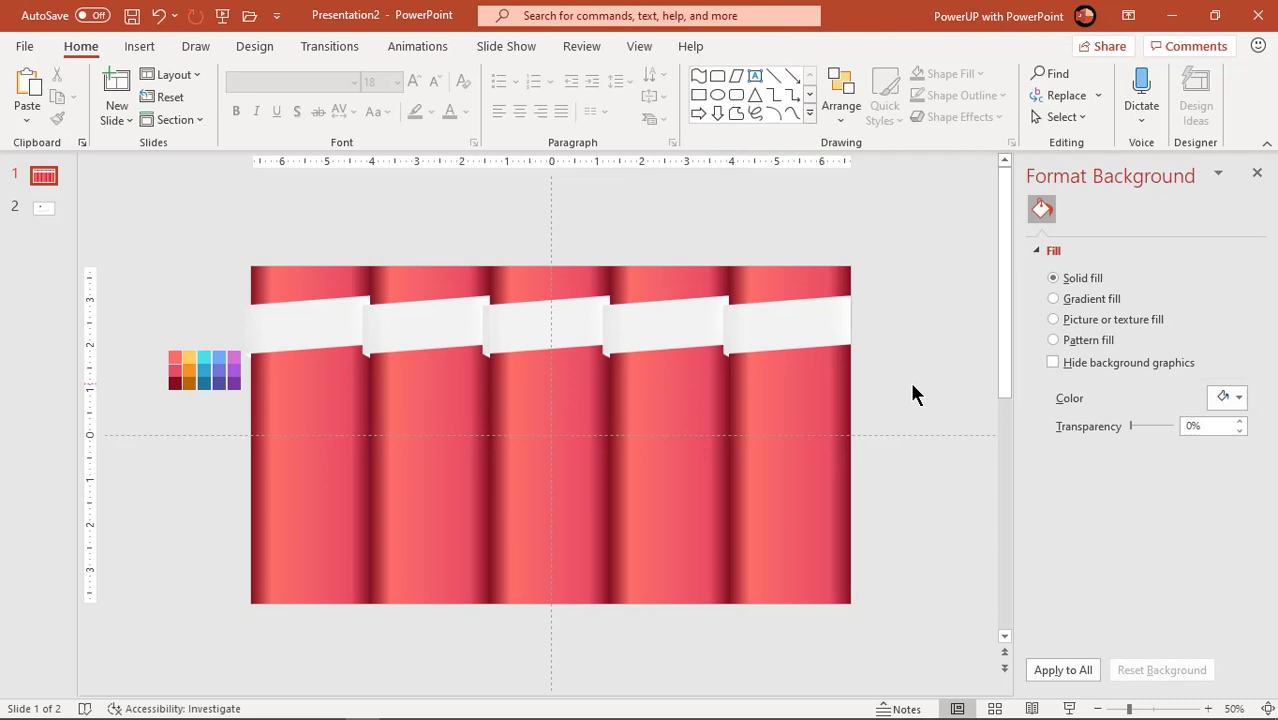
Recolour the second column's four gradient stops orange-brown, yellow-orange, light orange and darker orange
left_click(434, 458)
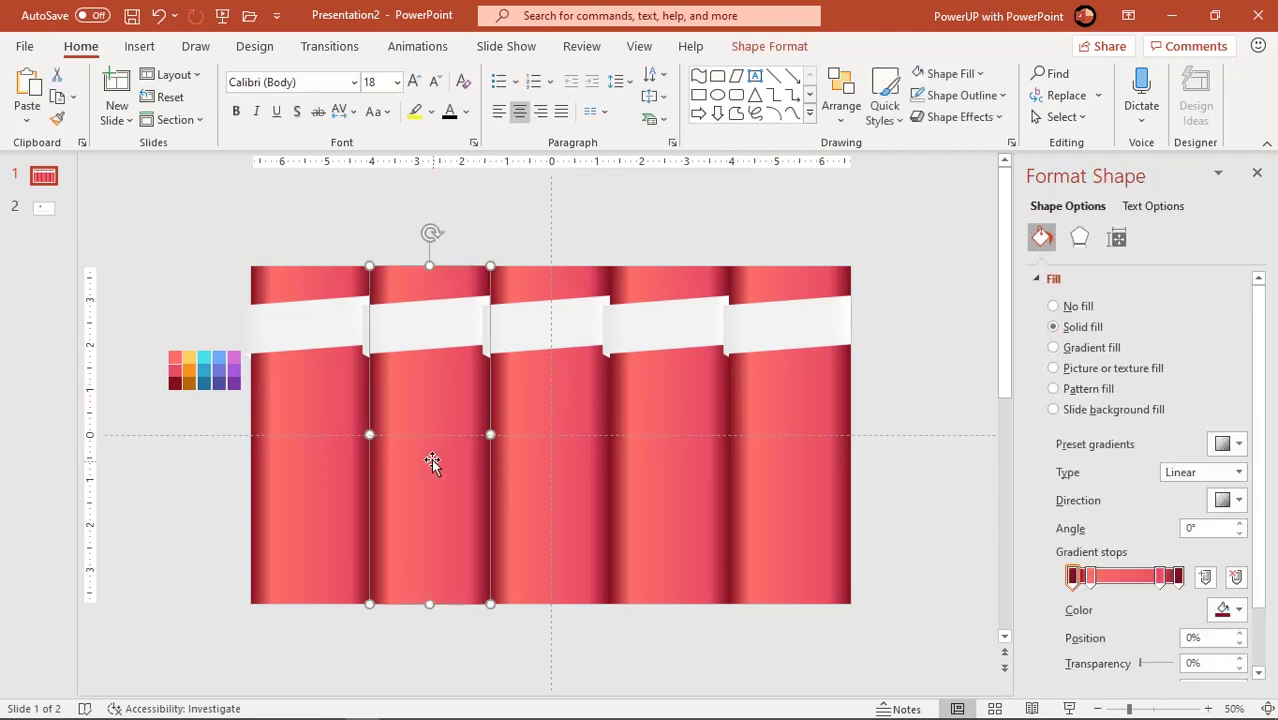
left_click(1075, 578)
left_click(1222, 609)
left_click(1172, 590)
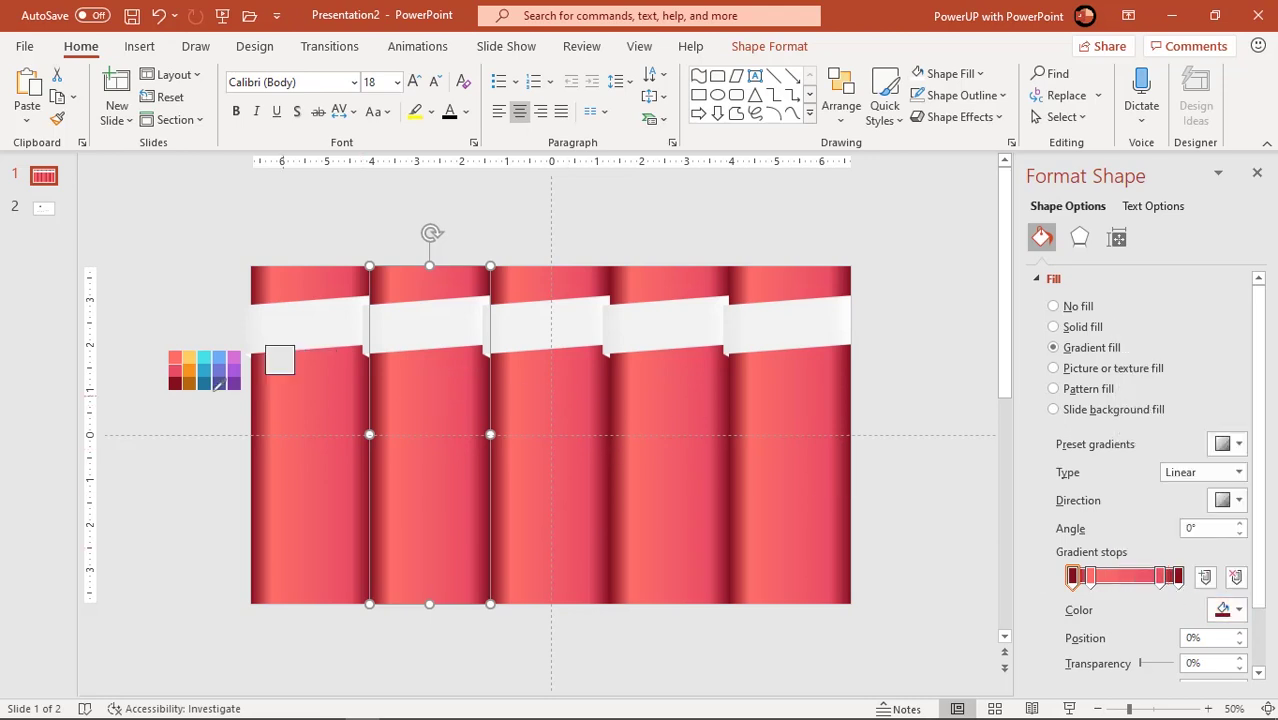
left_click(190, 382)
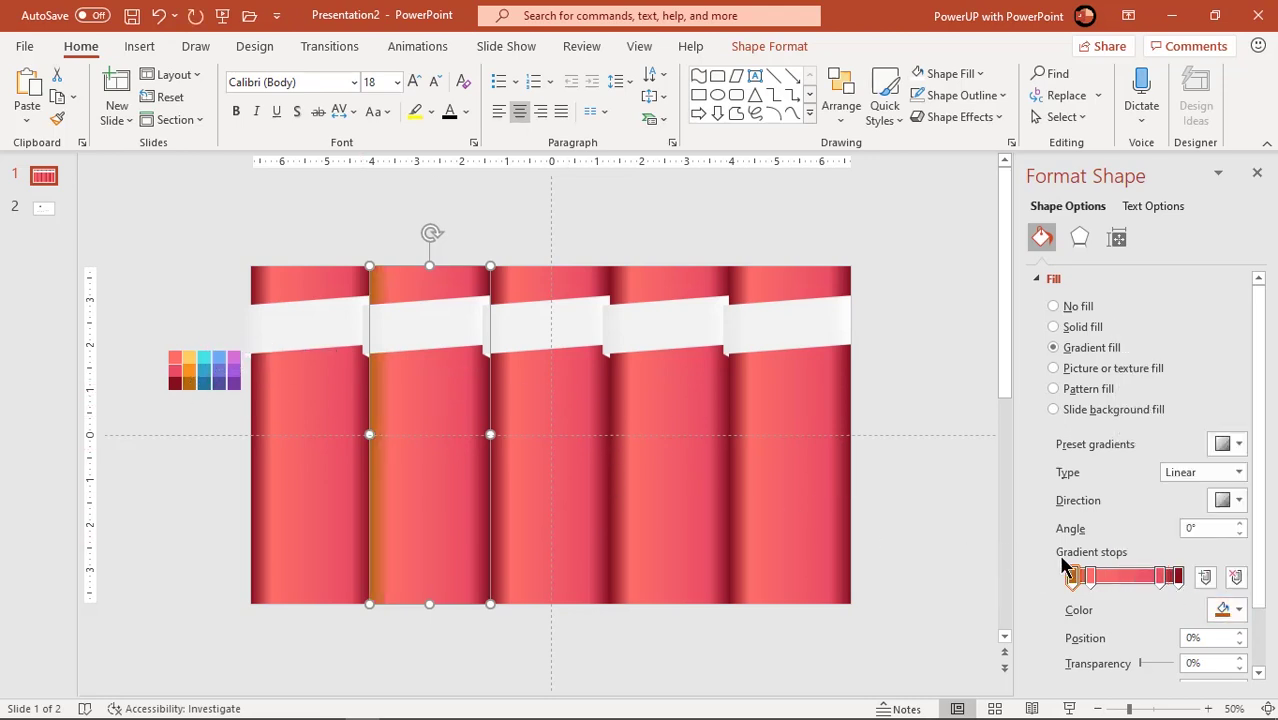
left_click(1092, 578)
left_click(1232, 608)
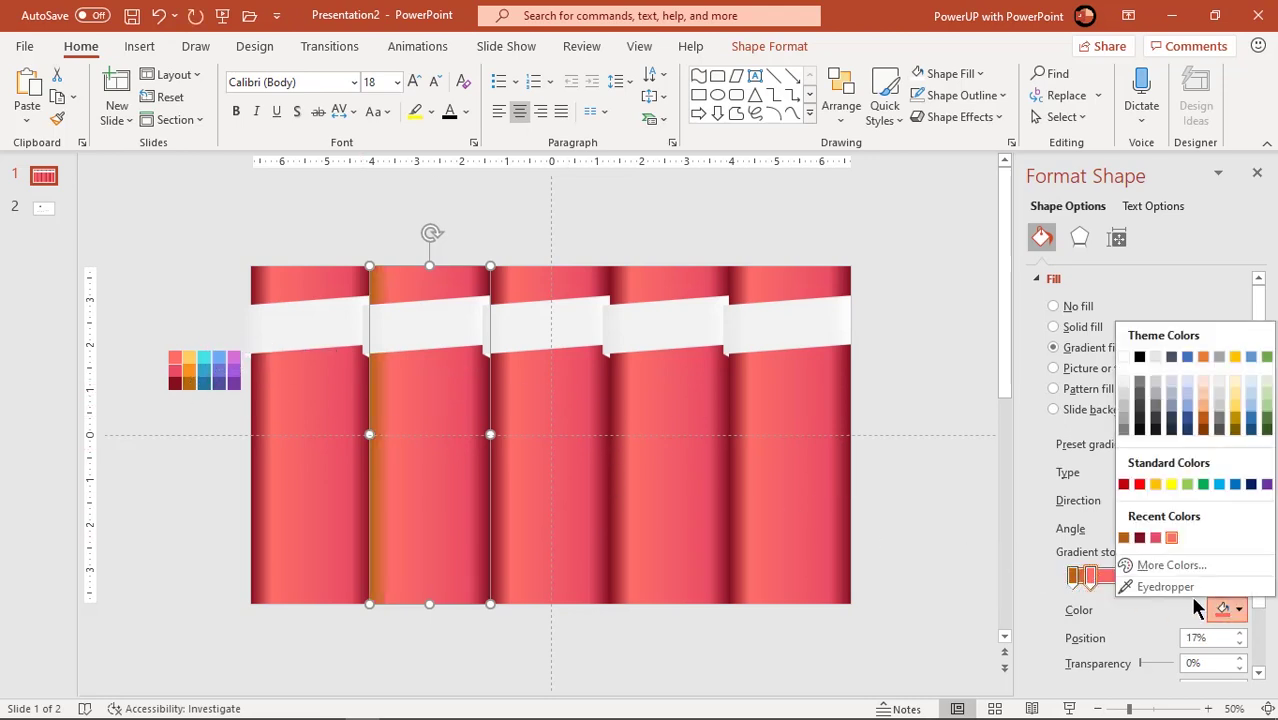
left_click(1165, 587)
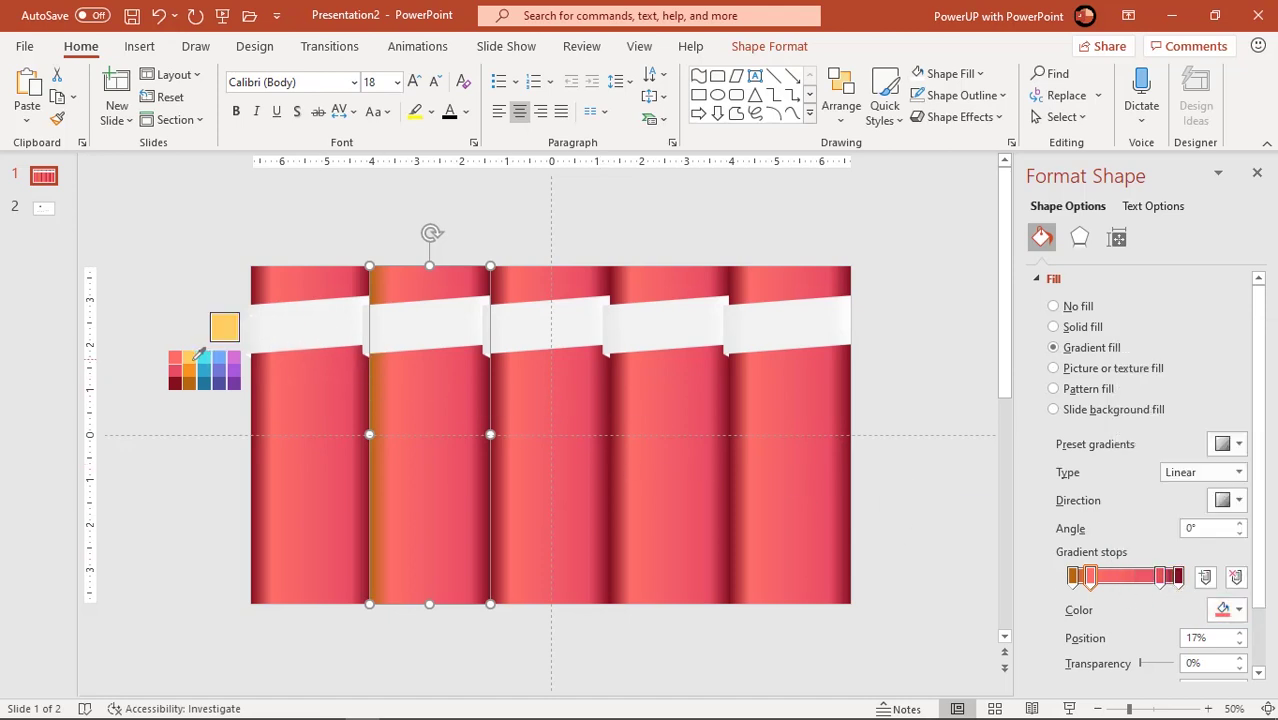
left_click(190, 358)
left_click(1162, 576)
left_click(1231, 608)
left_click(1123, 537)
left_click(1178, 577)
left_click(1235, 612)
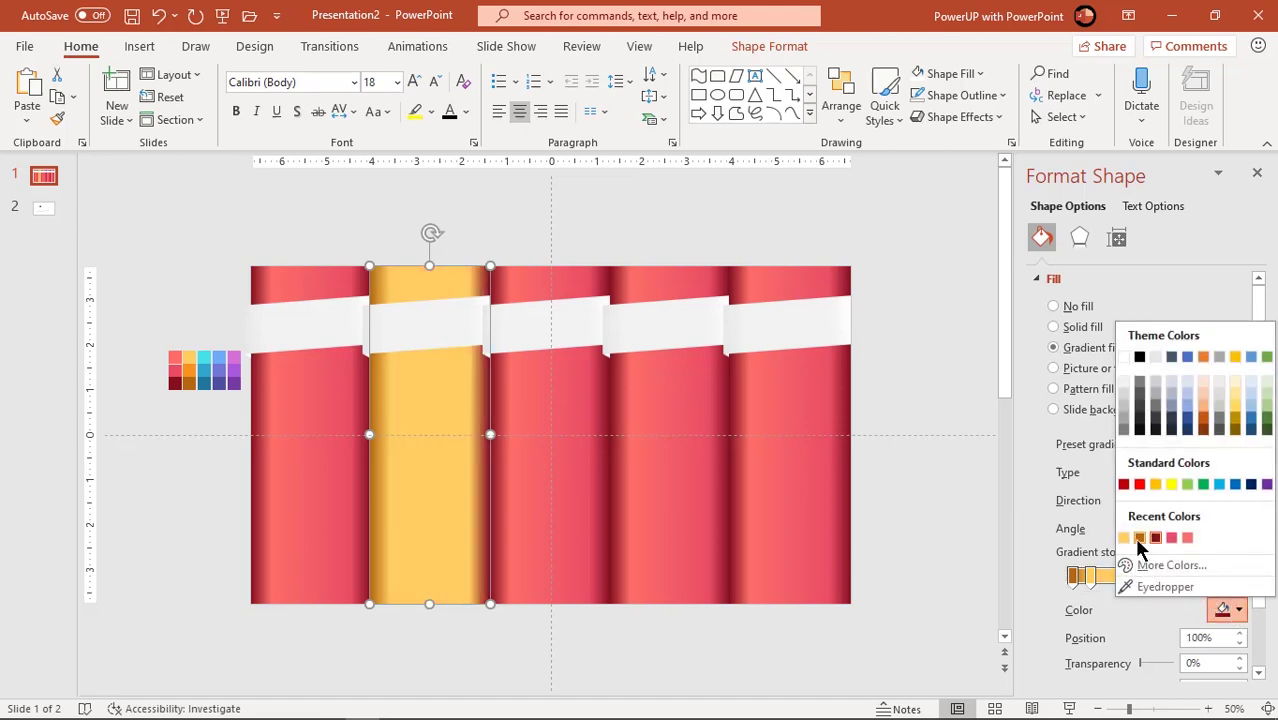
left_click(1139, 538)
Recolour the third column's gradient stops teal and cyan using the eyedropper
left_click(538, 514)
left_click(1074, 577)
left_click(1235, 610)
left_click(1164, 586)
left_click(205, 378)
left_click(1090, 577)
left_click(1235, 610)
left_click(1164, 586)
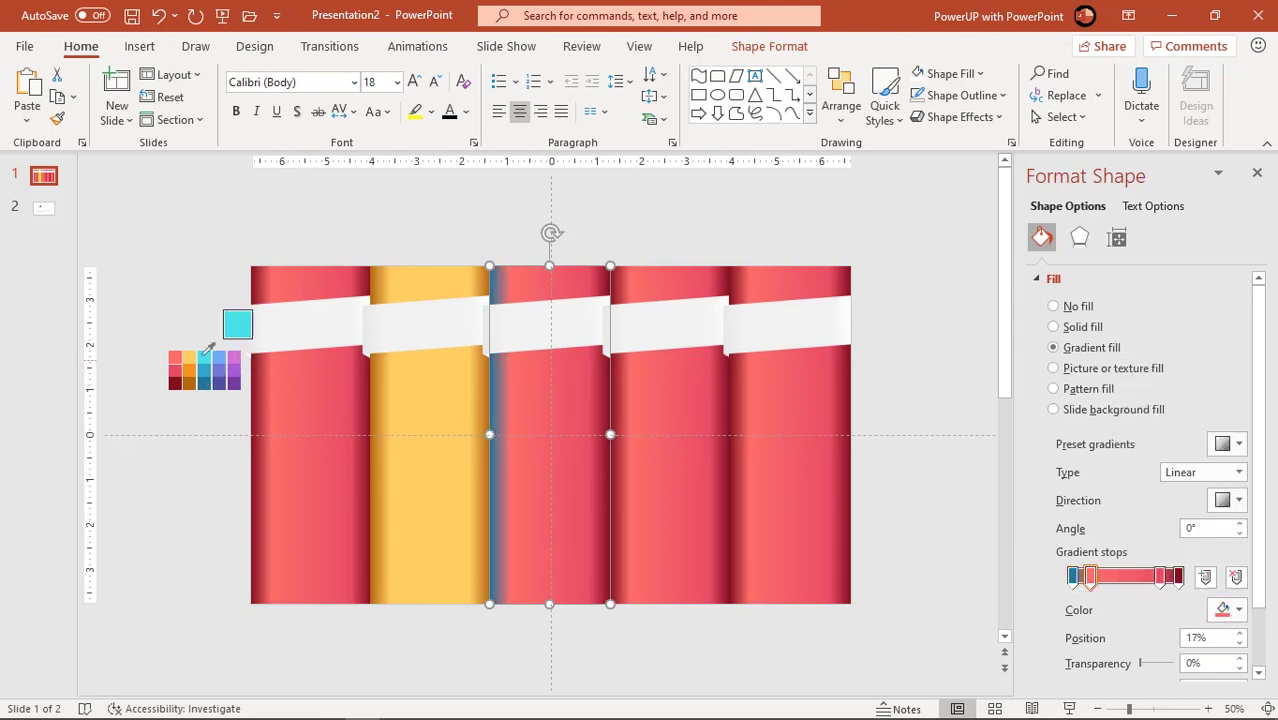
left_click(205, 357)
left_click(1159, 577)
left_click(1235, 610)
left_click(1164, 586)
left_click(205, 357)
left_click(1235, 610)
left_click(659, 491)
Recolour all four gradient stops of the fourth column in shades of blue
left_click(1073, 577)
left_click(1235, 610)
left_click(1164, 586)
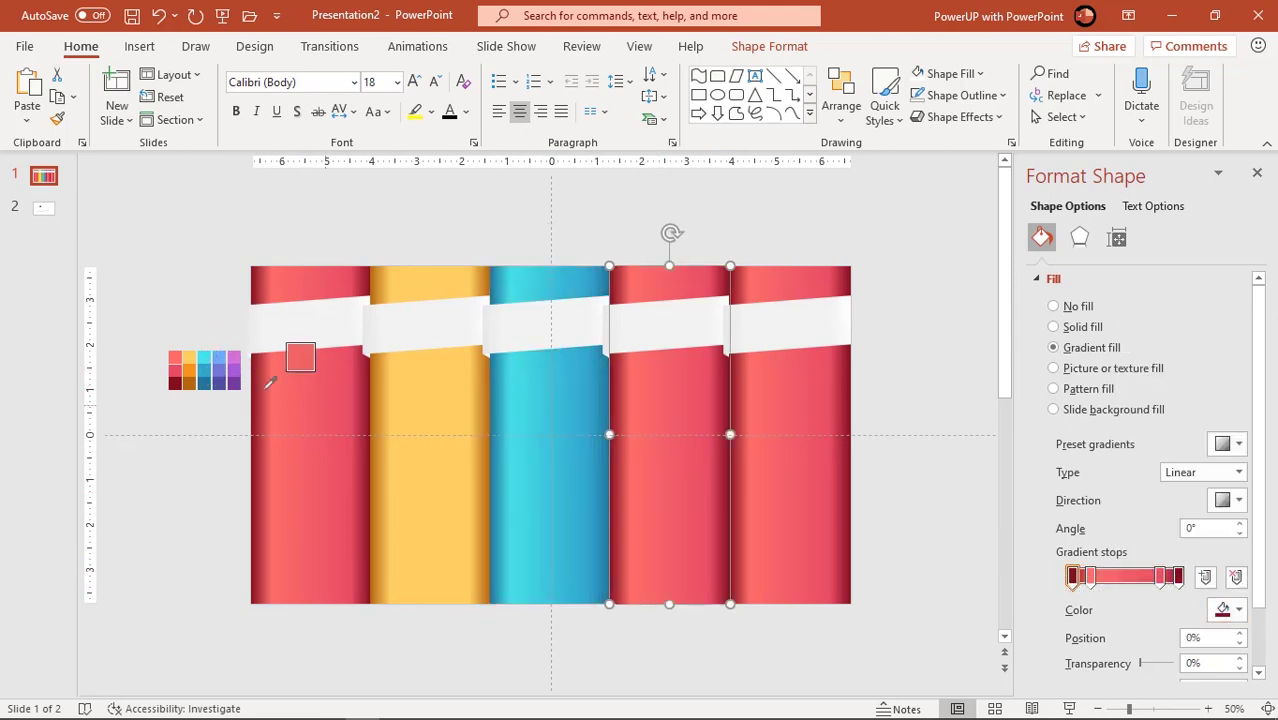
left_click(224, 368)
left_click(1090, 577)
left_click(1222, 610)
left_click(1159, 577)
left_click(1235, 610)
left_click(1164, 586)
left_click(224, 362)
left_click(1178, 577)
left_click(1235, 610)
left_click(1164, 586)
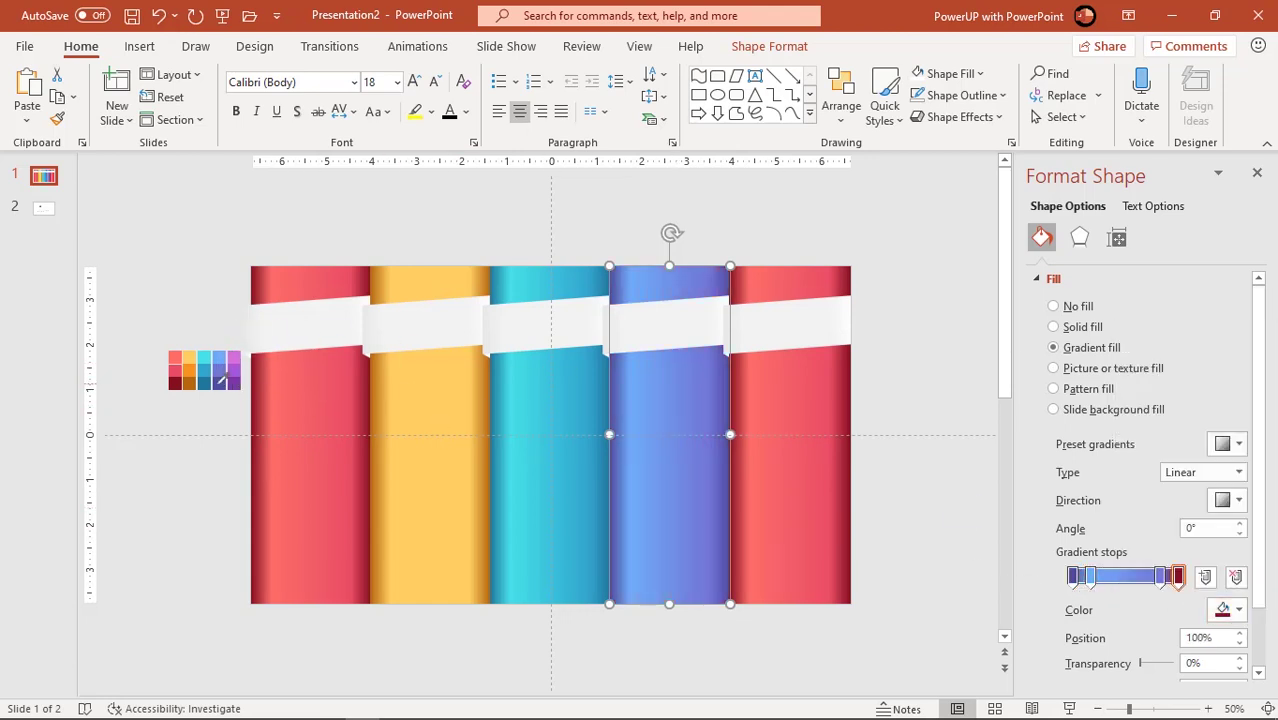
left_click(224, 378)
Recolour the fifth column's gradient stops purple, pink, purple and purple
left_click(790, 480)
left_click(1073, 577)
left_click(1235, 610)
left_click(1164, 586)
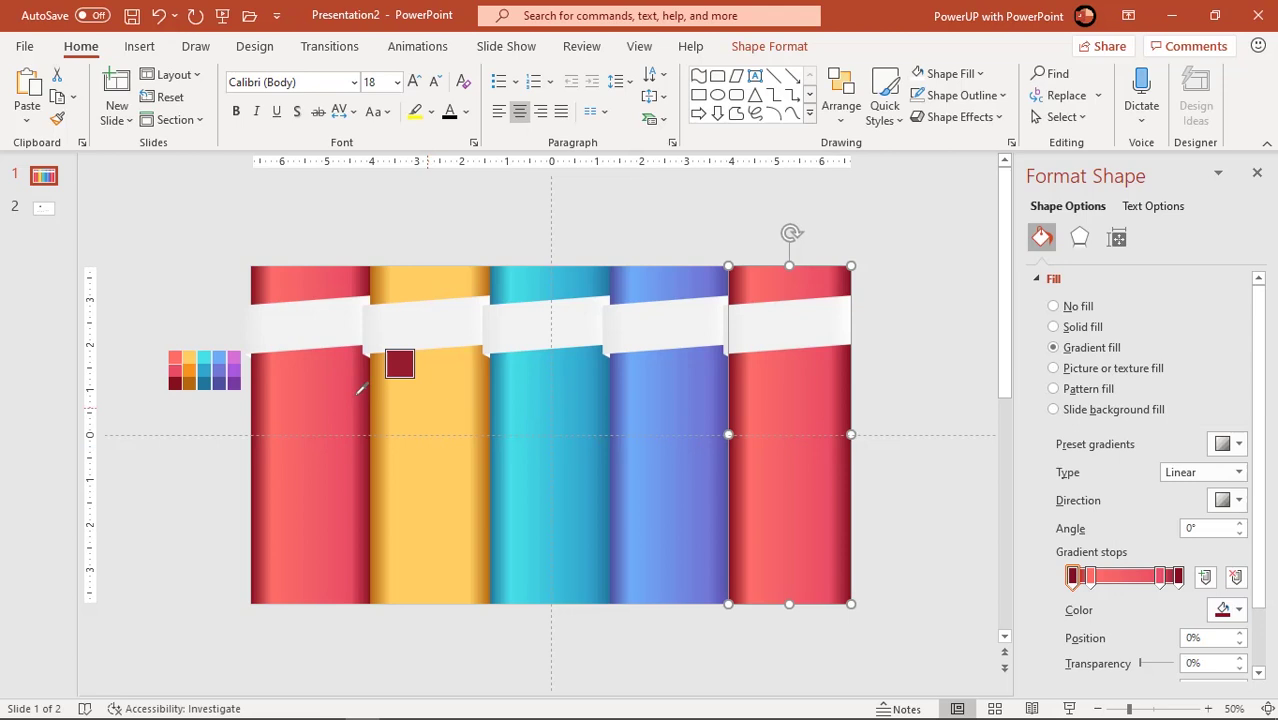
left_click(238, 379)
left_click(1090, 577)
left_click(1235, 610)
left_click(1164, 586)
left_click(240, 357)
left_click(1160, 577)
left_click(1235, 610)
left_click(1164, 586)
left_click(230, 360)
left_click(1175, 577)
left_click(1235, 610)
left_click(1164, 586)
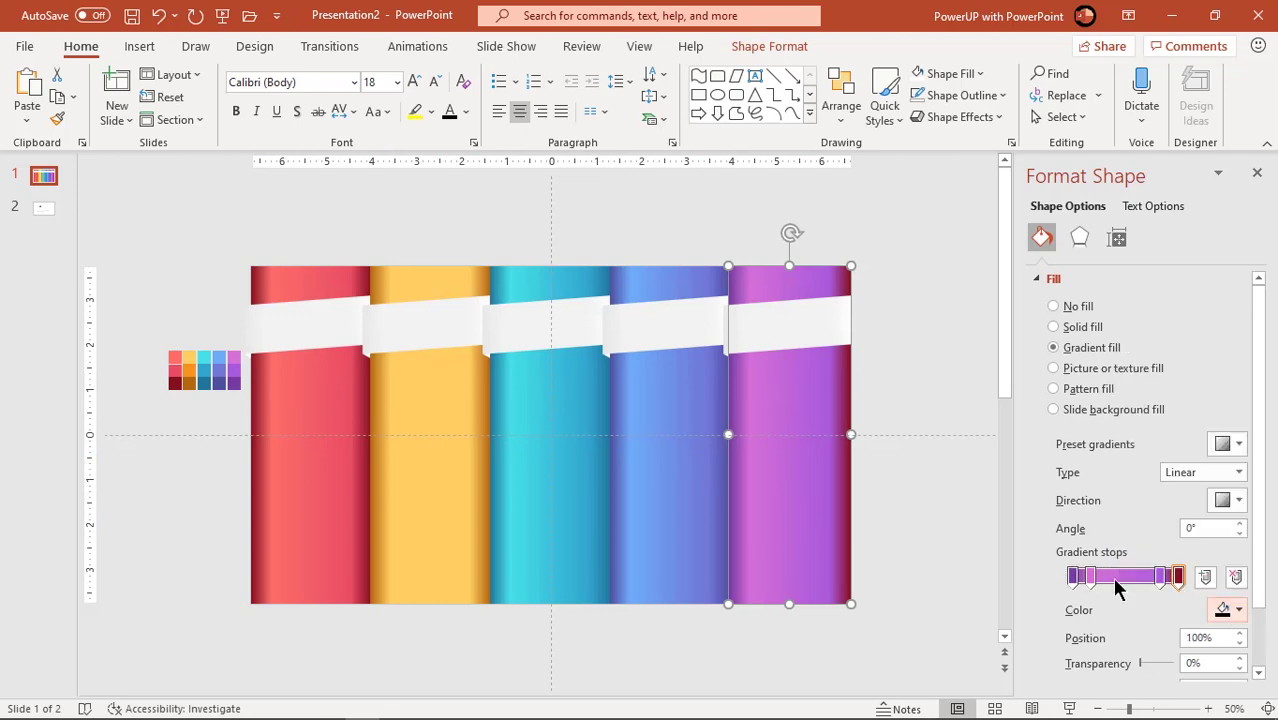
left_click(236, 381)
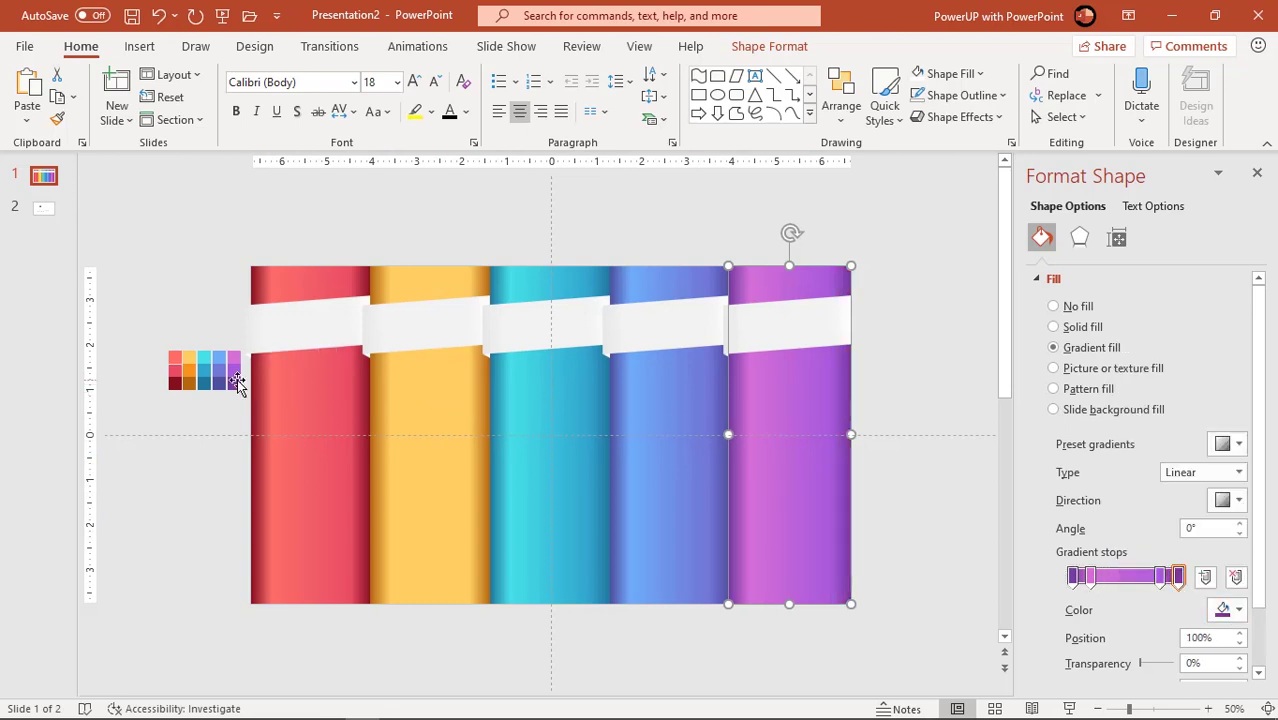
left_click(325, 530)
Drag the left gradient stop of the red, yellow, teal, blue and purple columns toward 0%, purple to 3%
left_click_drag(1093, 585, 1075, 588)
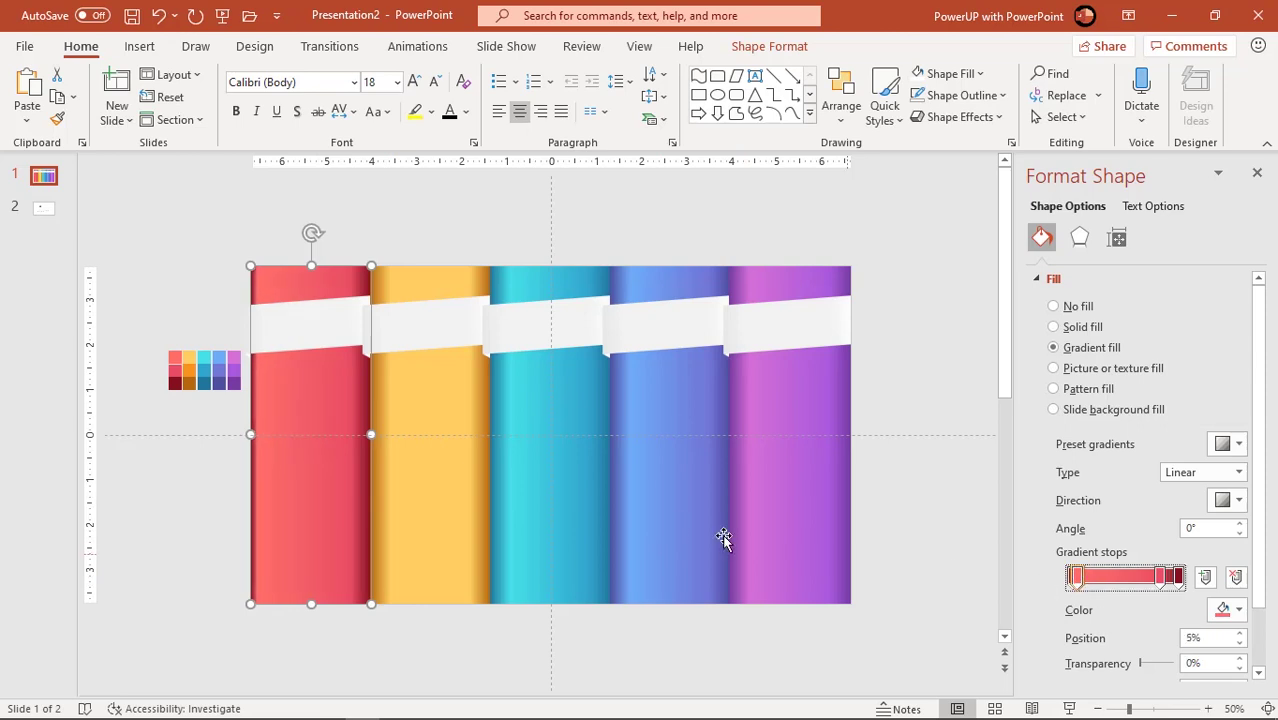
left_click(433, 508)
left_click_drag(1090, 588, 1078, 588)
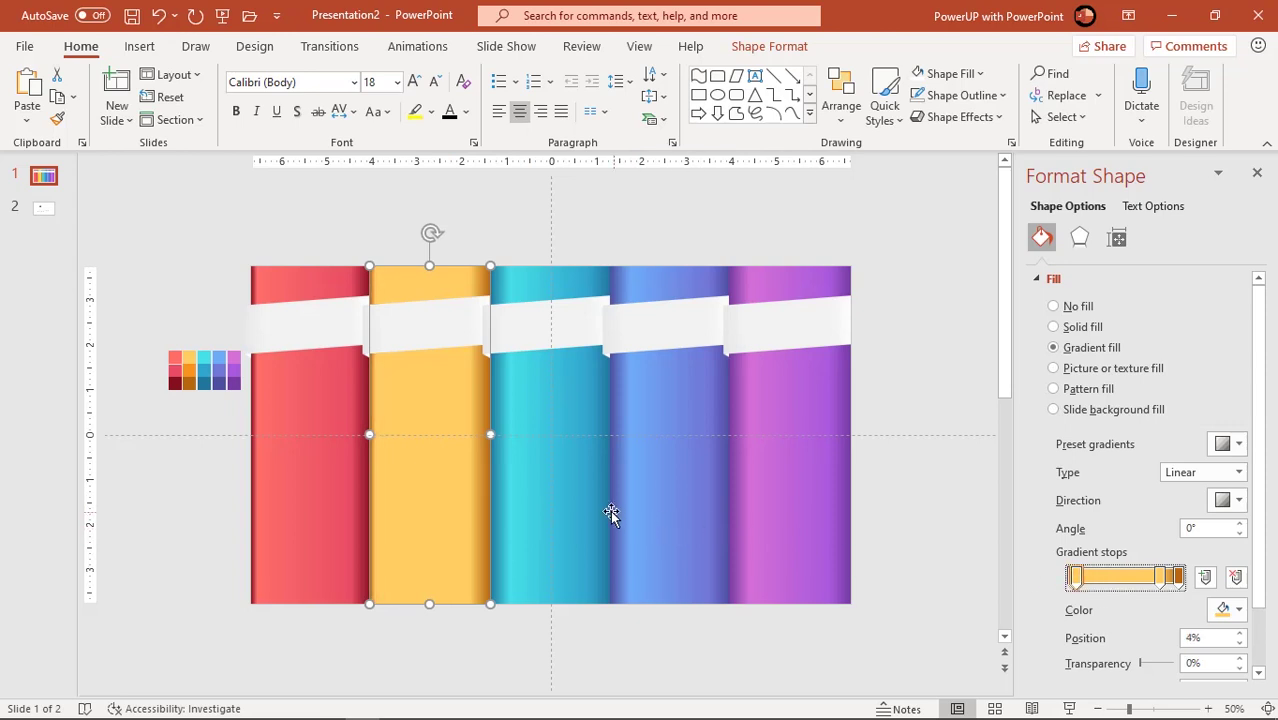
left_click(545, 492)
left_click_drag(1090, 584, 1078, 588)
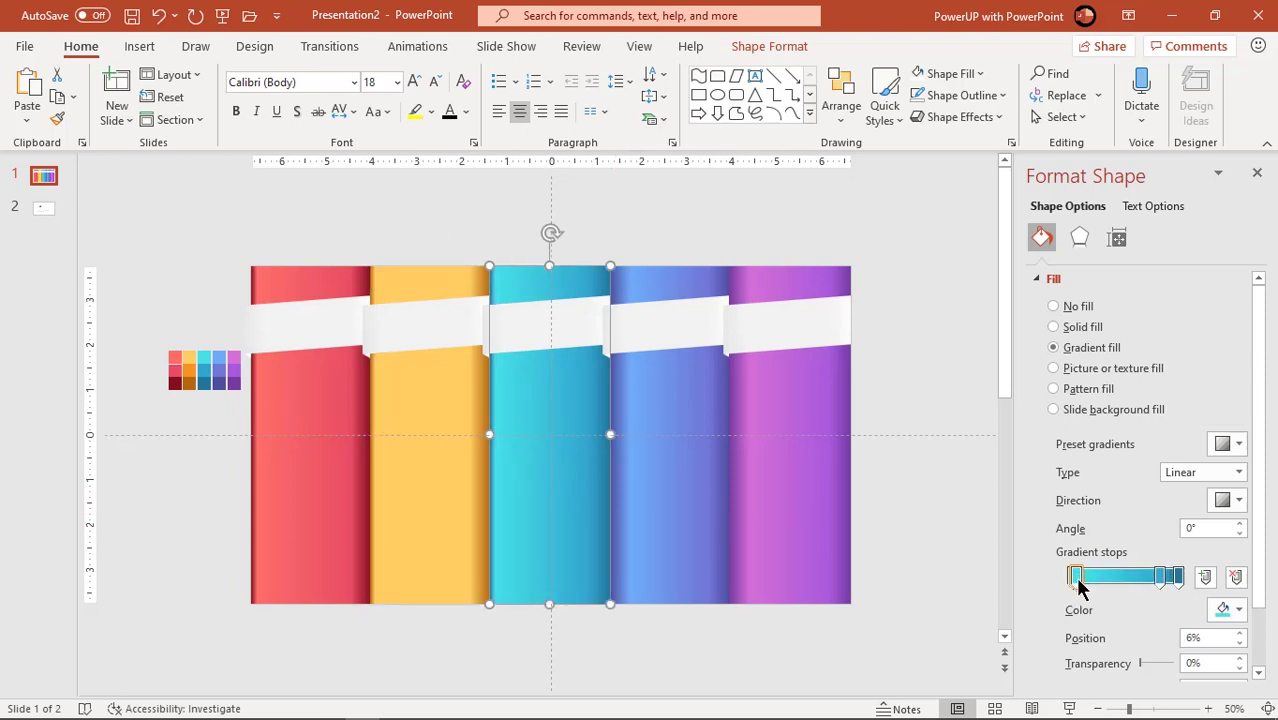
left_click(699, 517)
left_click_drag(1088, 584, 1078, 588)
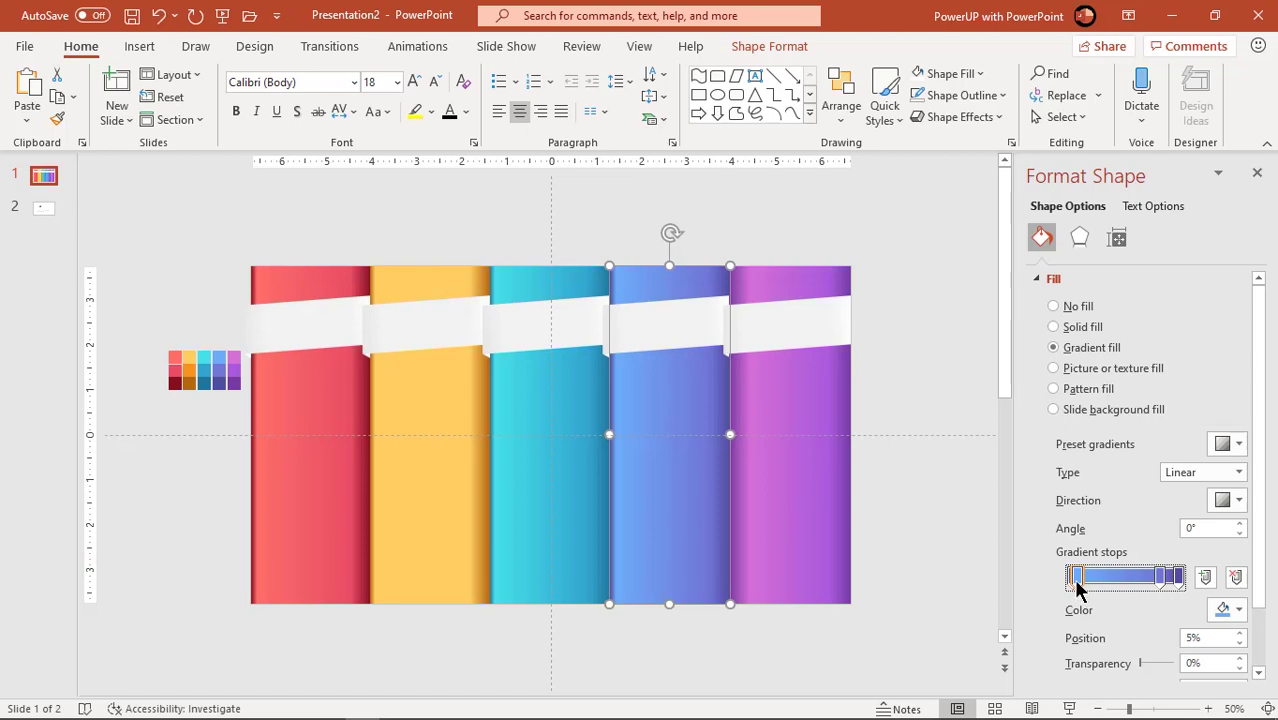
left_click(820, 511)
left_click(1086, 580)
left_click_drag(1085, 580, 1079, 584)
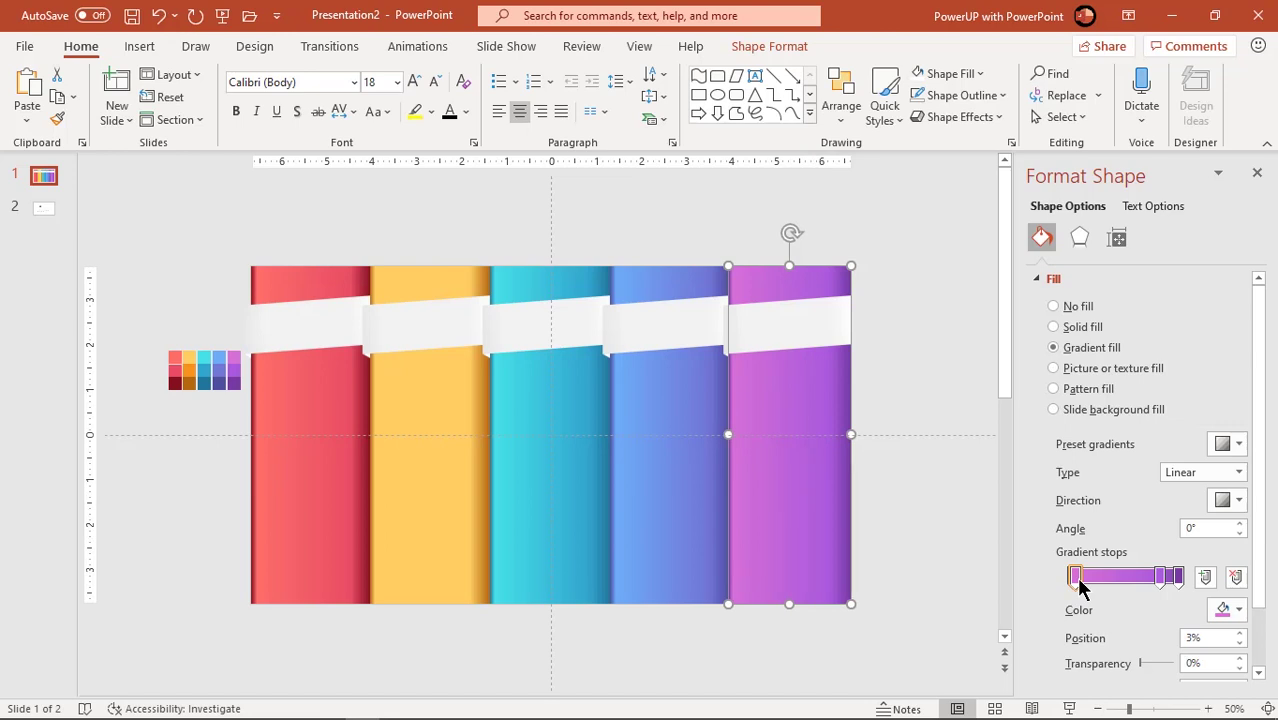
left_click(950, 605)
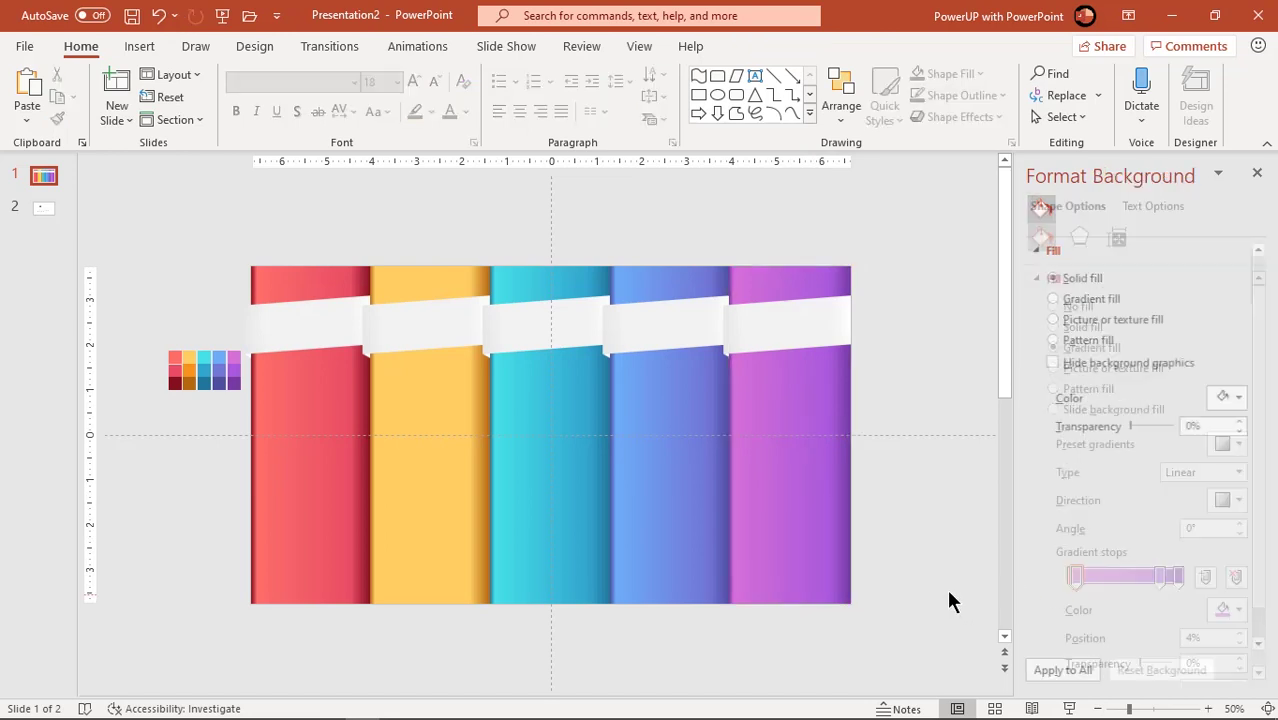
Give the yellow, cyan, blue and purple columns an outer shadow with 25 pt blur and 49% transparency
left_click(437, 541)
left_click(565, 522, "shift")
left_click(710, 537, "shift")
left_click(800, 525, "shift")
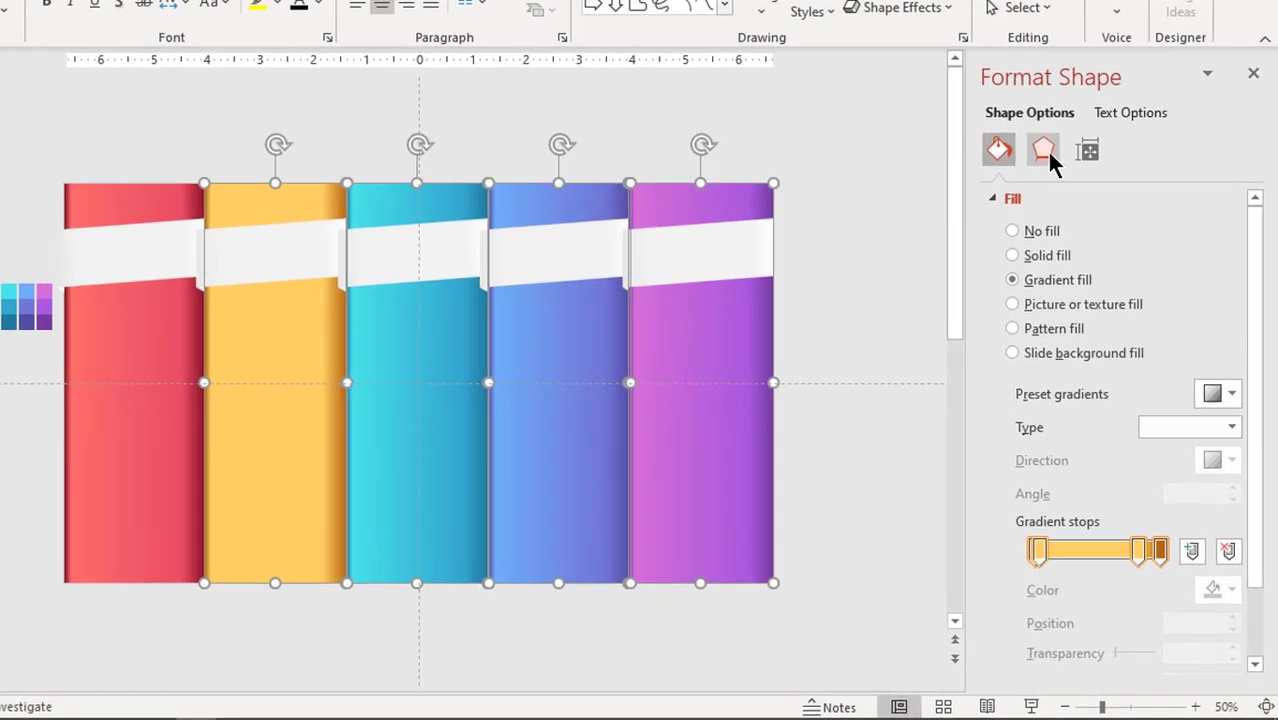
left_click(1046, 149)
left_click(1032, 197)
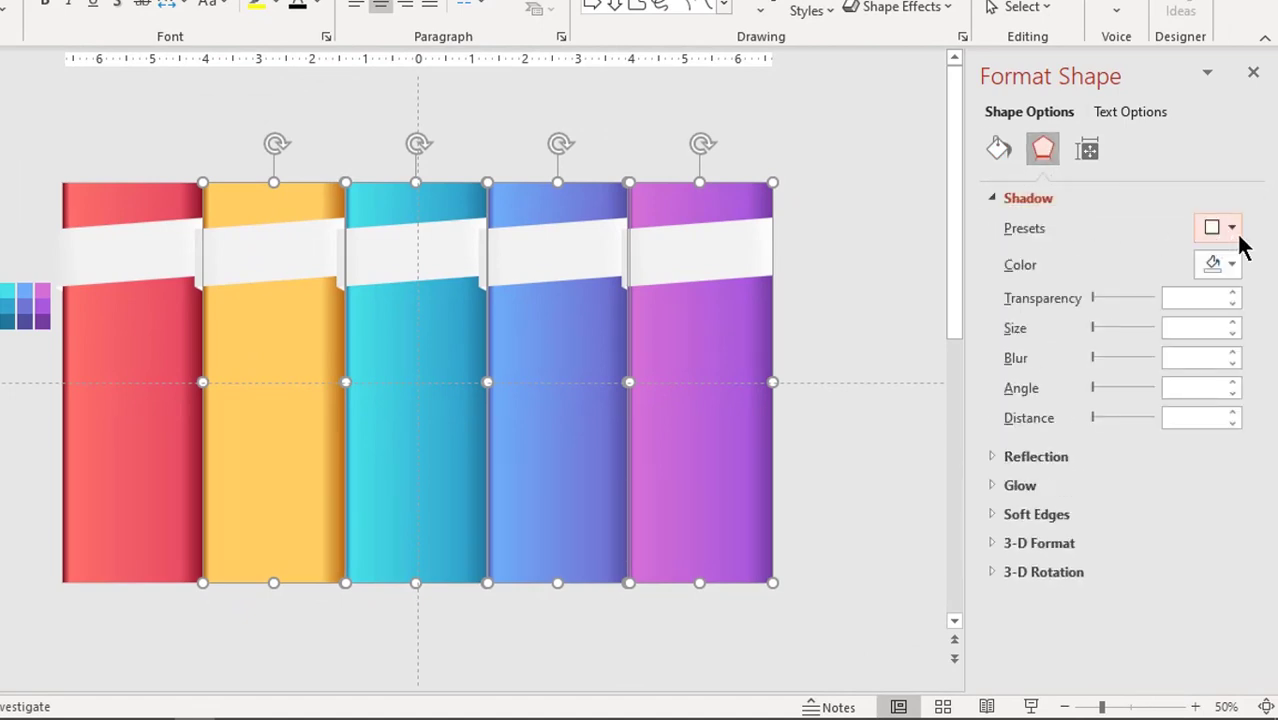
left_click(1232, 229)
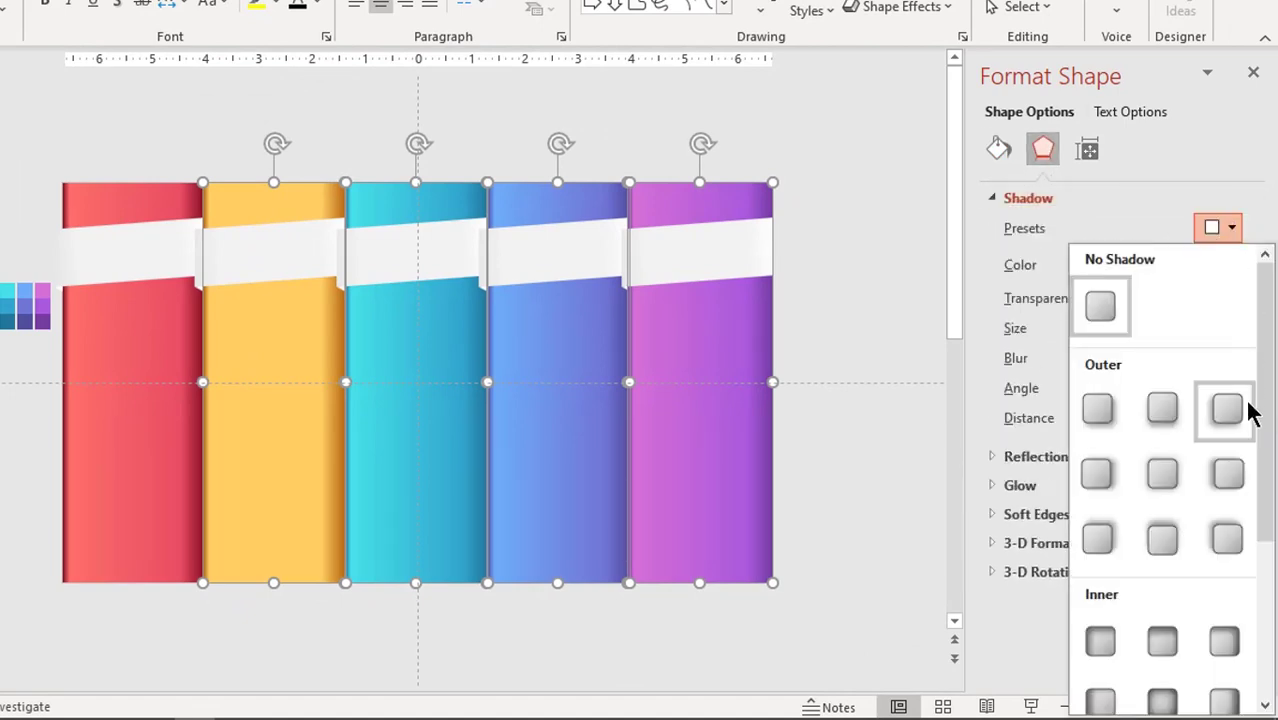
left_click(1228, 475)
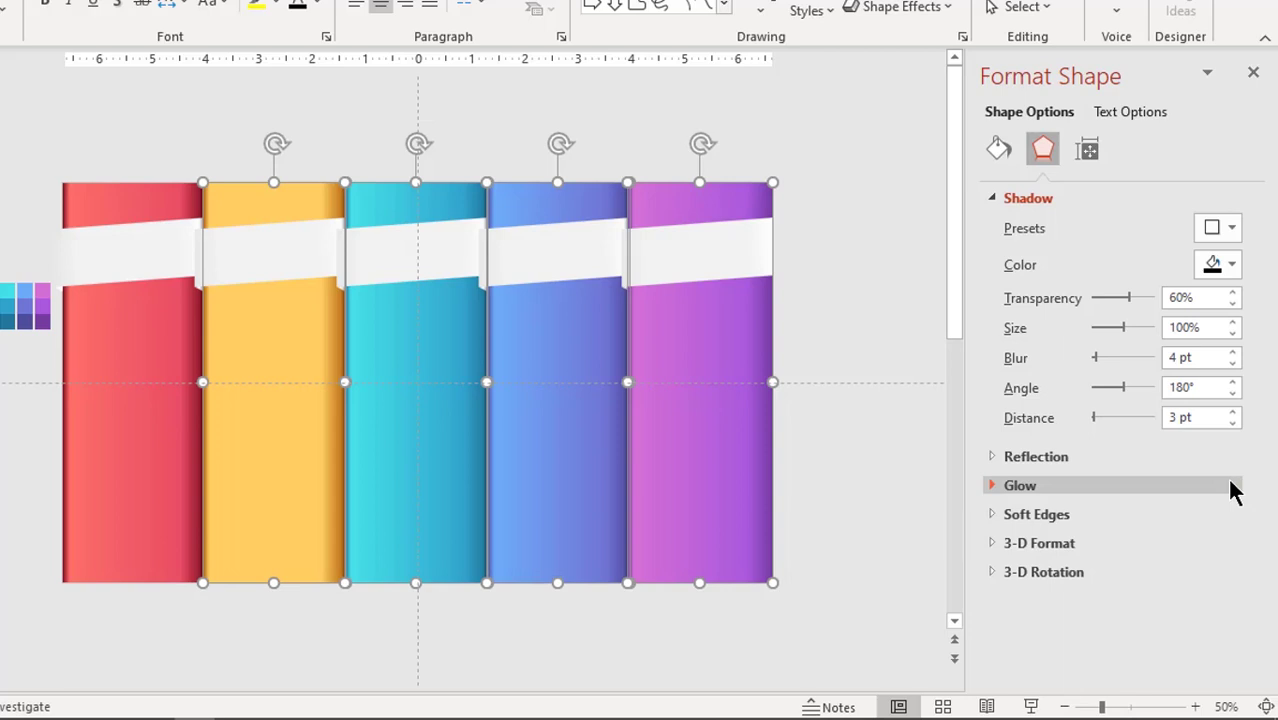
left_click(1233, 355)
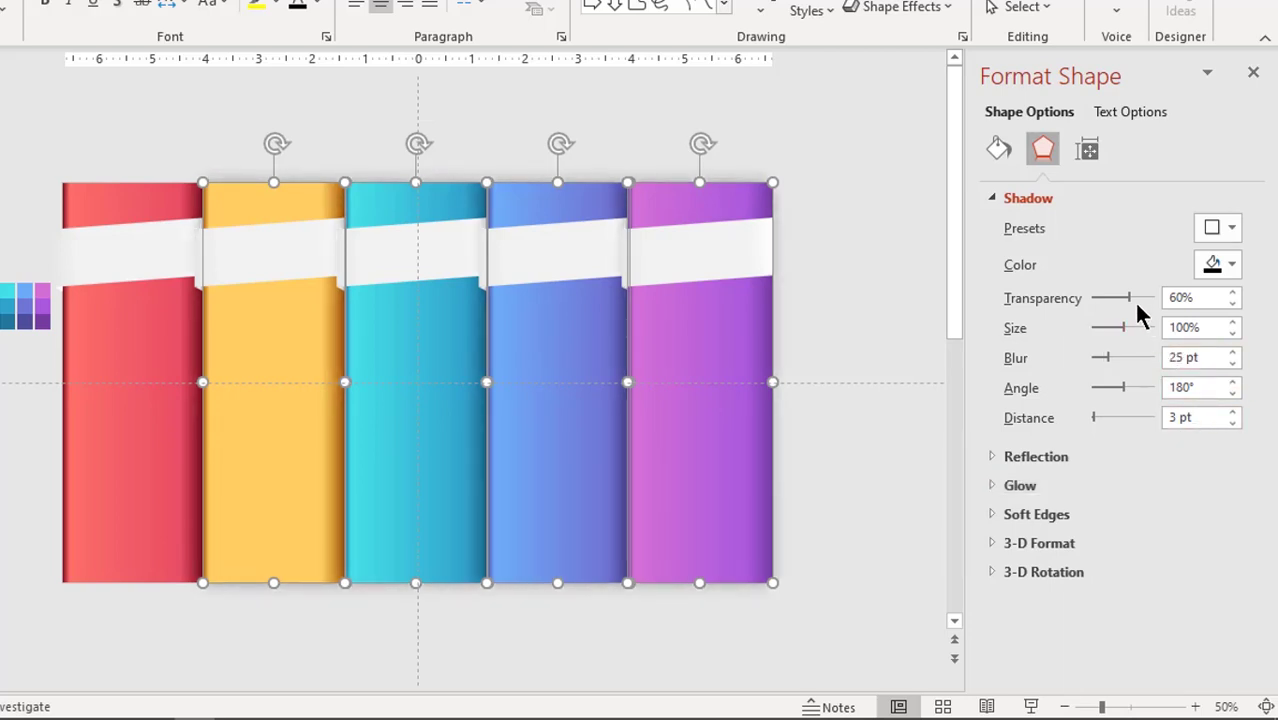
mouse_move(1129, 297)
left_mouse_down()
mouse_move(1101, 297)
mouse_move(1121, 297)
left_mouse_up()
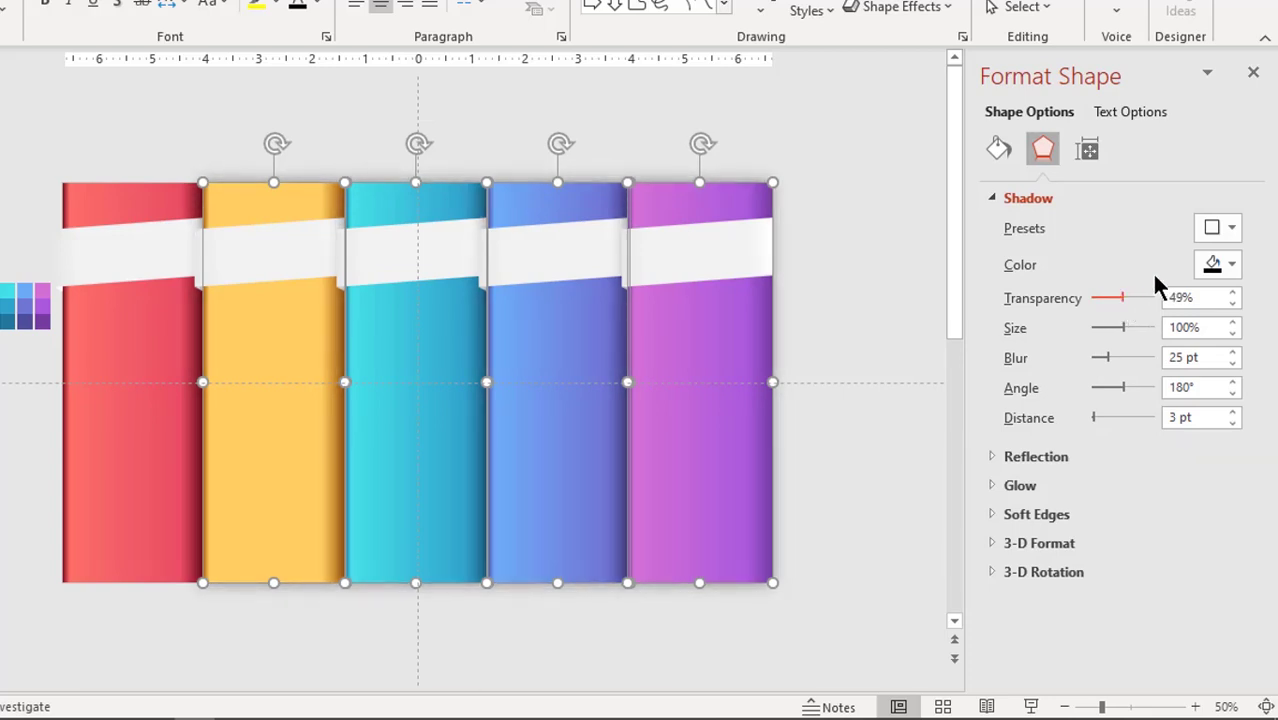
left_click(1253, 72)
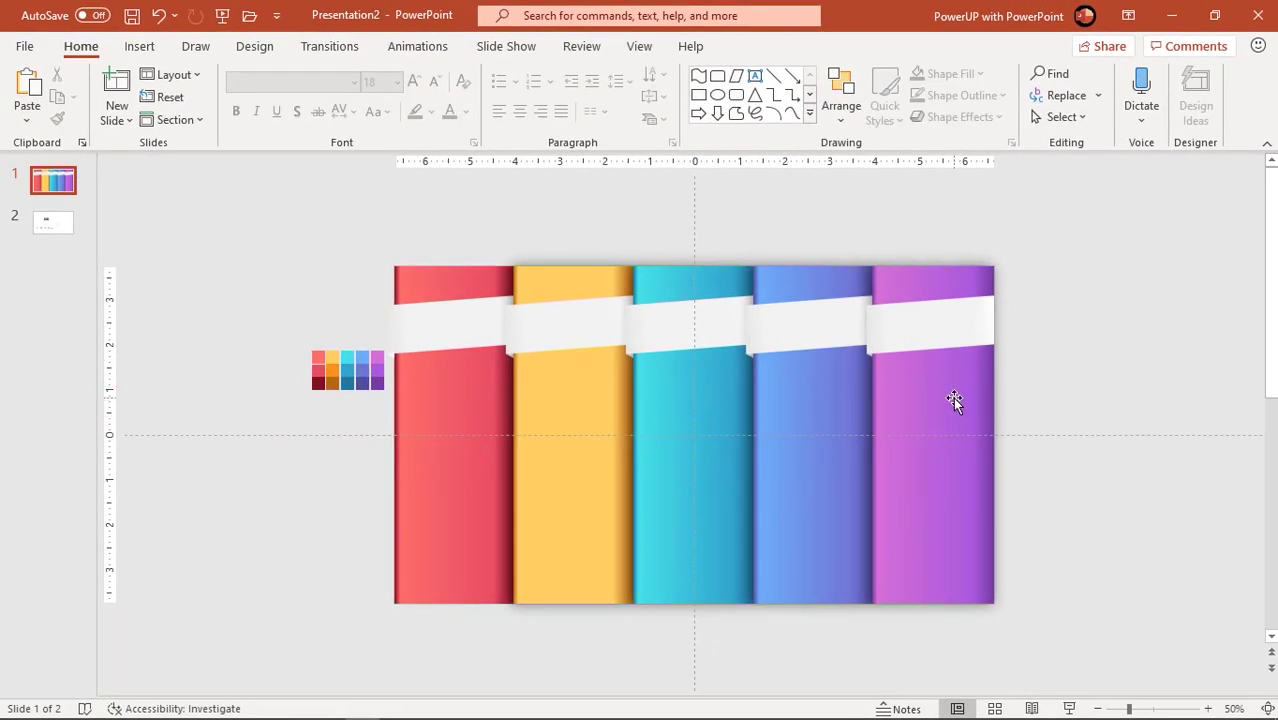
Apply an Outer Offset: Center shadow with 17 pt blur to all five white ribbons
left_click(440, 333)
left_click(583, 328, "shift")
left_click(690, 326, "shift")
left_click(820, 326, "shift")
left_click(932, 330, "shift")
right_click(929, 323)
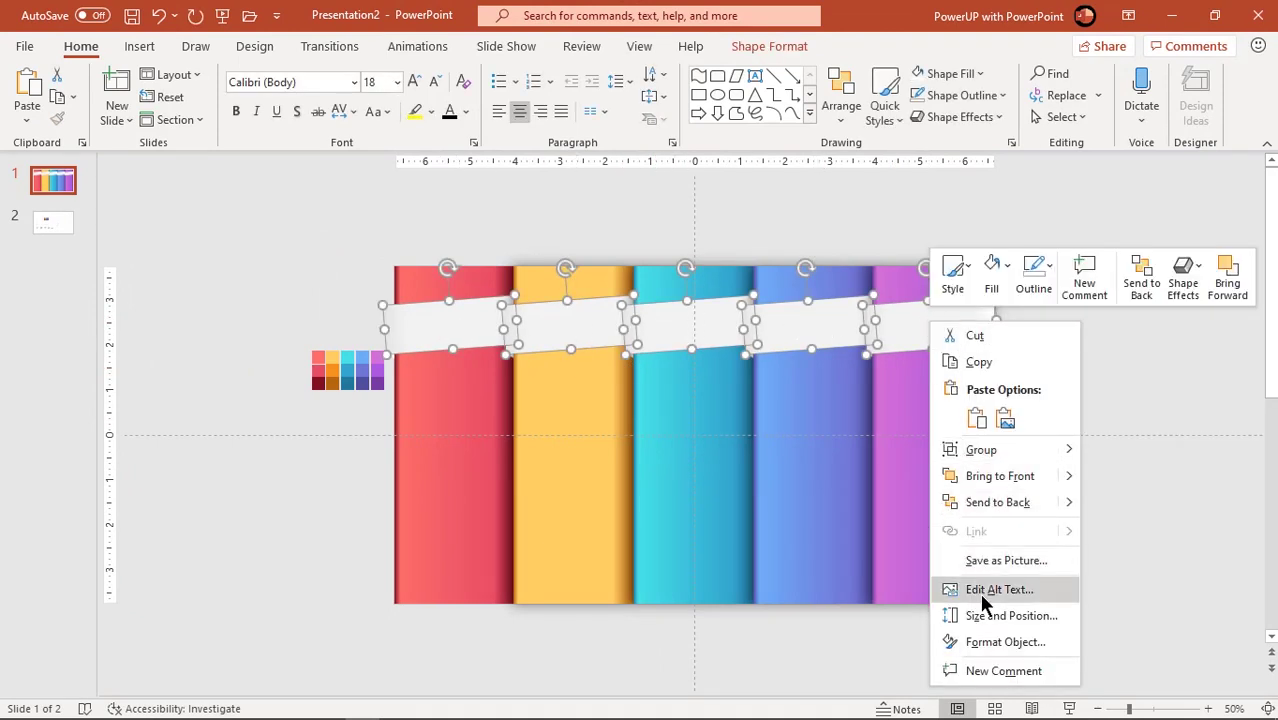
left_click(986, 640)
left_click(1079, 240)
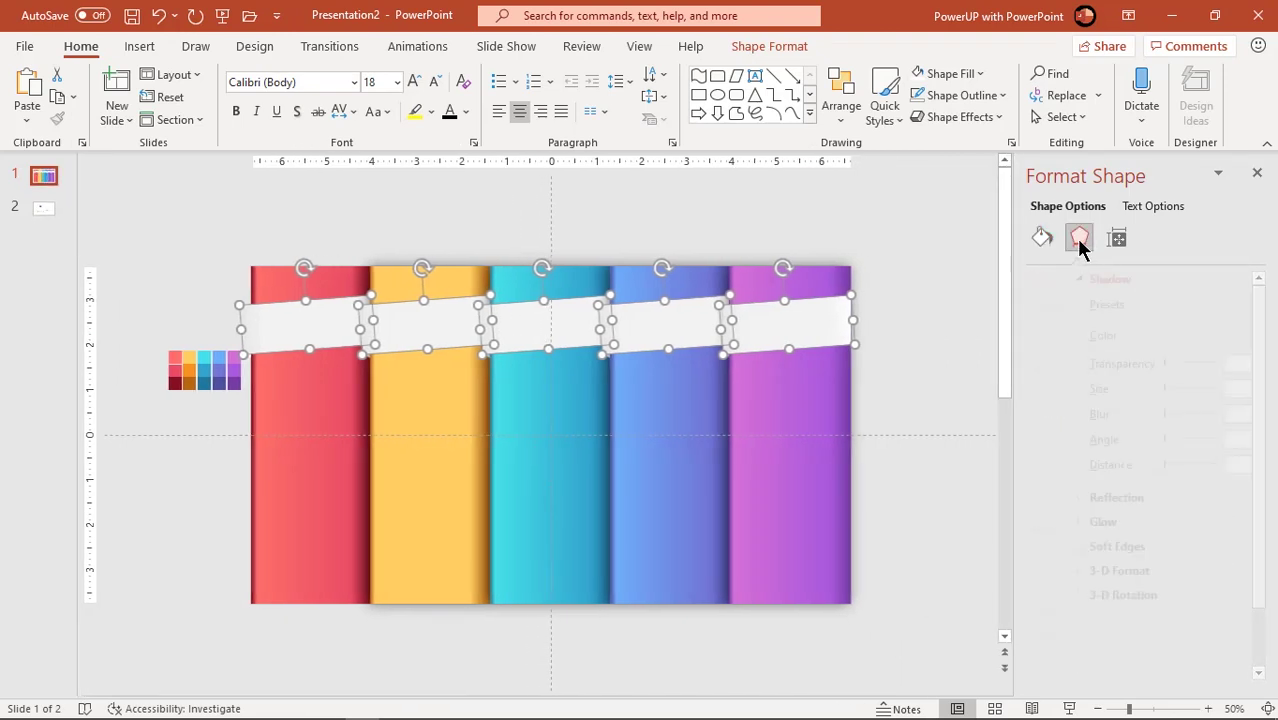
left_click(1236, 306)
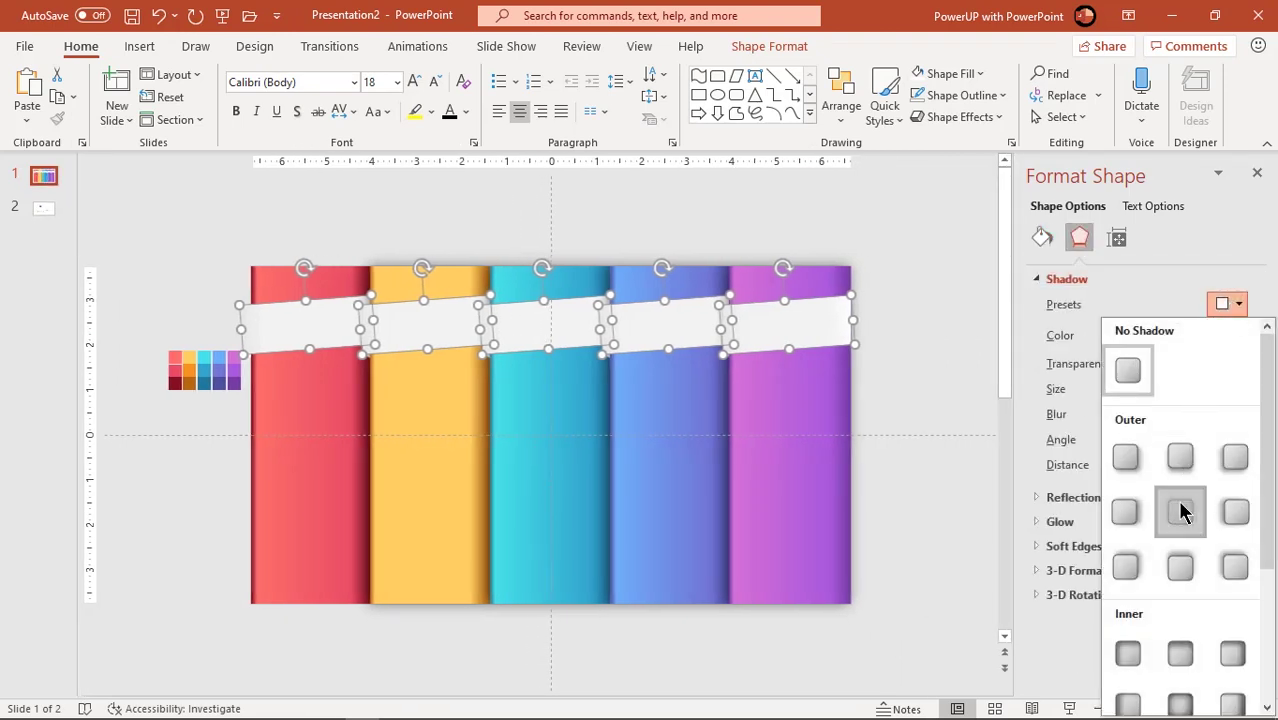
left_click(1181, 507)
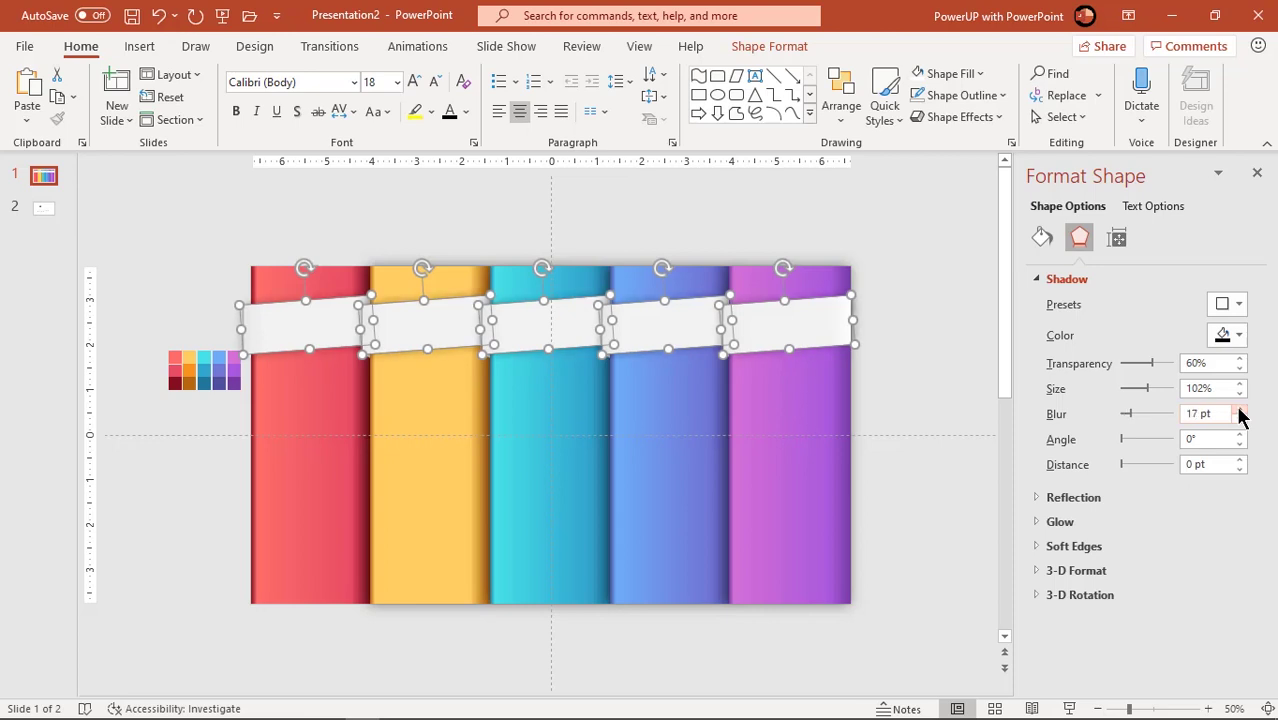
left_click(948, 400)
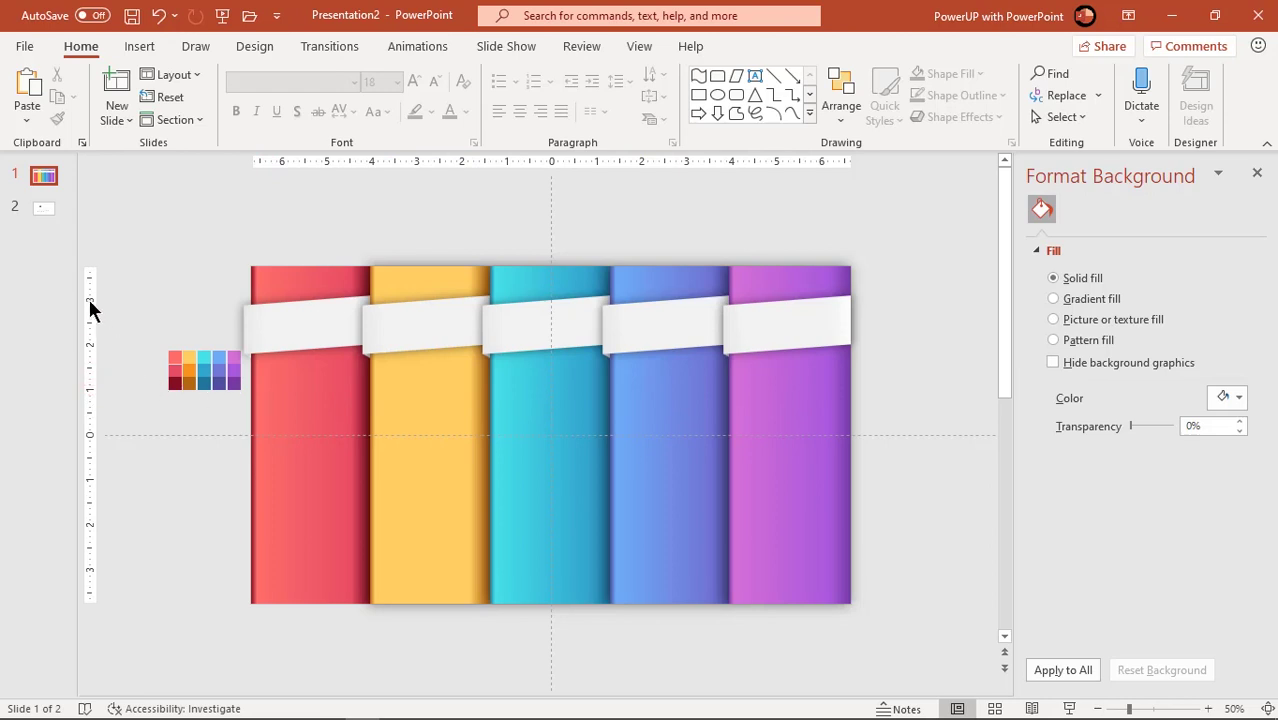
Bring the numbers 01–05 from slide 2 onto slide 1 and tilt them to match the ribbons
left_click(40, 209)
left_click_drag(253, 413, 521, 487)
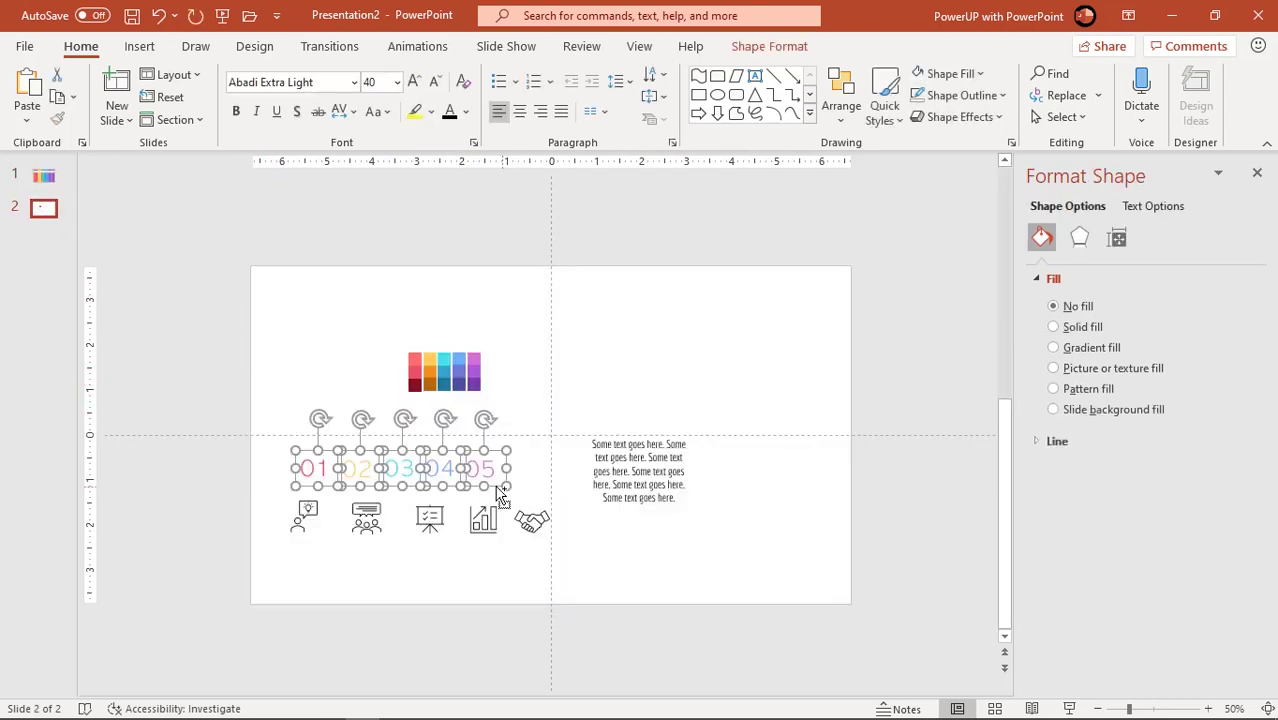
left_click(42, 178)
key("ctrl+v")
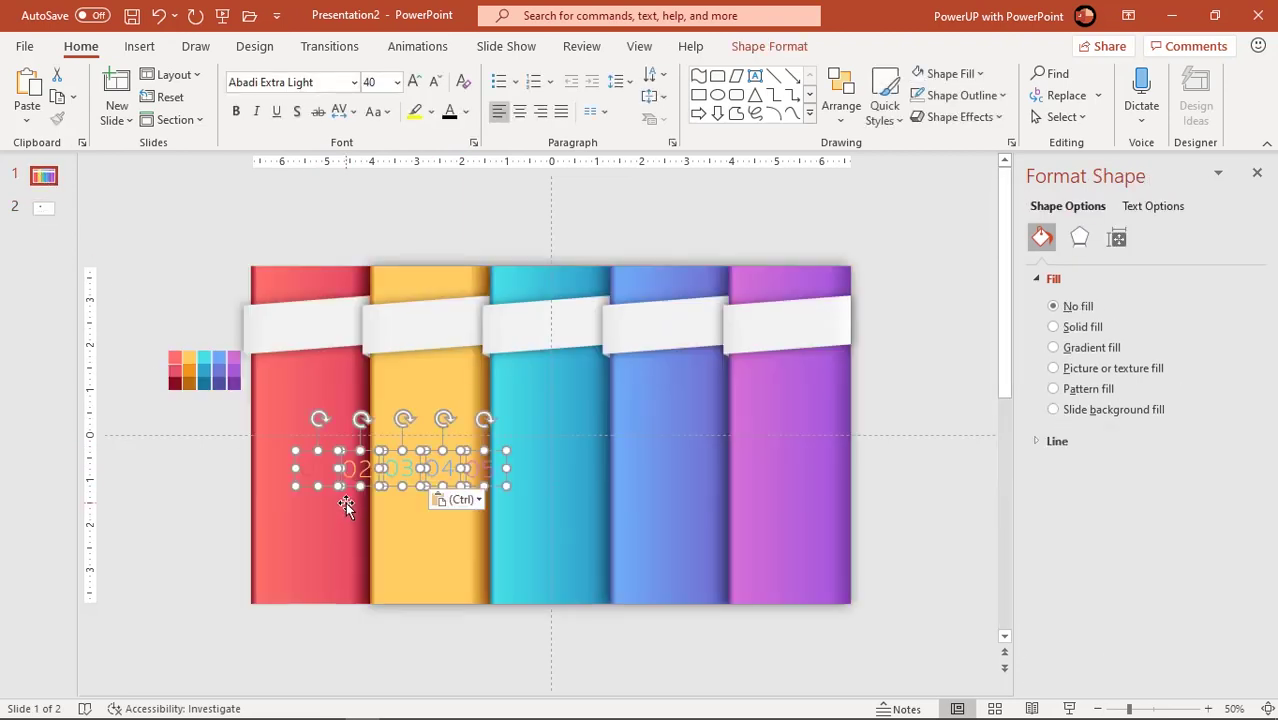
left_click_drag(318, 418, 282, 302)
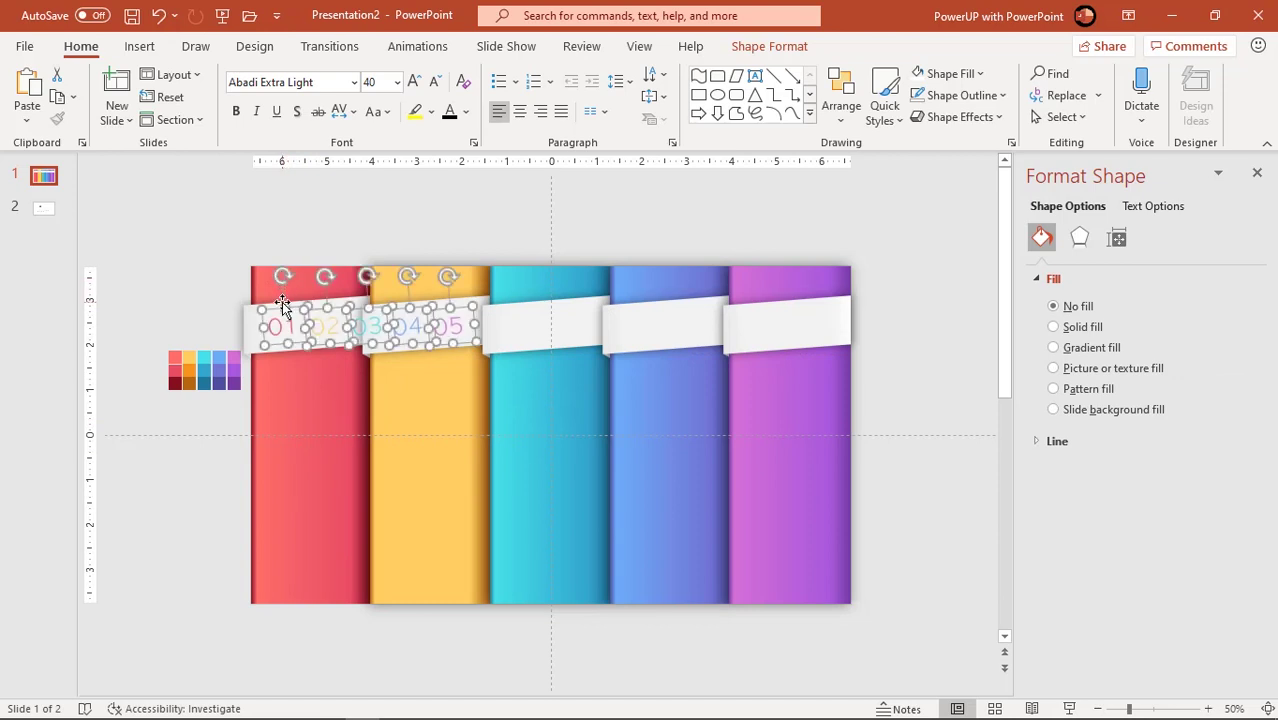
left_click(304, 312)
Move 05 onto the purple ribbon and distribute the five numbers horizontally across the ribbons
left_click(455, 316)
left_click_drag(459, 312, 771, 313)
left_click(282, 326)
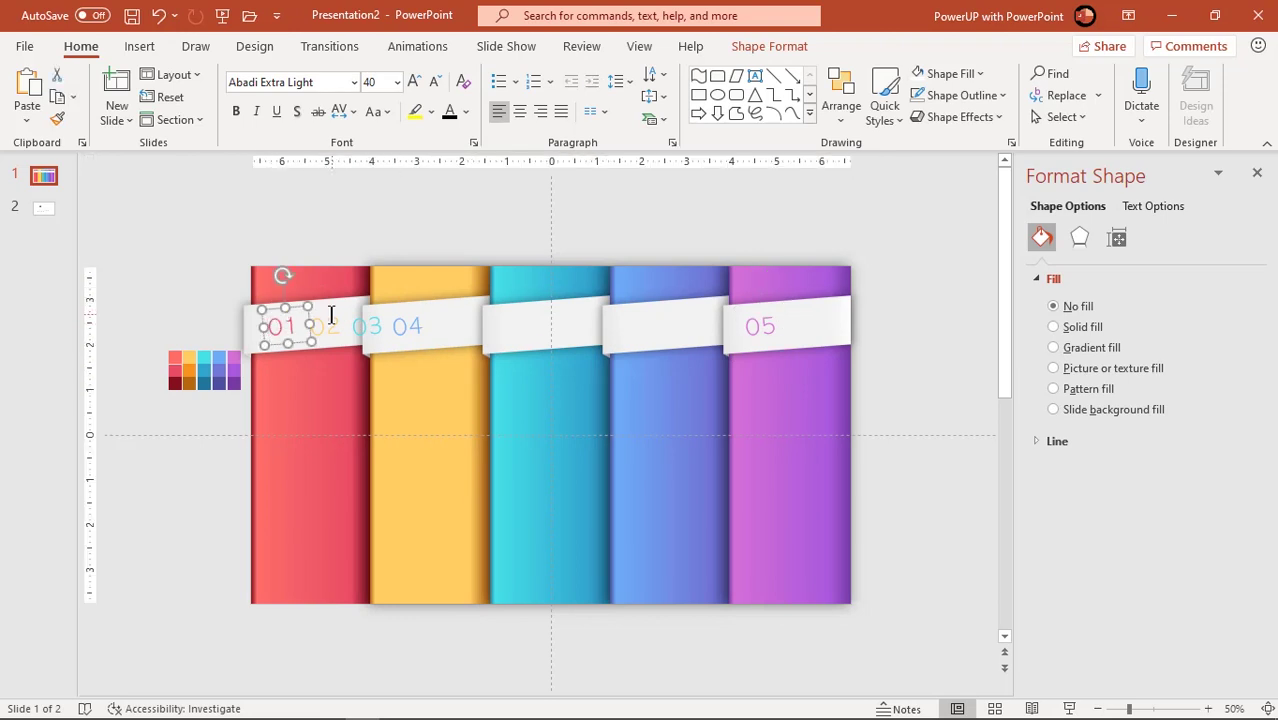
left_click(324, 326, "shift")
left_click(366, 326, "shift")
left_click(407, 326, "shift")
left_click(760, 326, "shift")
left_click(769, 46)
left_click(1062, 74)
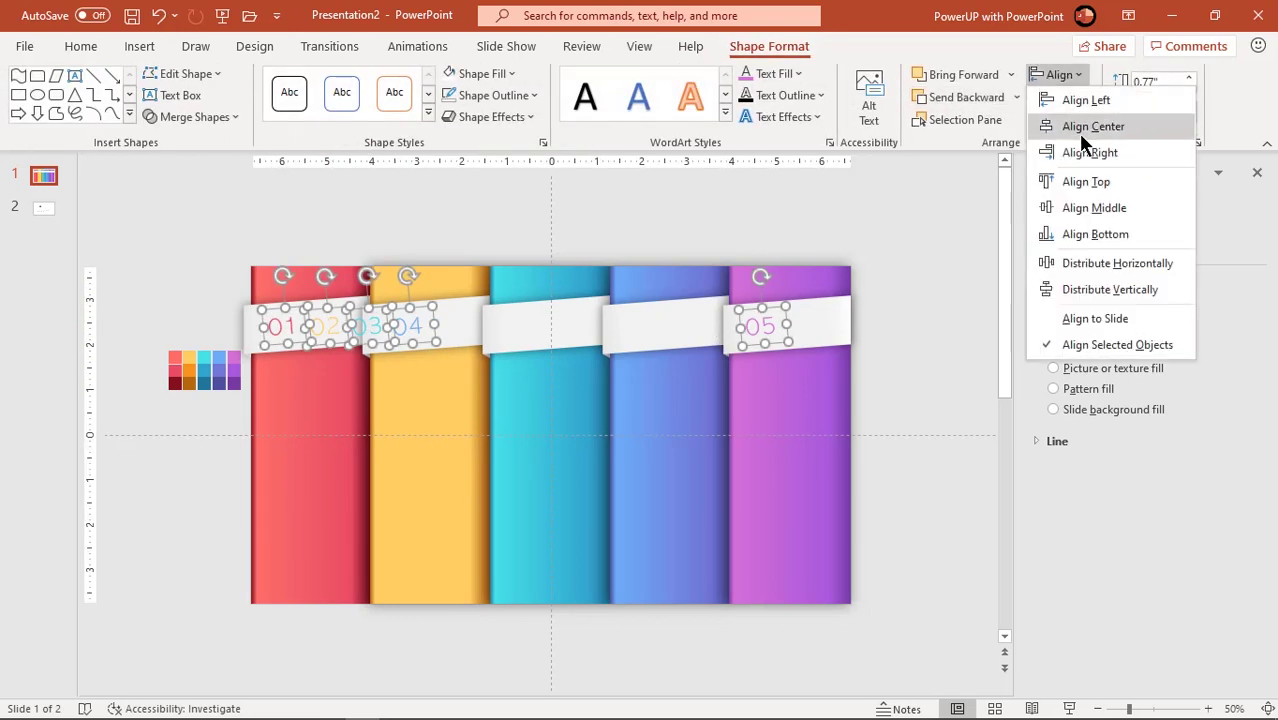
left_click(1090, 261)
left_click(951, 279)
left_click(43, 208)
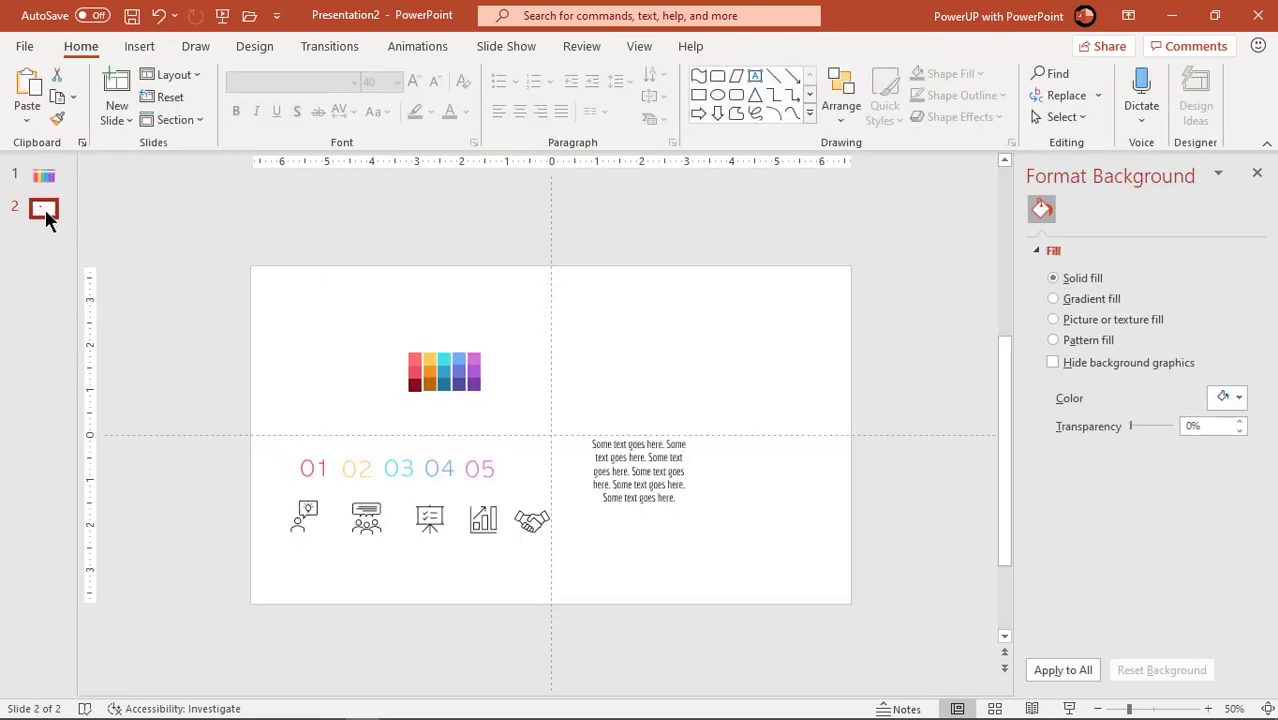
left_click_drag(604, 563, 251, 493)
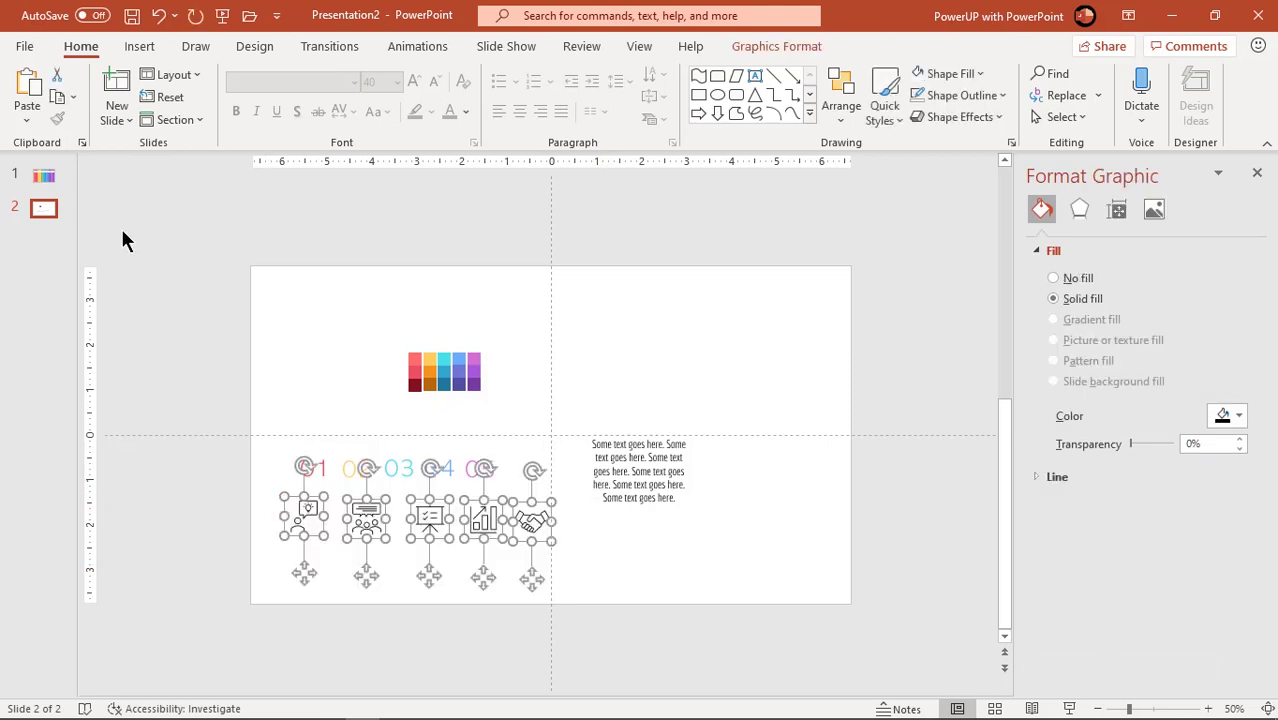
Paste the five line icons onto slide 1 and fill them white
left_click(43, 175)
key("ctrl+v")
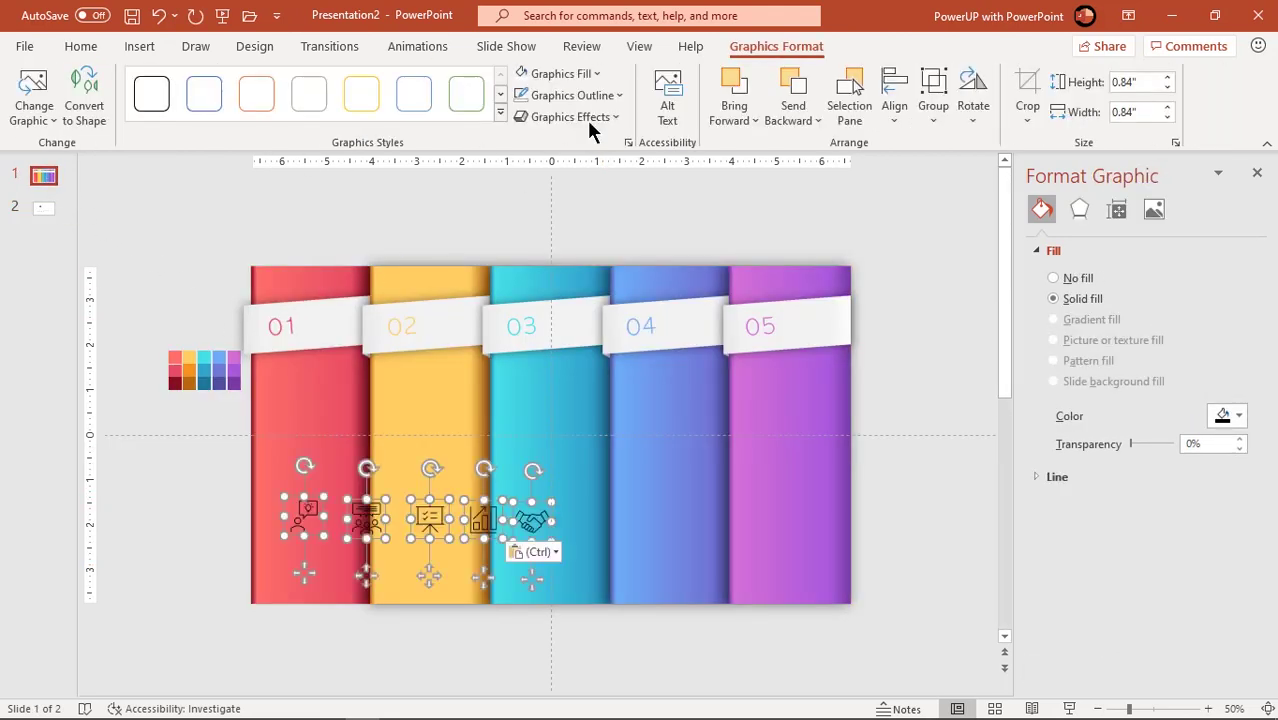
left_click(560, 73)
left_click(522, 118)
left_click(291, 533)
Move the first icon up into the red column and the handshake icon onto the purple column
left_click(307, 517)
left_click_drag(307, 517, 312, 468)
left_click(531, 520)
left_click_drag(531, 520, 787, 468)
Top-align the five icons and distribute them evenly across the columns
left_click(311, 468)
left_click(366, 517, "shift")
left_click(430, 517, "shift")
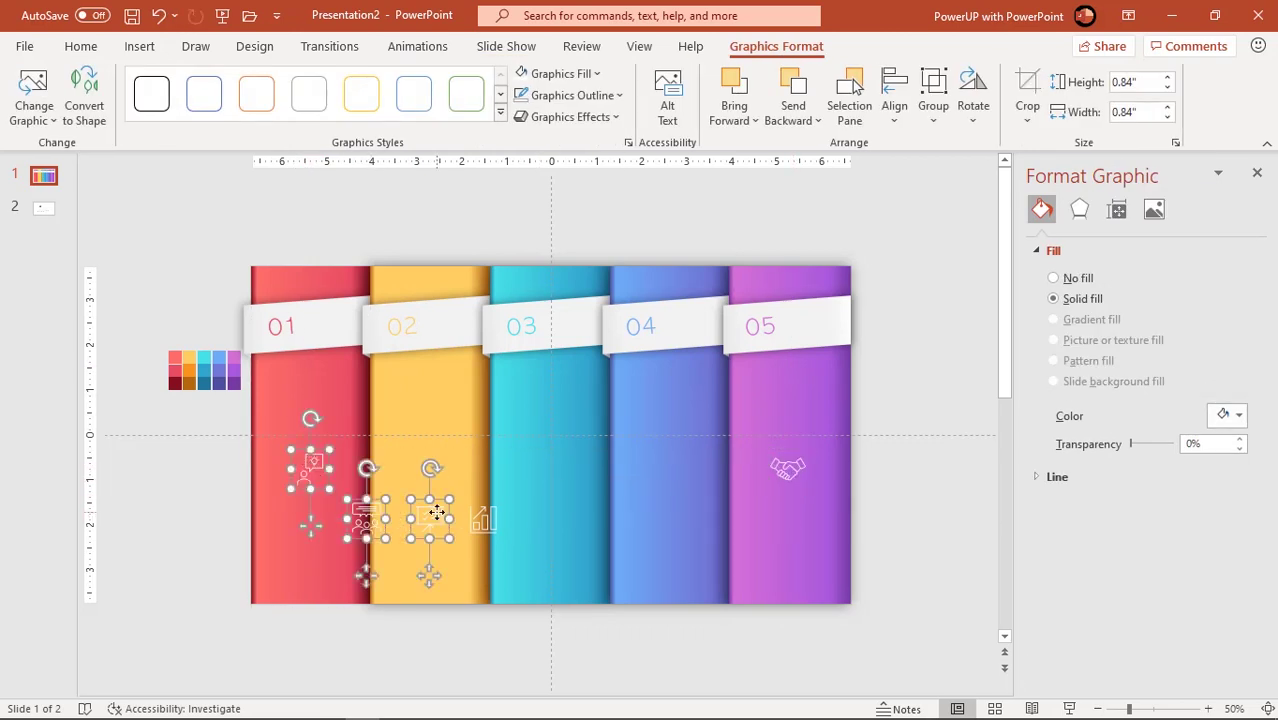
left_click(483, 517, "shift")
left_click(787, 468, "shift")
left_click(896, 105)
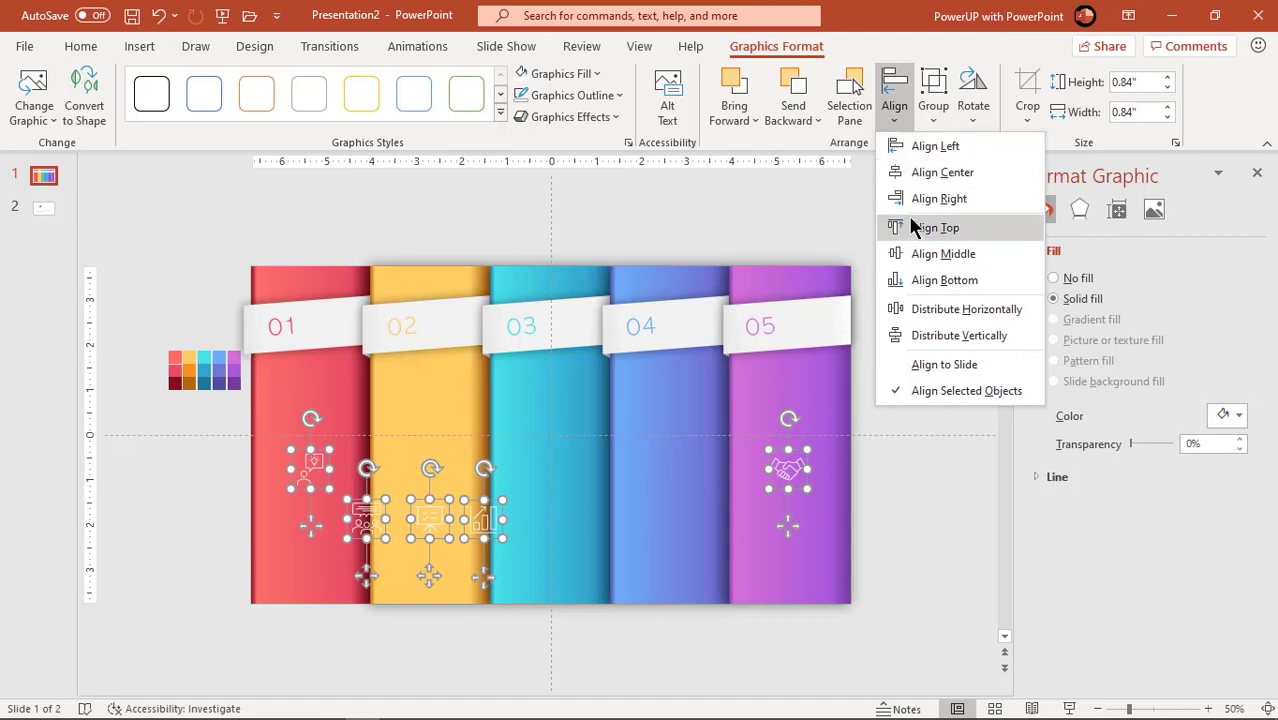
left_click(934, 227)
left_click(896, 108)
left_click(925, 309)
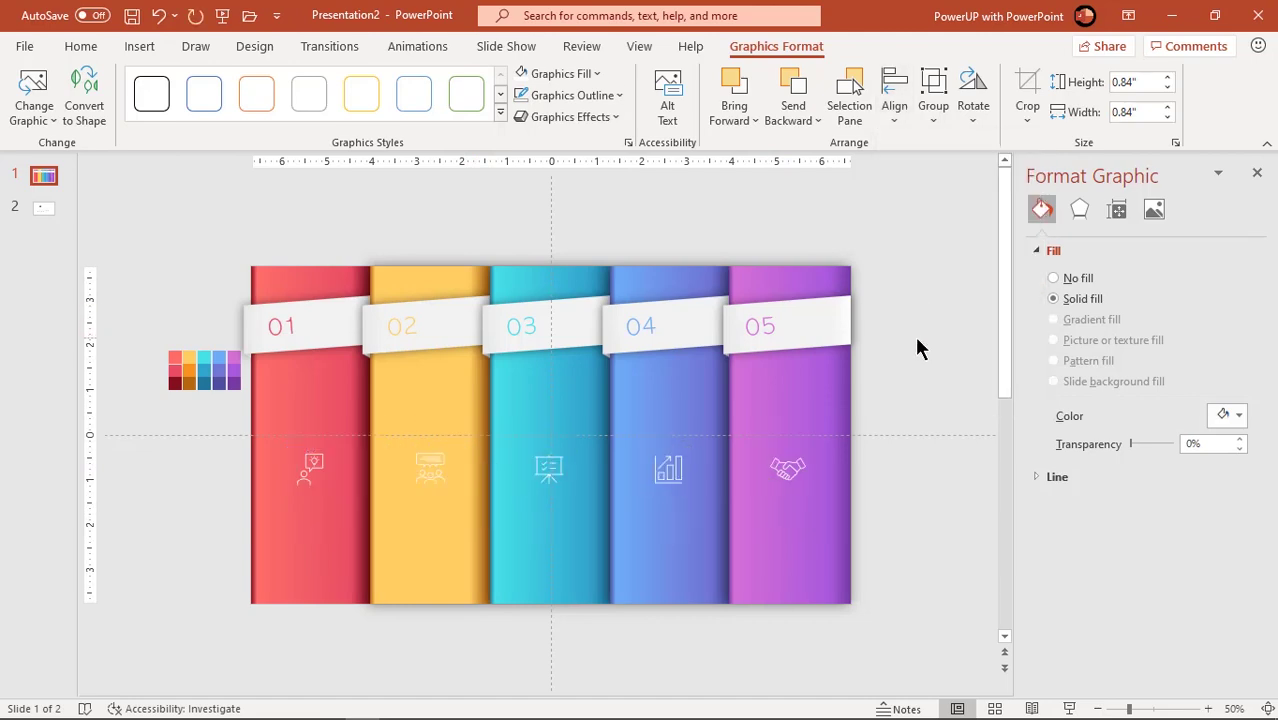
left_click(916, 345)
Take the placeholder text block from slide 2 and return to slide 1
left_click(44, 209)
left_click(620, 505)
left_click(41, 176)
Paste the text block under the red column's icon, make it white, and duplicate it into each column
key("ctrl+v")
left_click_drag(622, 508, 288, 568)
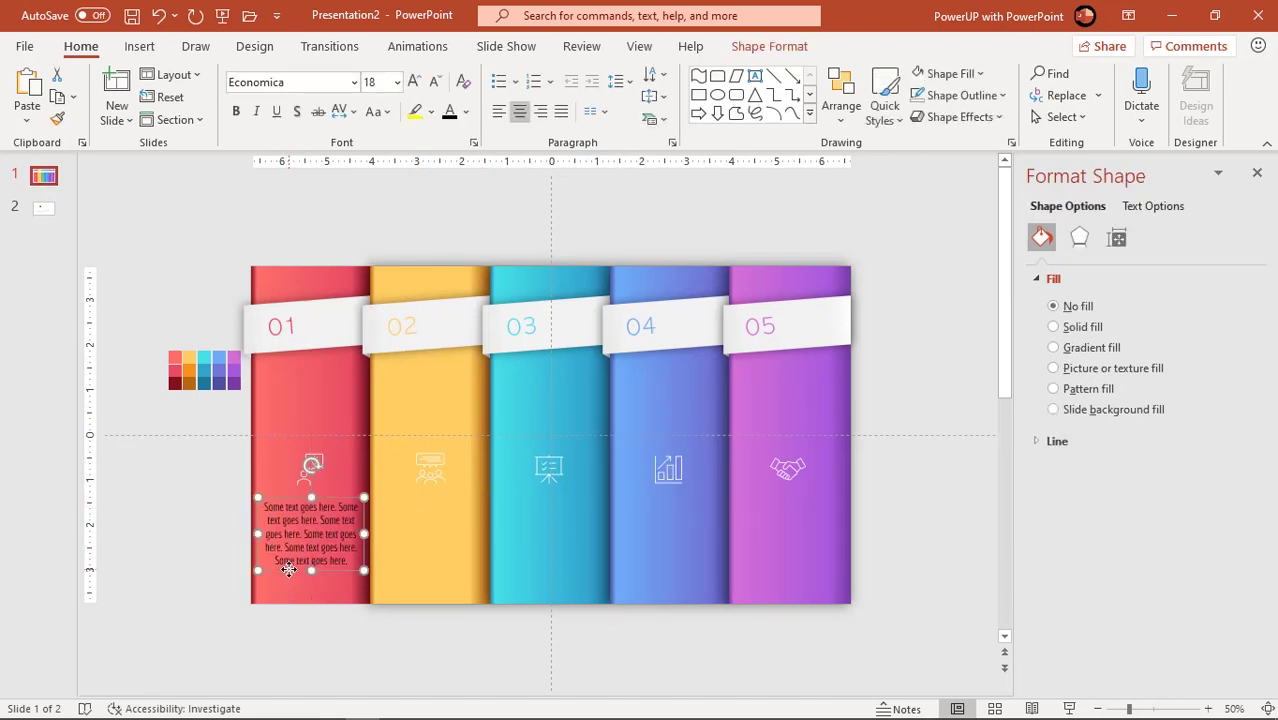
left_click(465, 111)
left_click(449, 183)
left_click_drag(340, 505, 577, 569)
key("ctrl+d")
key("ctrl+d")
Delete the small colour swatch squares and preview the slide full-screen
left_click(950, 534)
left_click_drag(144, 323, 255, 423)
key("Delete")
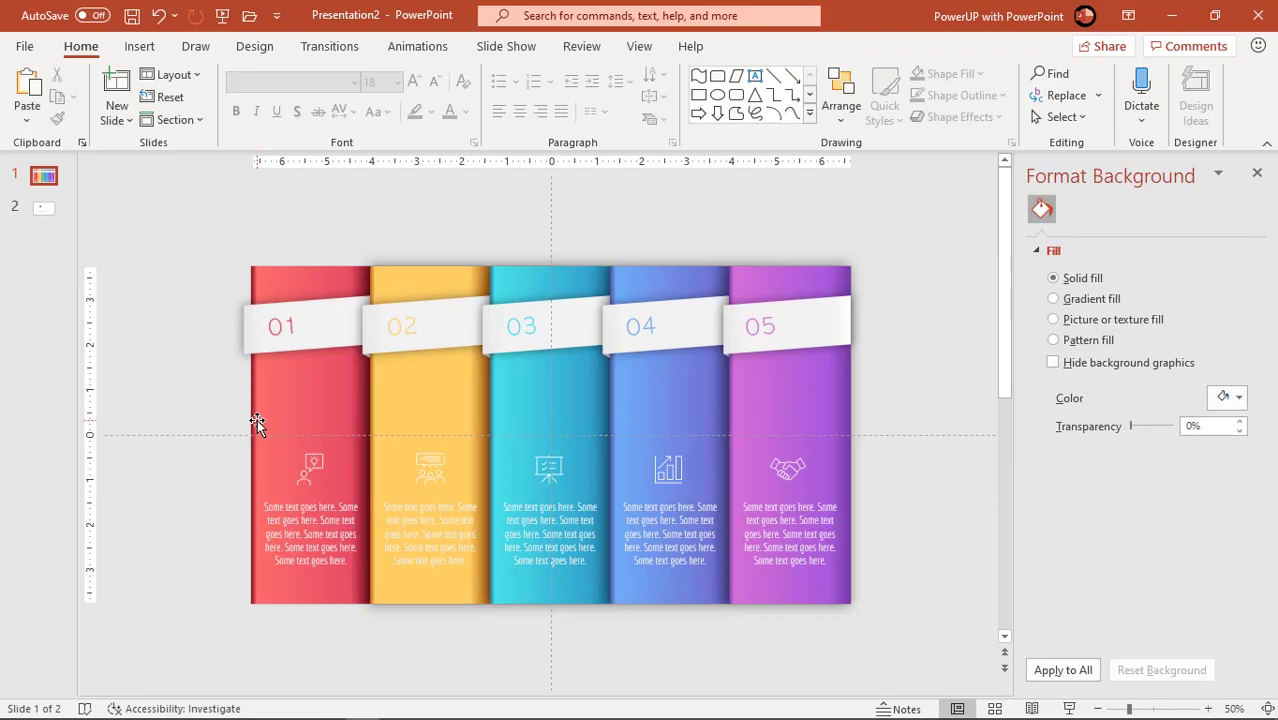
key("F5")
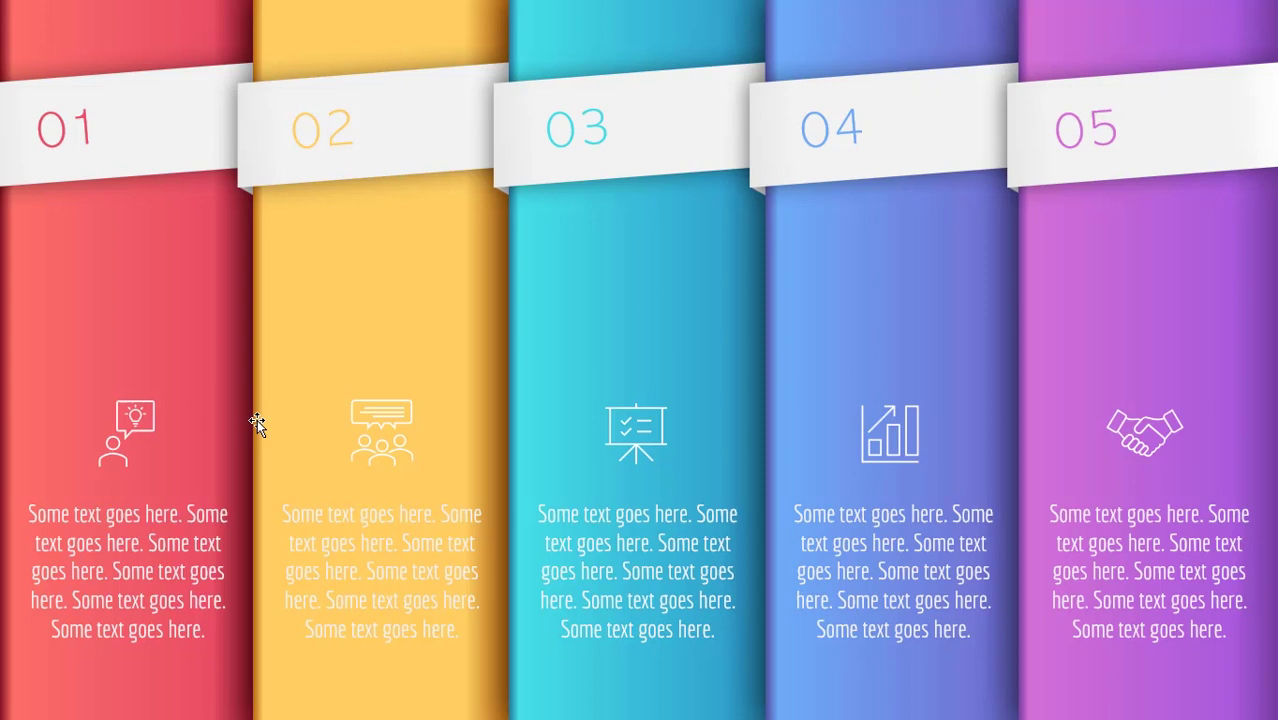
key("Escape")
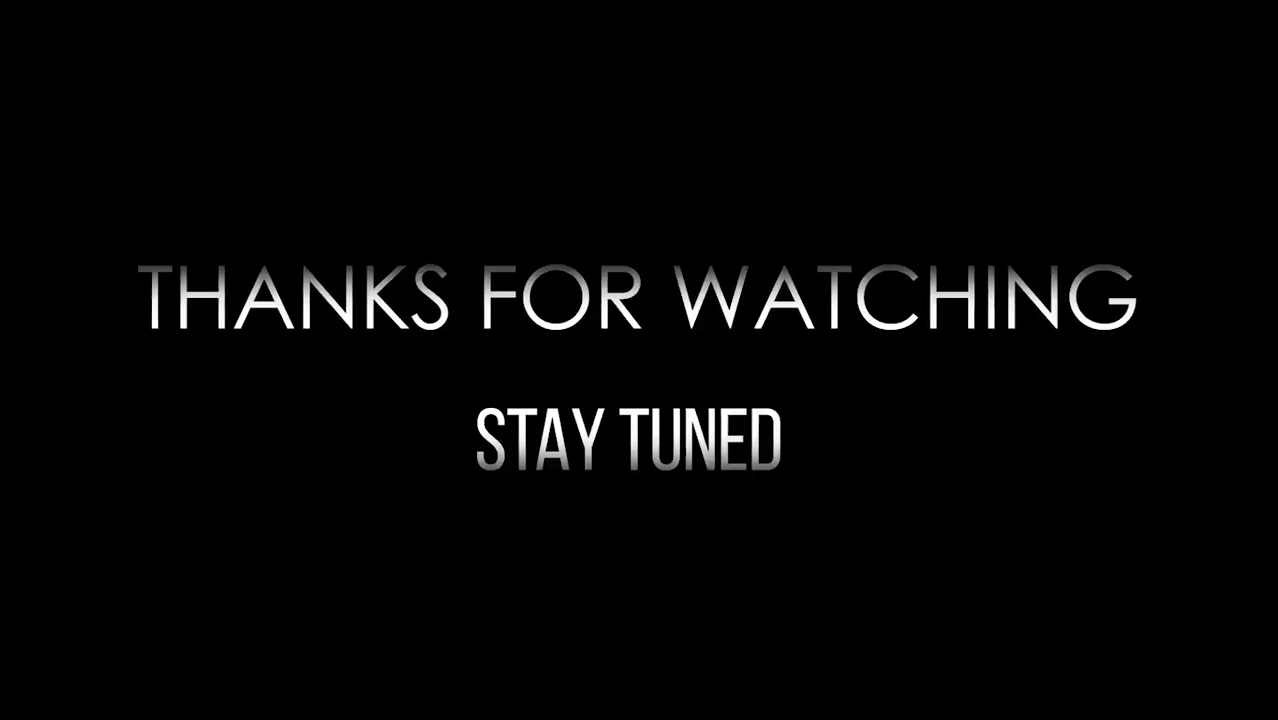